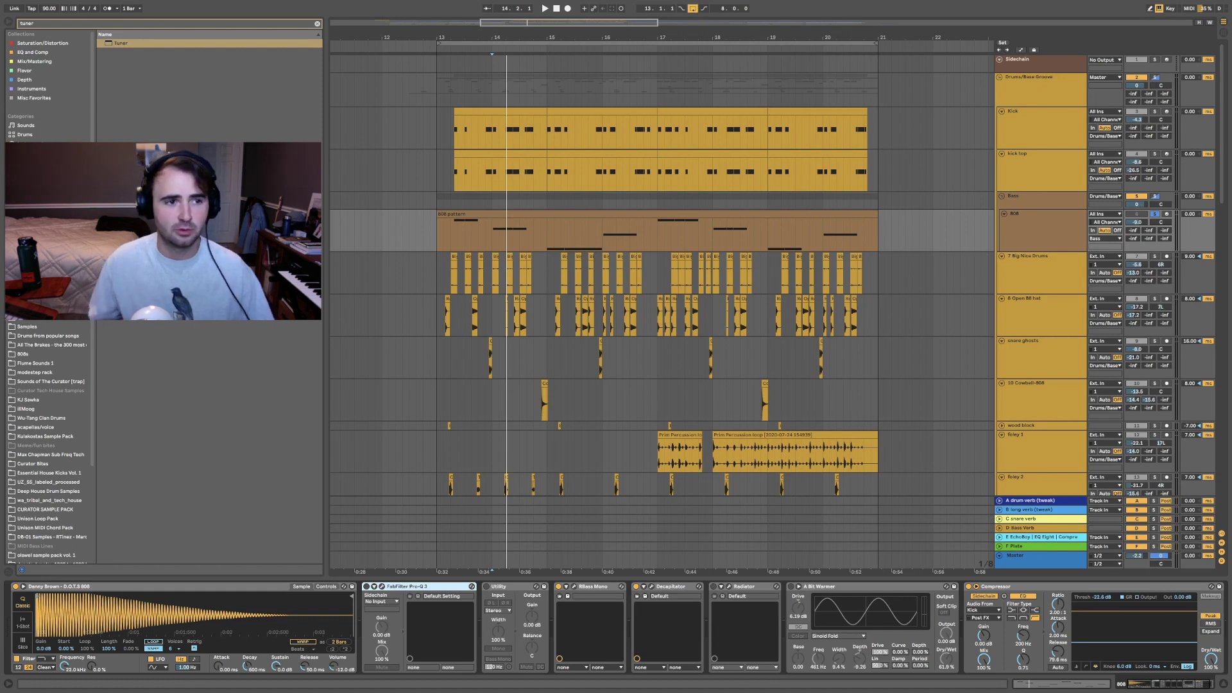
Insert a Tuner after Simpler on the 808 track and briefly play the song to read its pitch.
{"action": "left_click_drag", "start_coordinate": [349, 617], "coordinate": [351, 617]}
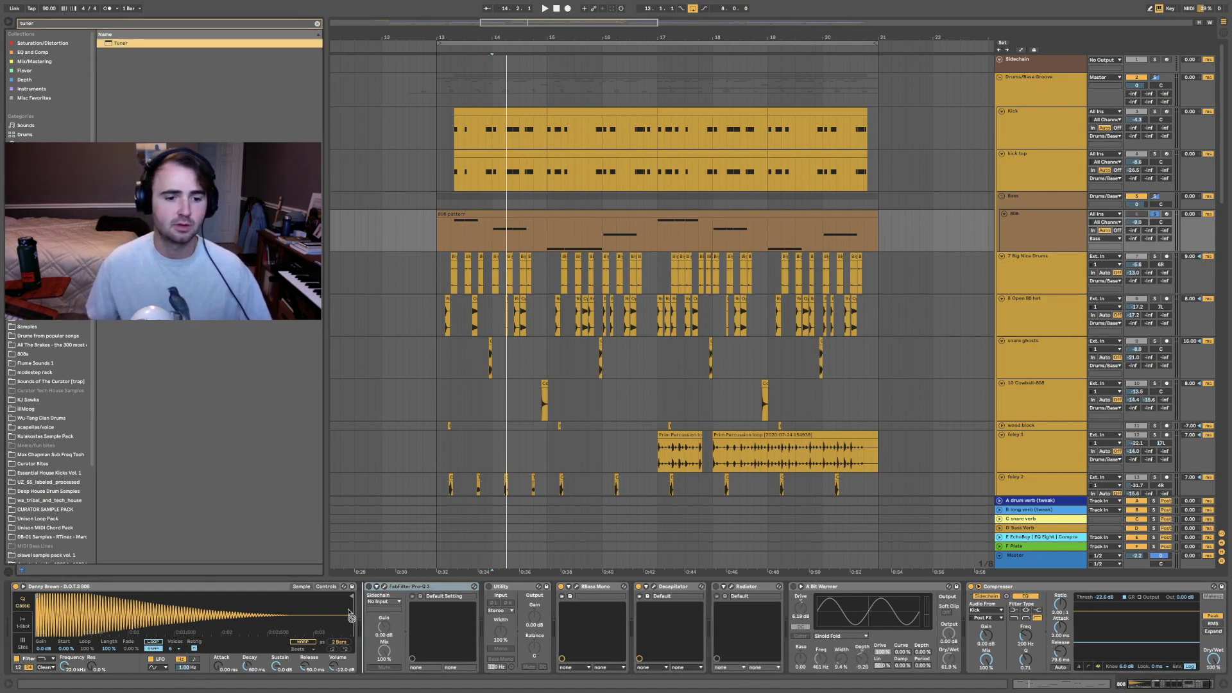
{"action": "key", "text": "Return"}
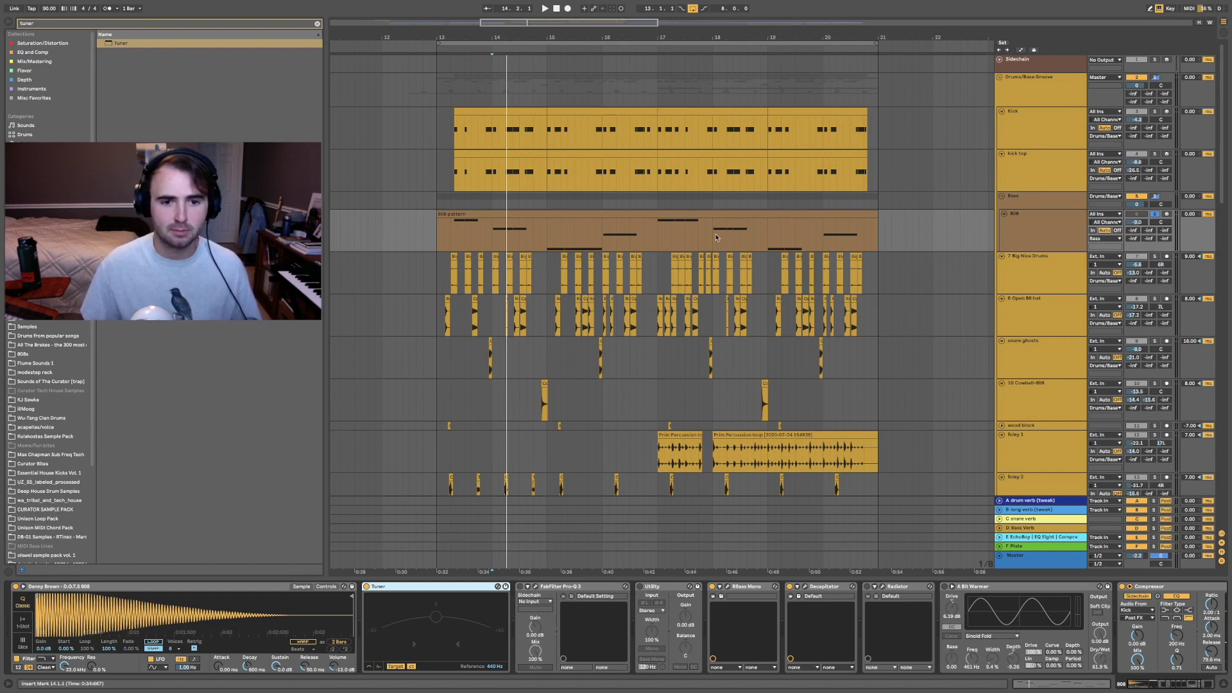
{"action": "key", "text": "space"}
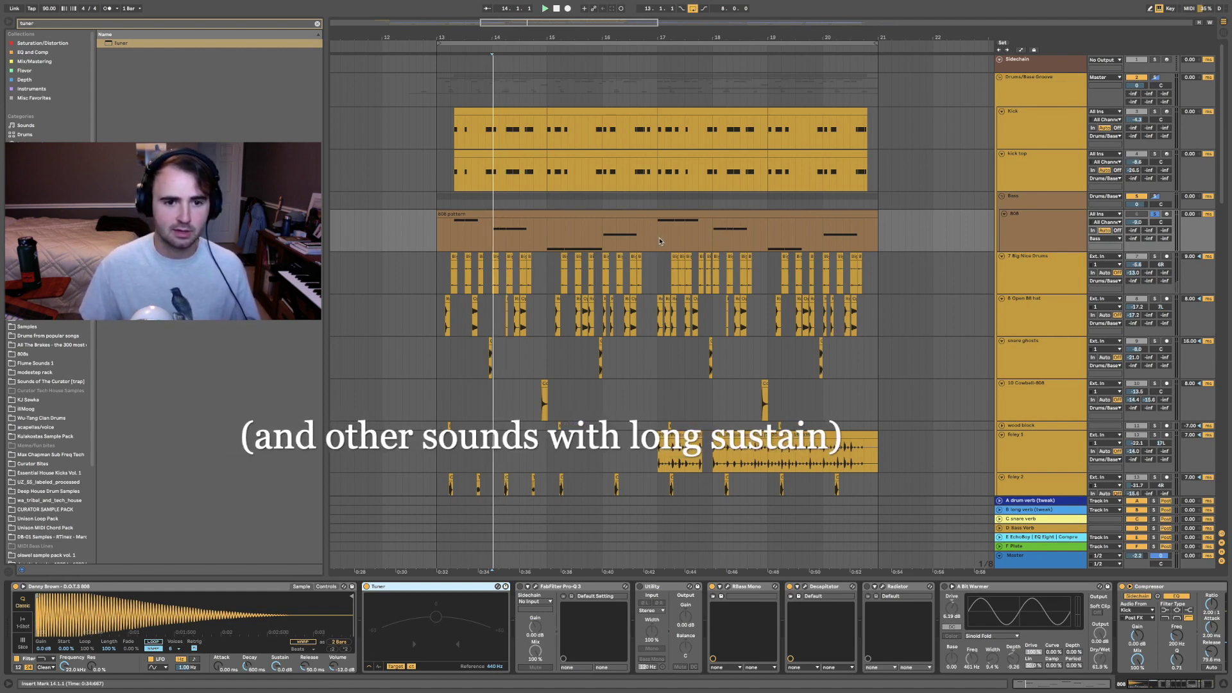
{"action": "key", "text": "space"}
{"action": "double_click", "coordinate": [549, 236]}
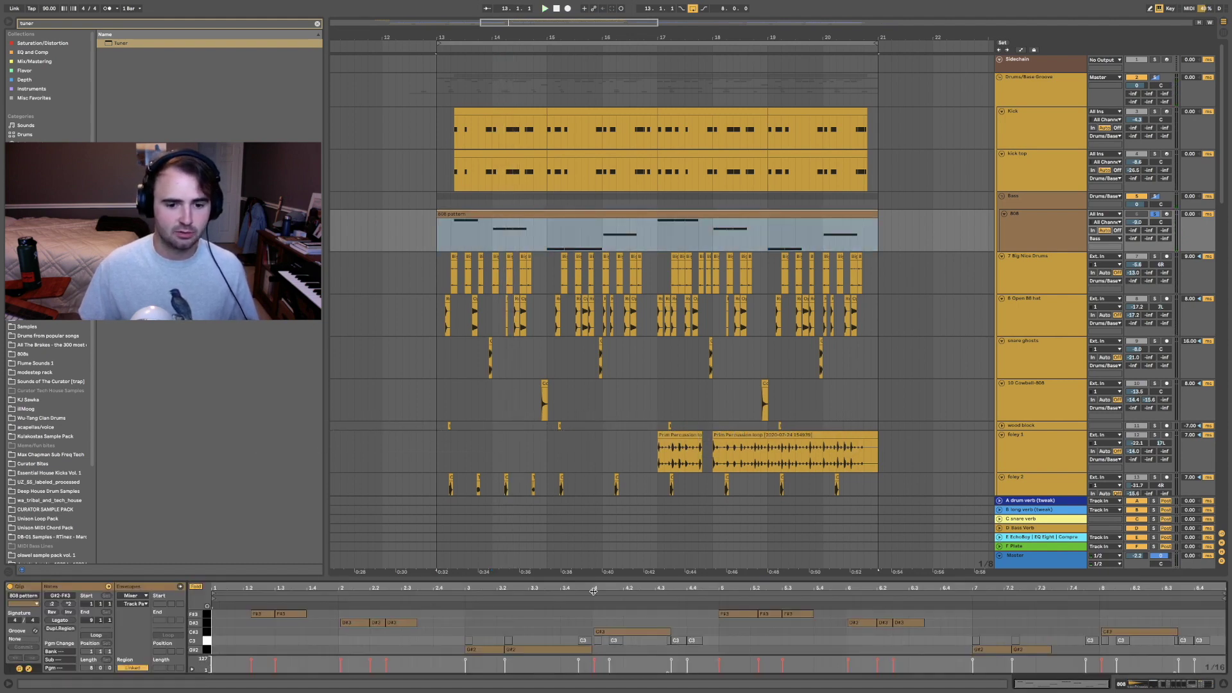
Enlarge the note editor to view the 808 pattern's notes, then return to the 808 device chain.
{"action": "left_click_drag", "start_coordinate": [593, 580], "coordinate": [706, 327]}
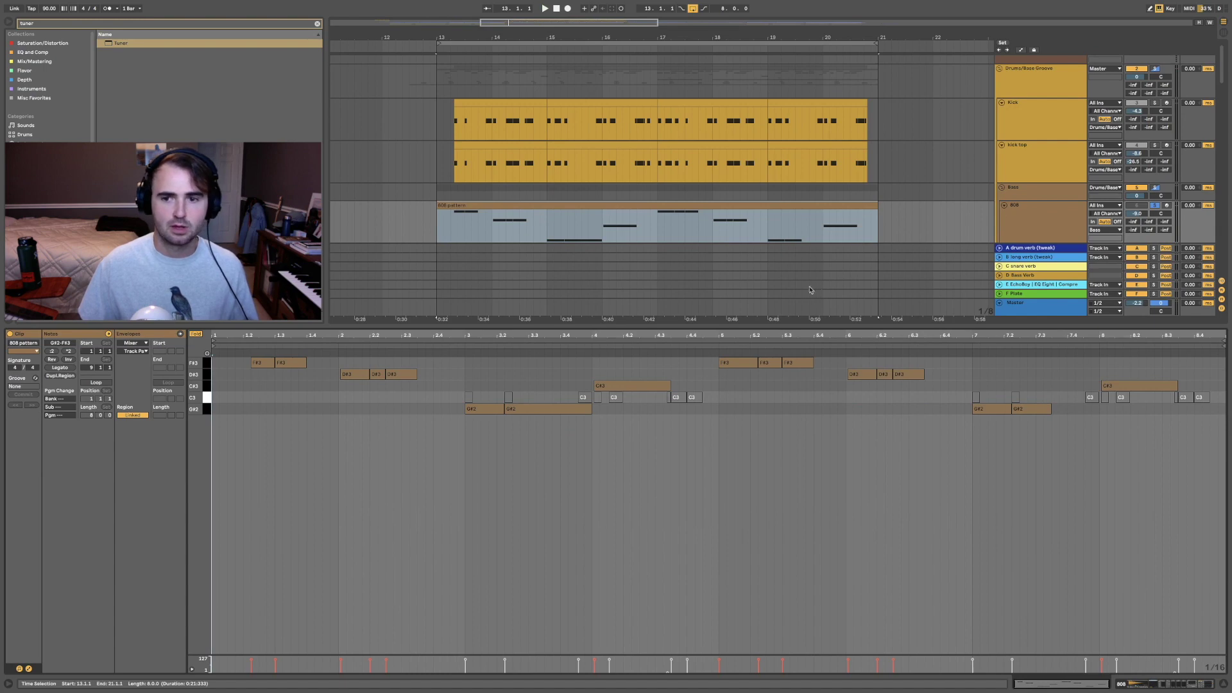
{"action": "left_click", "coordinate": [1049, 218]}
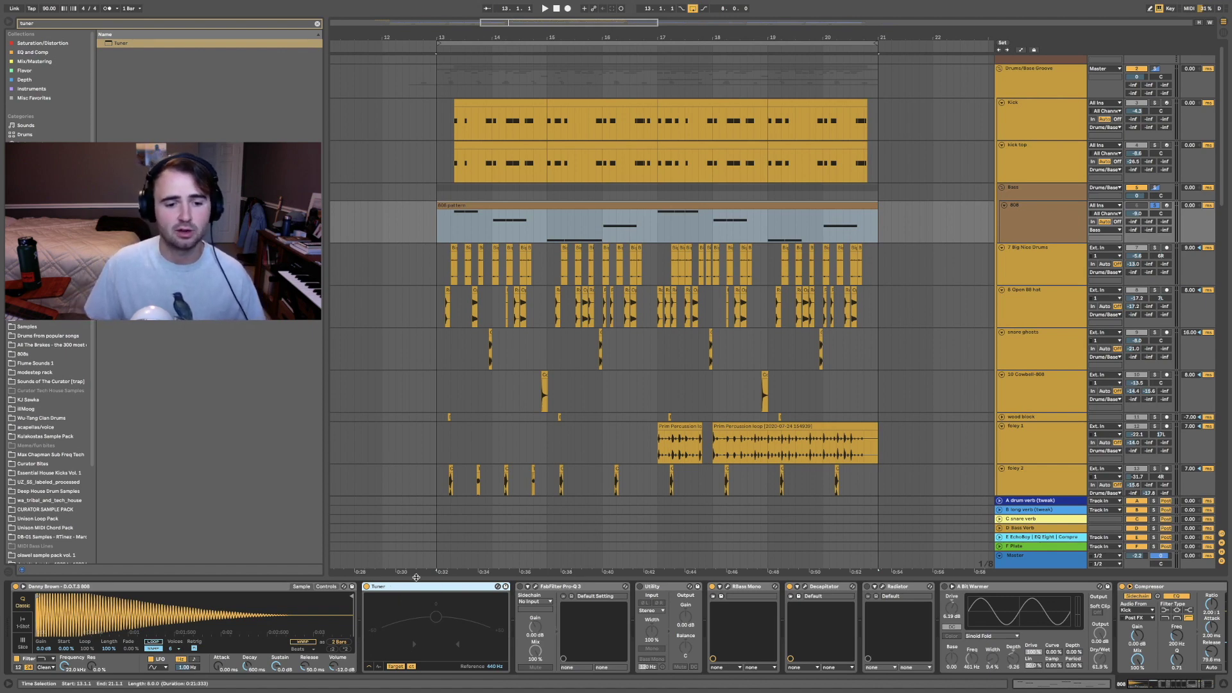
{"action": "left_click", "coordinate": [548, 223]}
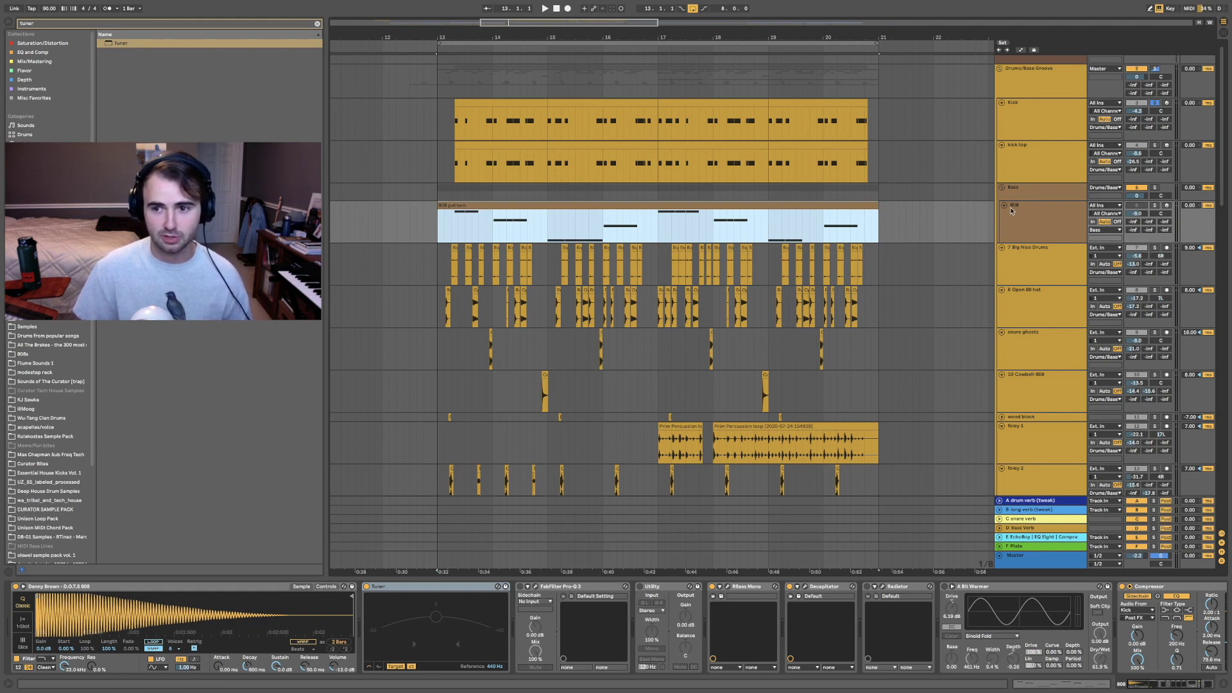
Set the play start at 20.2.3 in the 808 pattern and focus the Tuner to read the pitch.
{"action": "left_click", "coordinate": [844, 226]}
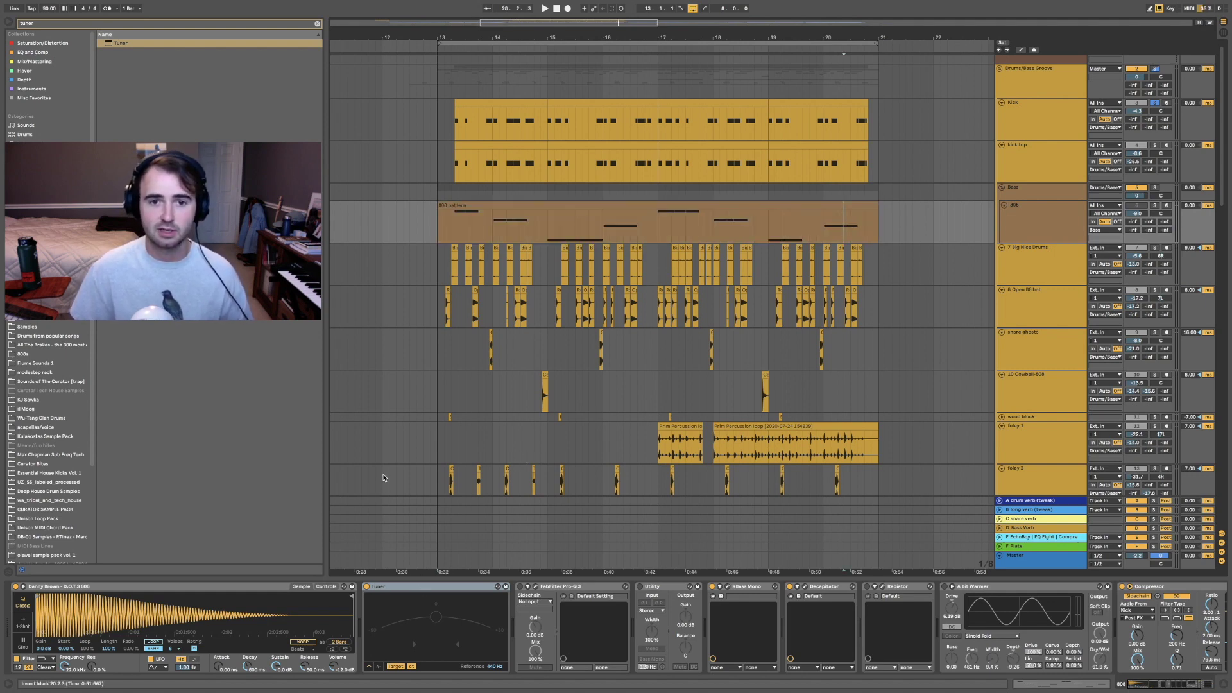
{"action": "left_click", "coordinate": [418, 590]}
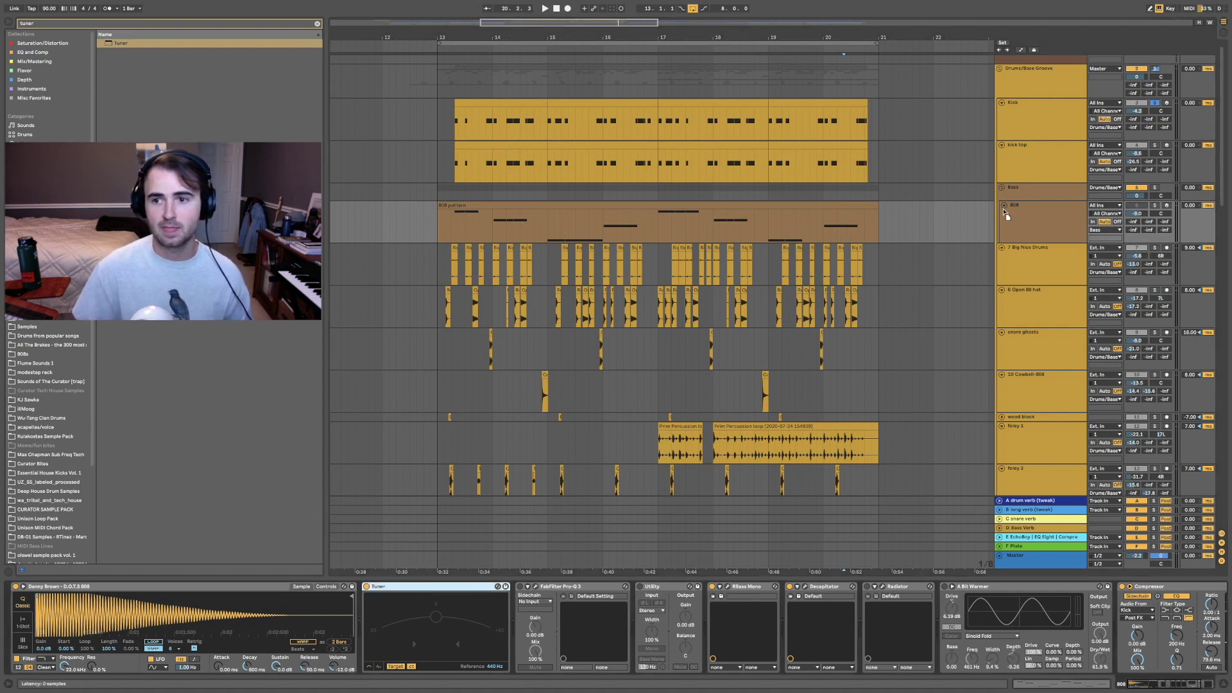
Play the Kick clip to compare it with the 808, then show the Misc Favorites collection.
{"action": "left_click", "coordinate": [1045, 131]}
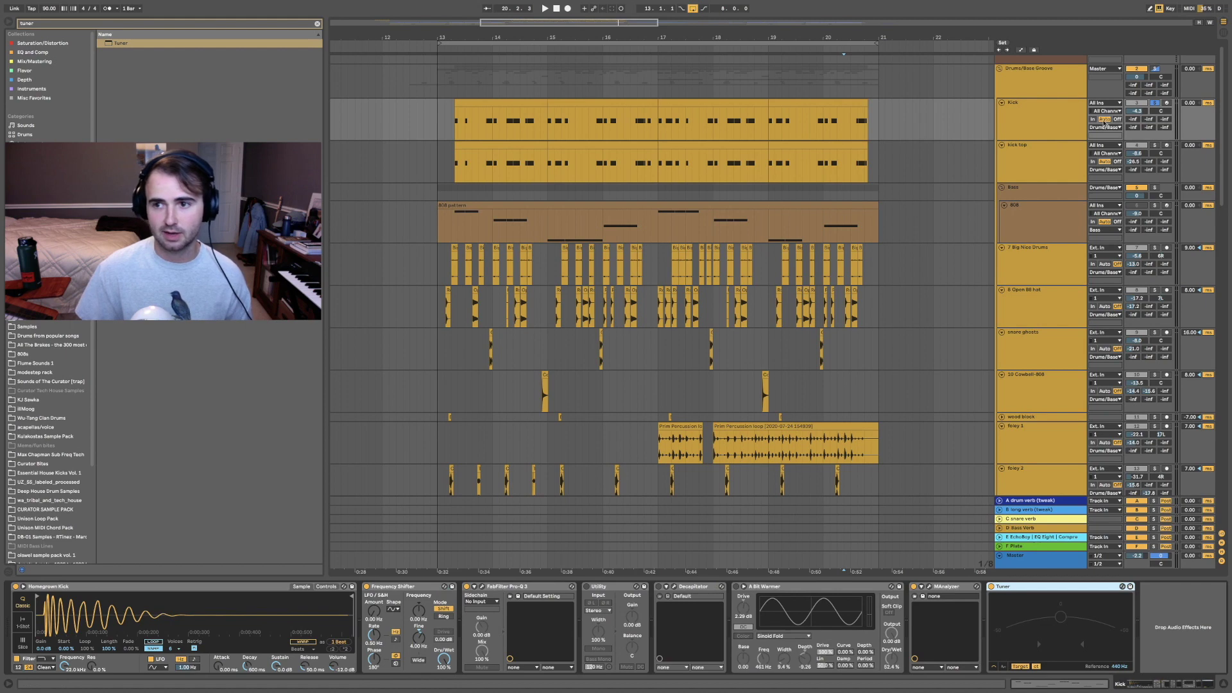
{"action": "left_click", "coordinate": [490, 133]}
{"action": "key", "text": "space"}
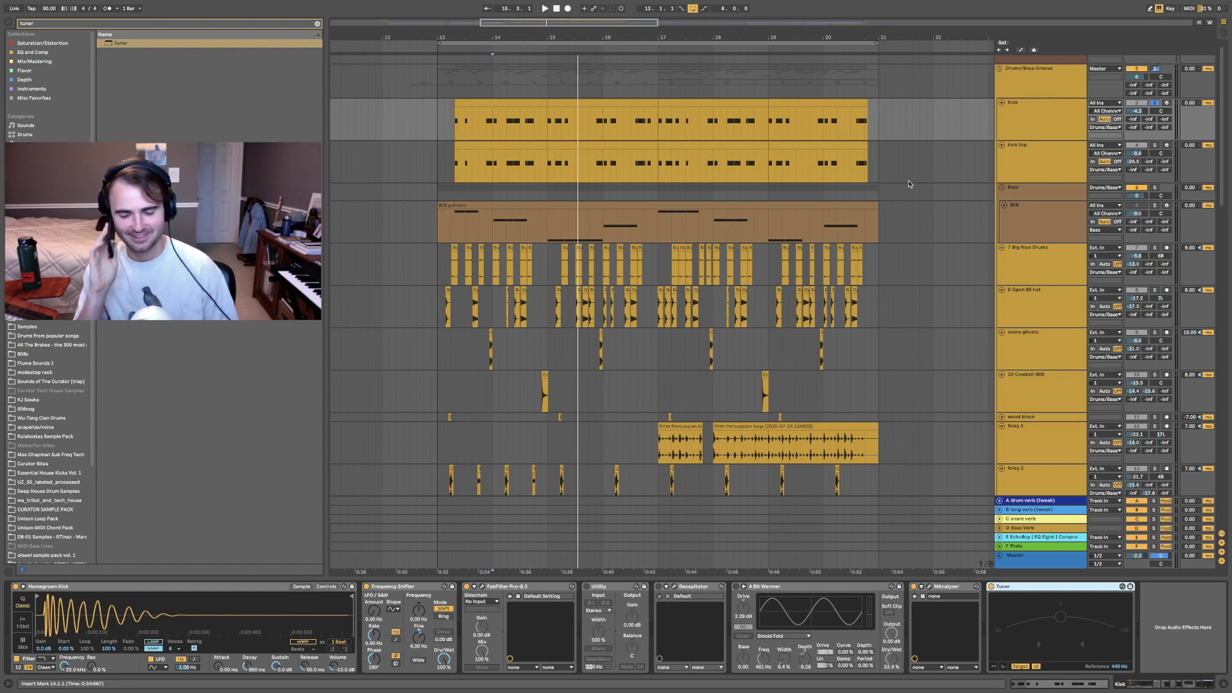
{"action": "left_click", "coordinate": [934, 221]}
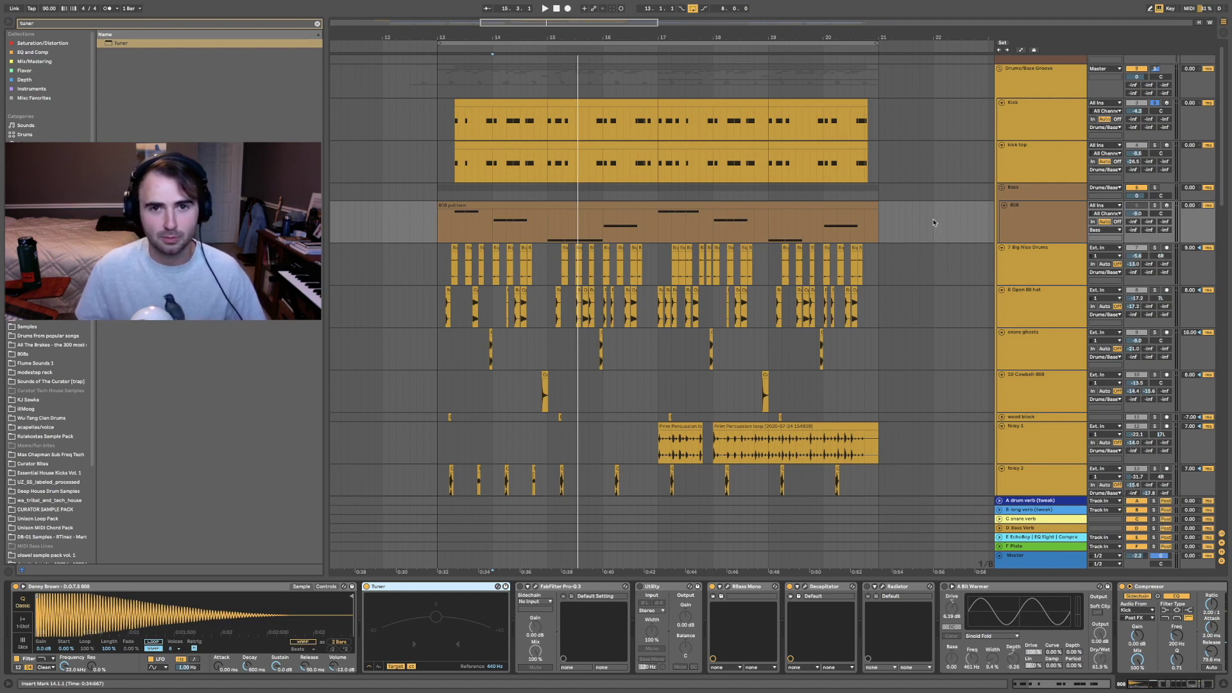
{"action": "left_click", "coordinate": [34, 97]}
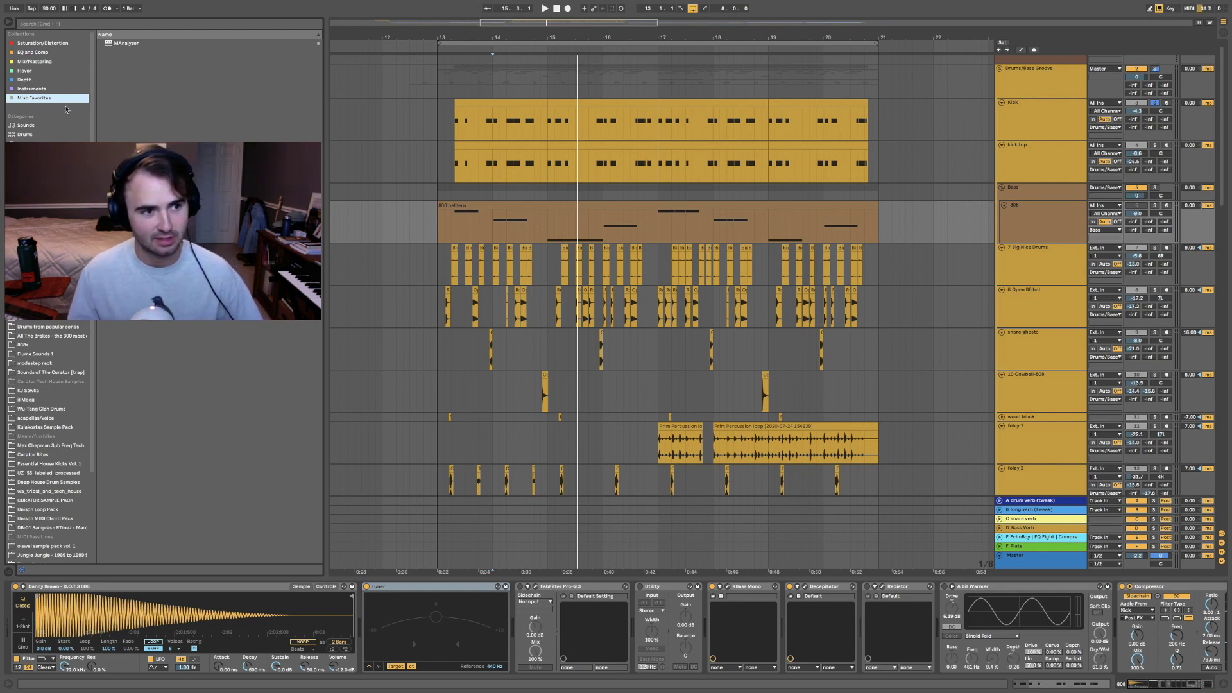
Add MAnalyzer from Misc Favorites to the end of the Kick chain and play the kick through it.
{"action": "left_click", "coordinate": [42, 90]}
{"action": "left_click", "coordinate": [51, 99]}
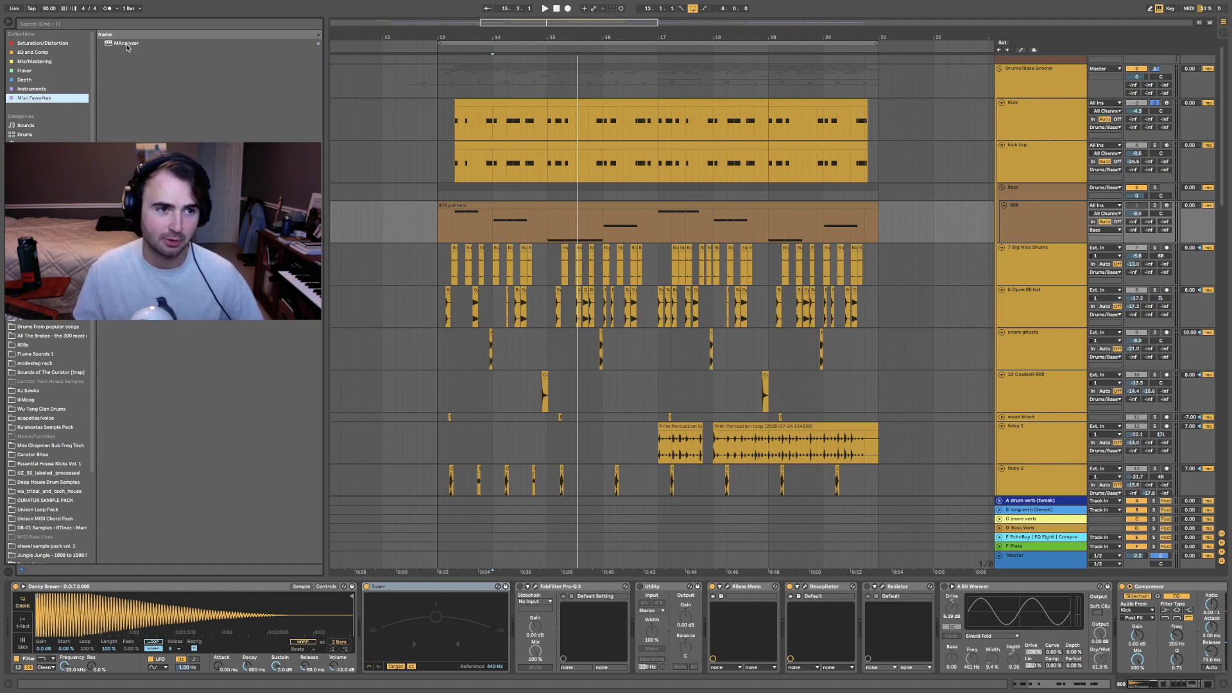
{"action": "left_click_drag", "start_coordinate": [126, 43], "coordinate": [498, 122]}
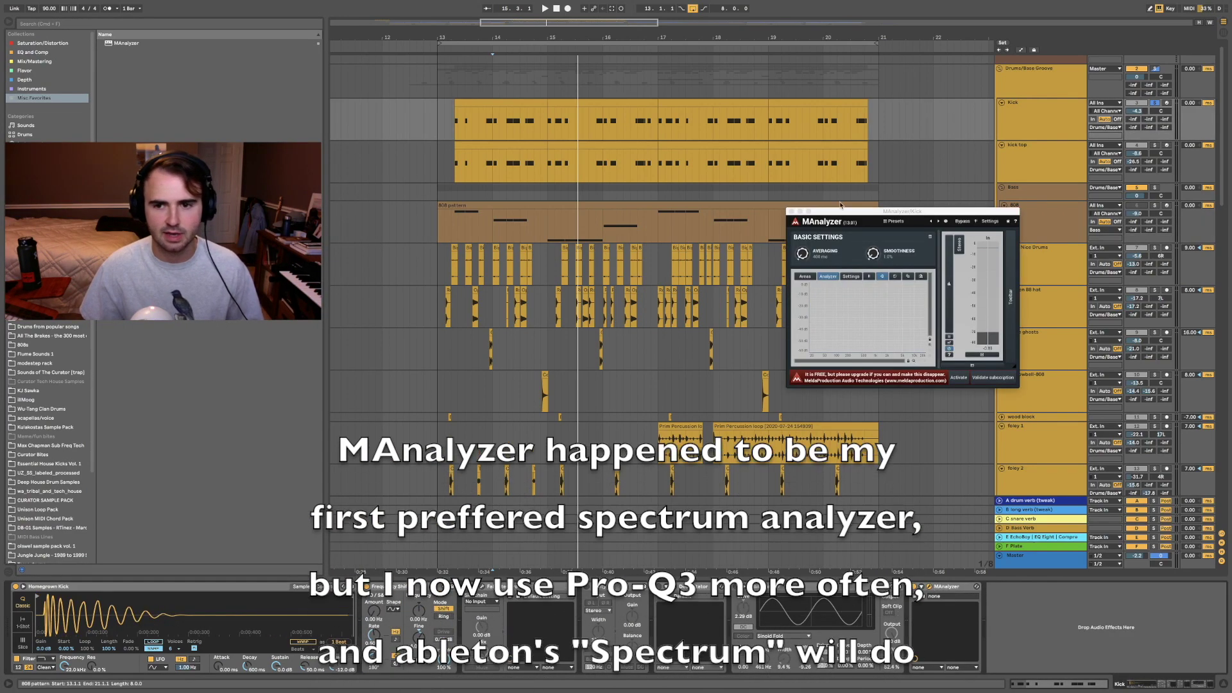
{"action": "left_click_drag", "start_coordinate": [865, 211], "coordinate": [741, 208]}
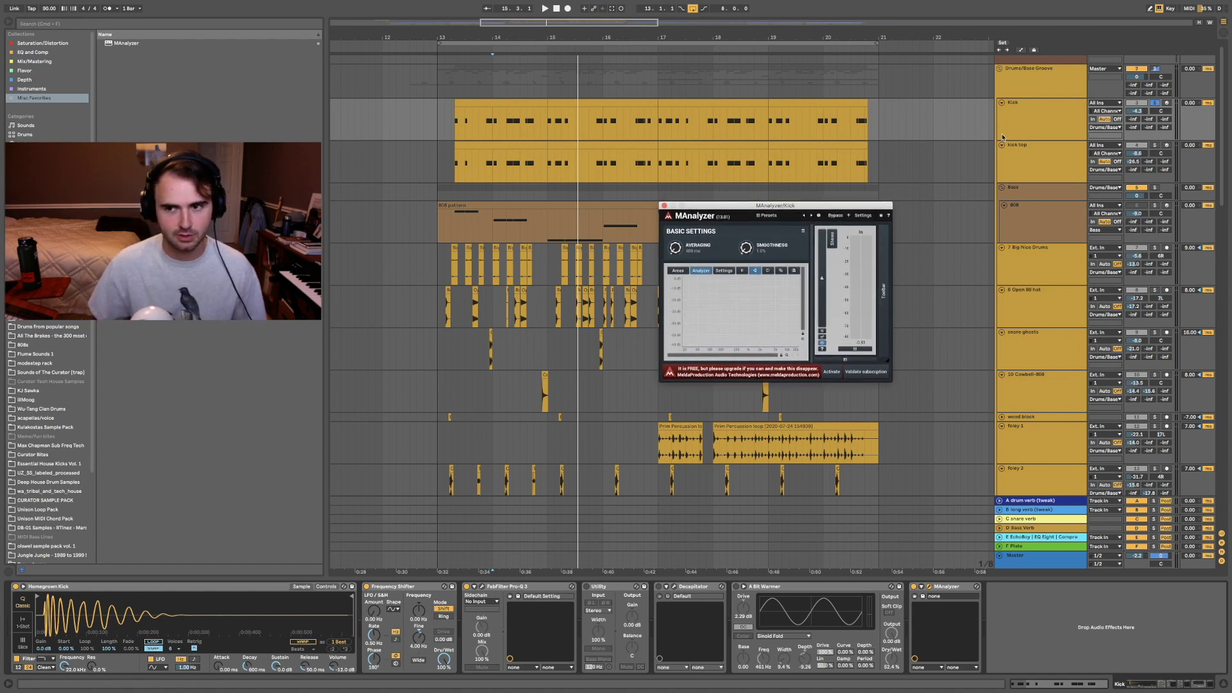
{"action": "left_click", "coordinate": [548, 121]}
{"action": "key", "text": "space"}
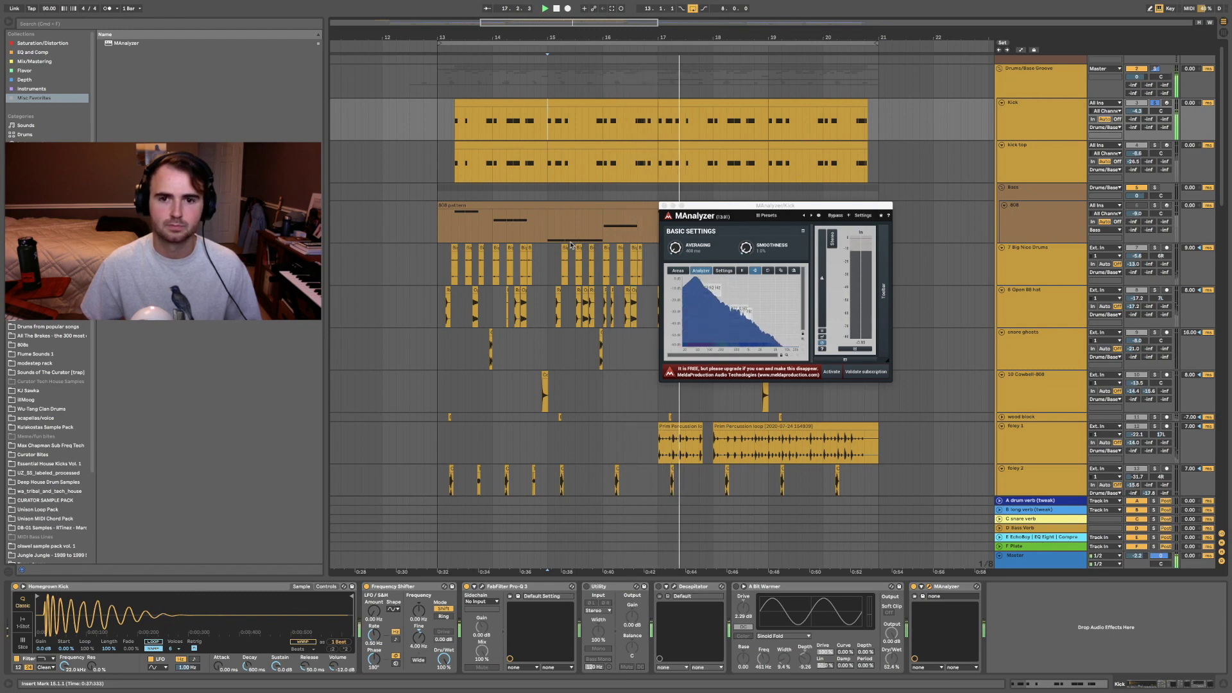
Move the Kick loop to bar 15 and shorten it to half a bar.
{"action": "left_click_drag", "start_coordinate": [439, 43], "coordinate": [548, 43]}
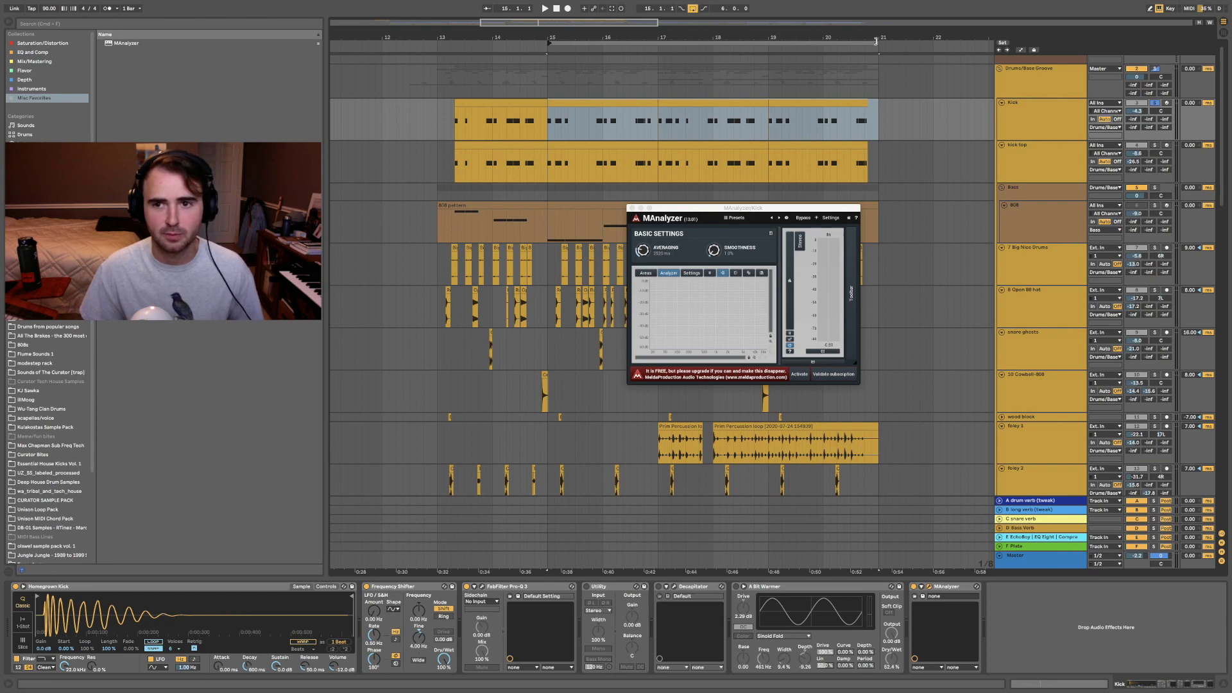
{"action": "left_click_drag", "start_coordinate": [878, 43], "coordinate": [579, 58]}
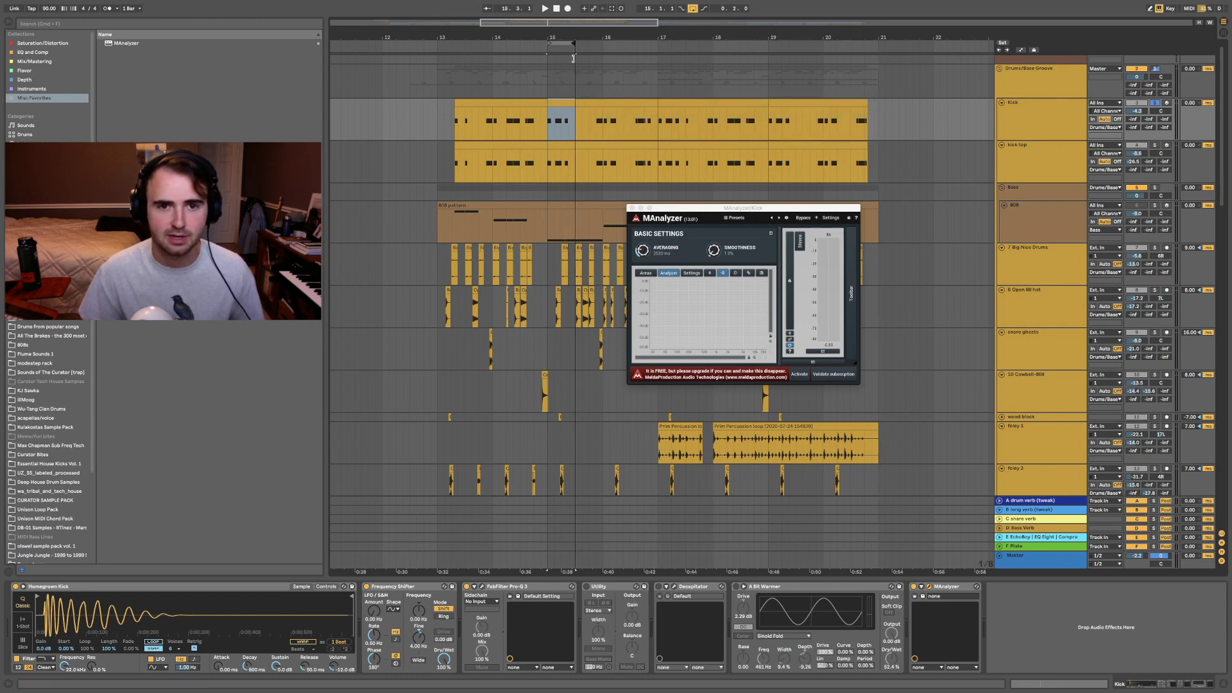
{"action": "key", "text": "plus"}
{"action": "scroll", "coordinate": [703, 184], "scroll_direction": "right", "scroll_amount": 3}
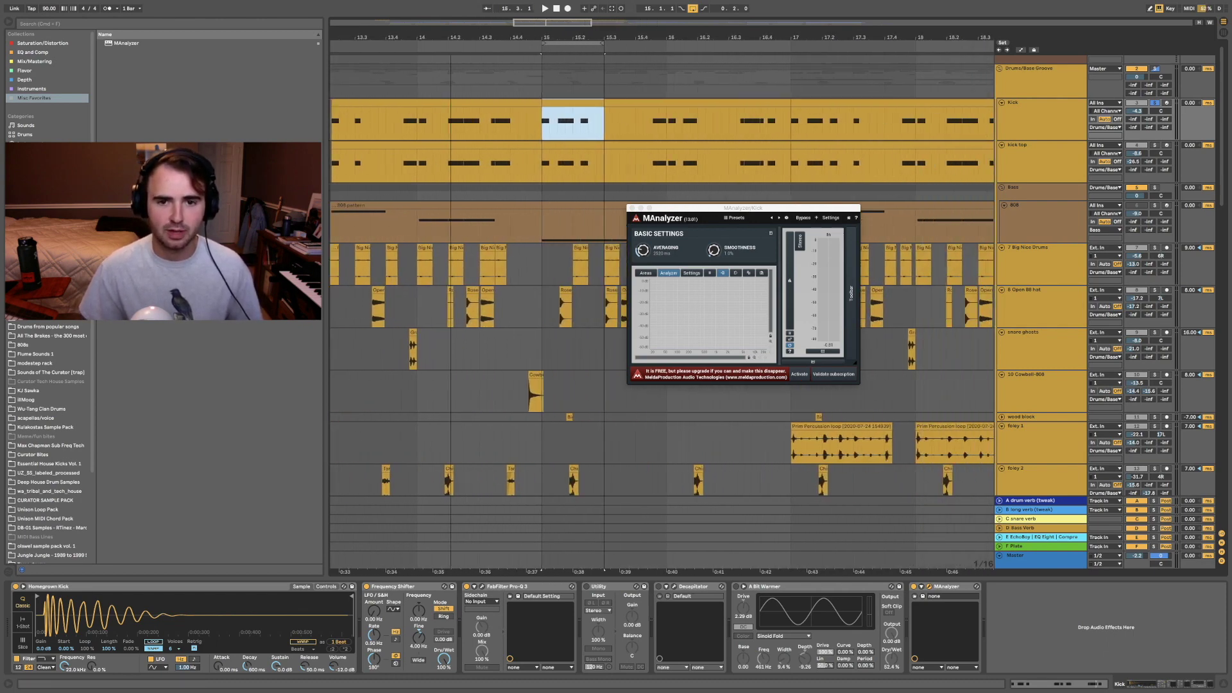
Raise MAnalyzer's averaging to 5200 ms and reselect the half-bar kick range.
{"action": "left_click_drag", "start_coordinate": [696, 213], "coordinate": [710, 143]}
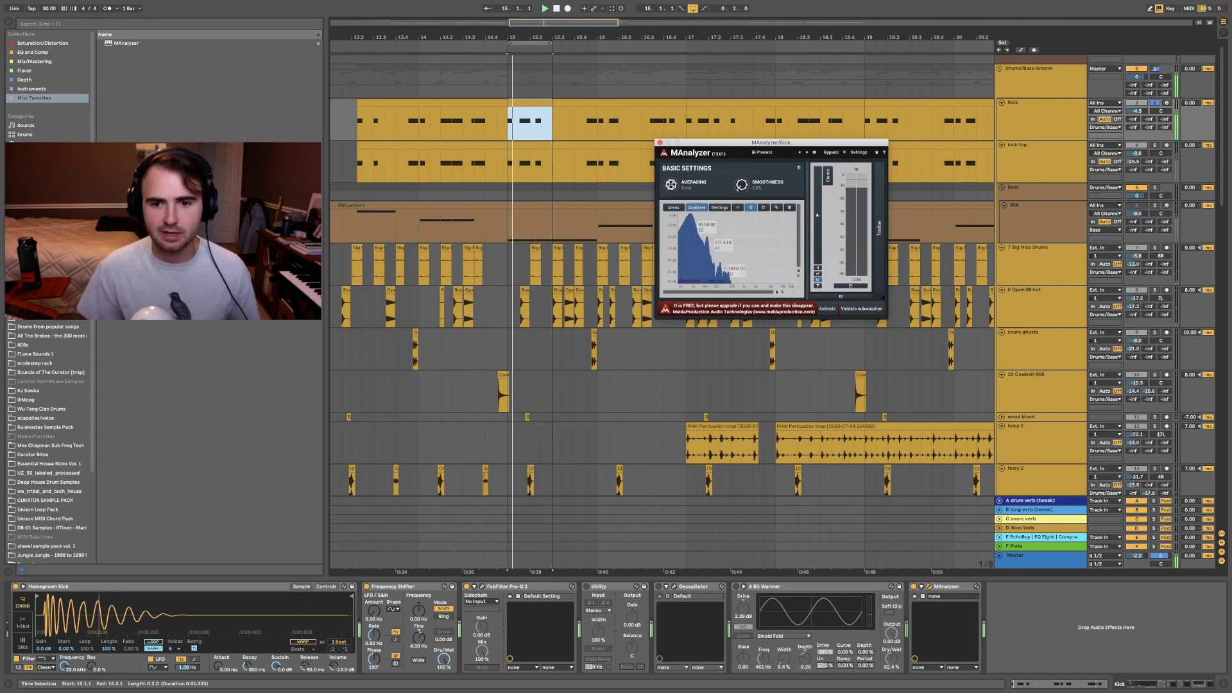
{"action": "left_click_drag", "start_coordinate": [670, 184], "coordinate": [661, 123]}
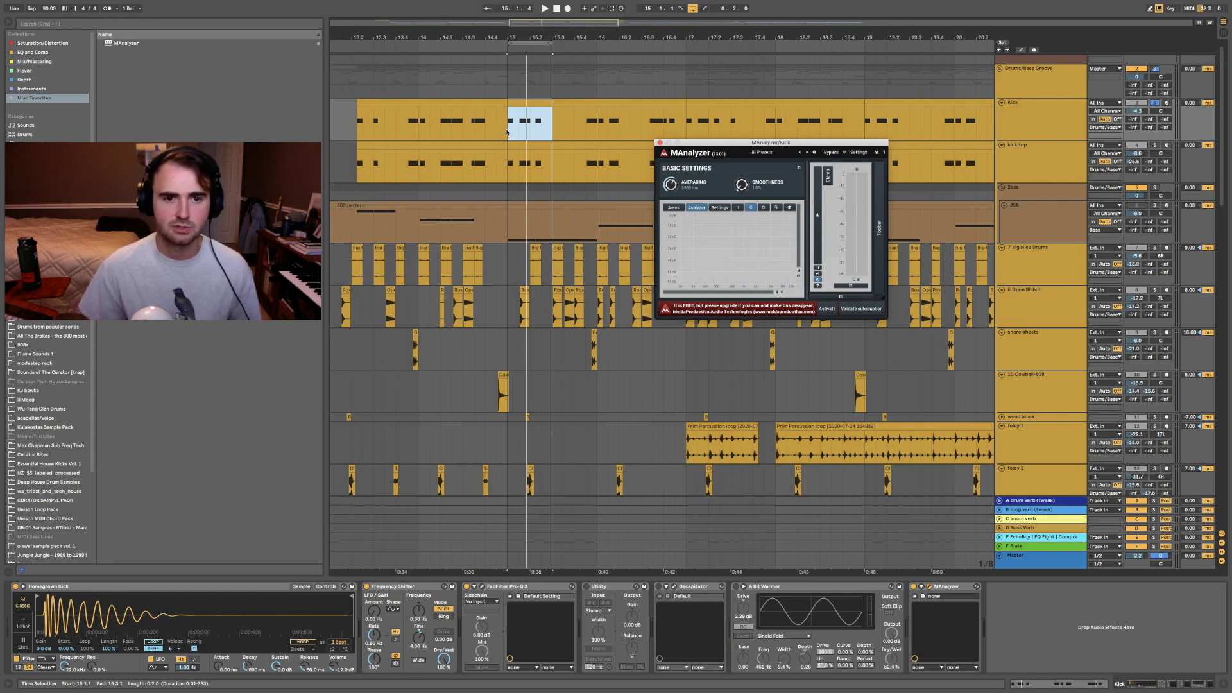
{"action": "left_click_drag", "start_coordinate": [526, 24], "coordinate": [527, 20]}
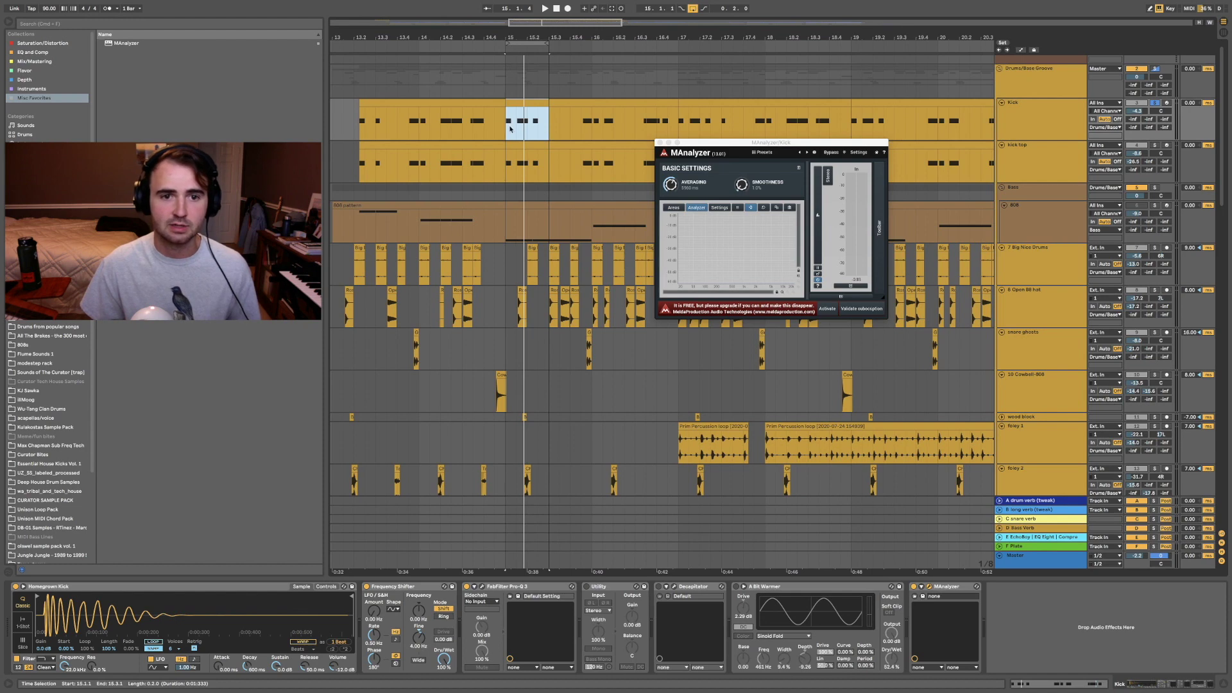
{"action": "left_click_drag", "start_coordinate": [506, 122], "coordinate": [547, 133]}
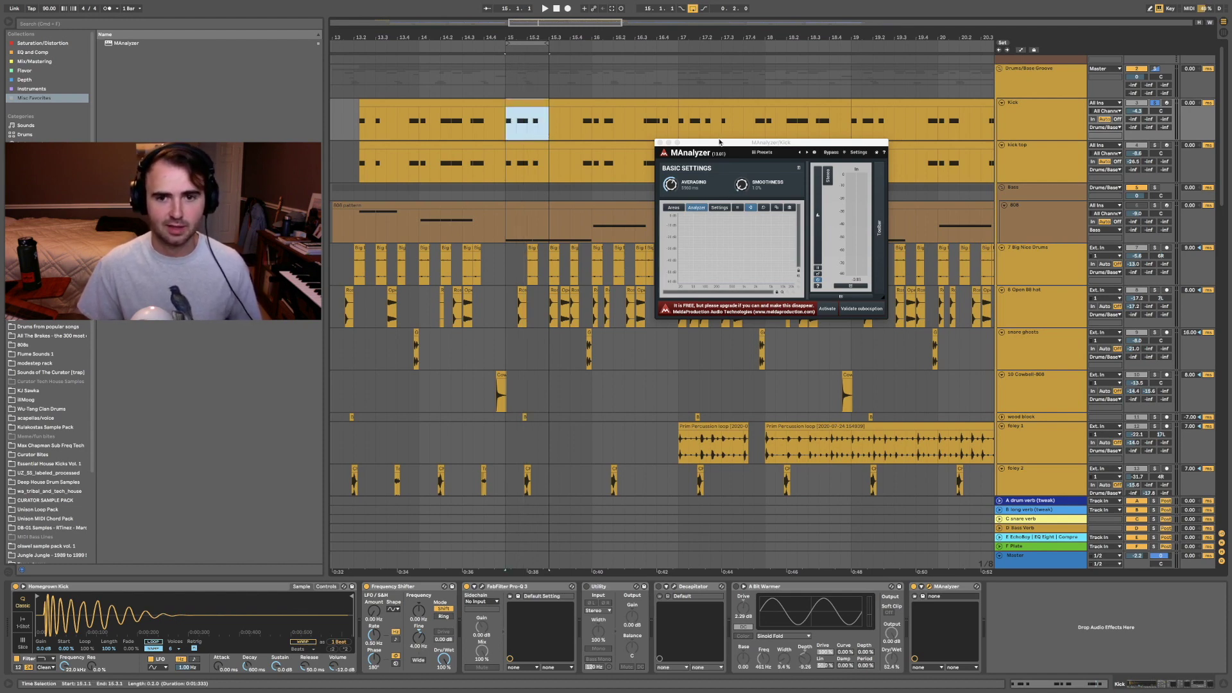
{"action": "left_click_drag", "start_coordinate": [724, 148], "coordinate": [700, 115]}
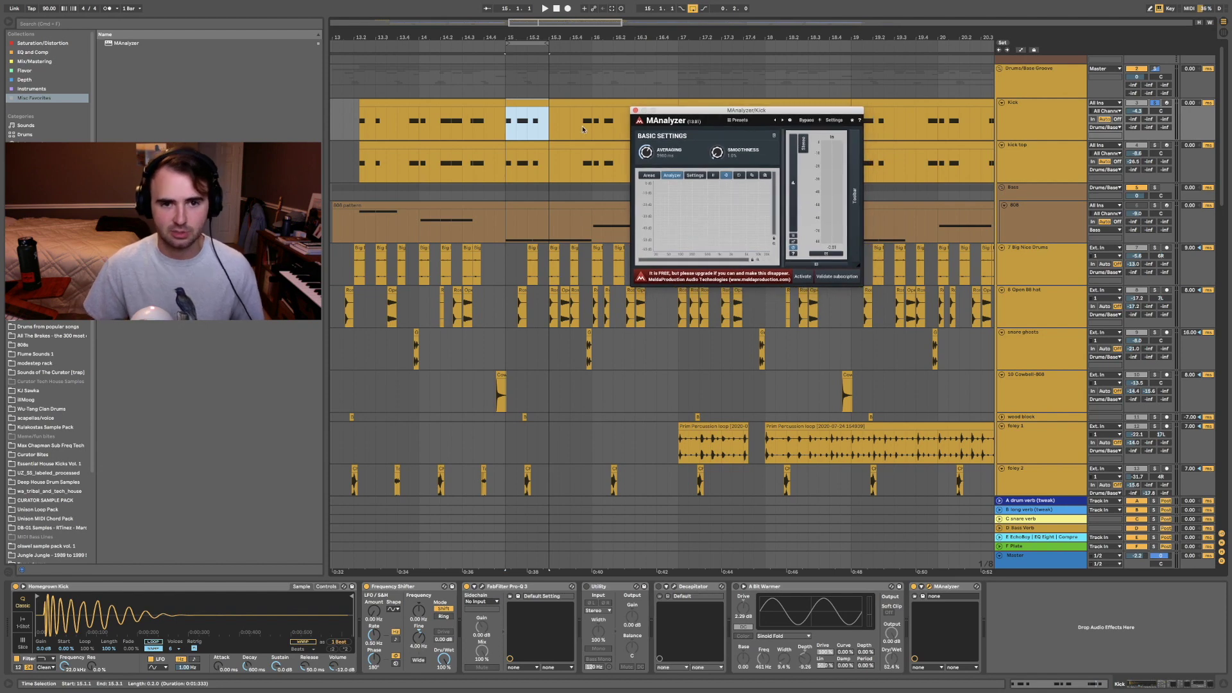
Loop the selected kick hit while watching MAnalyzer's spectrum, then close the analyzer window.
{"action": "key", "text": "space"}
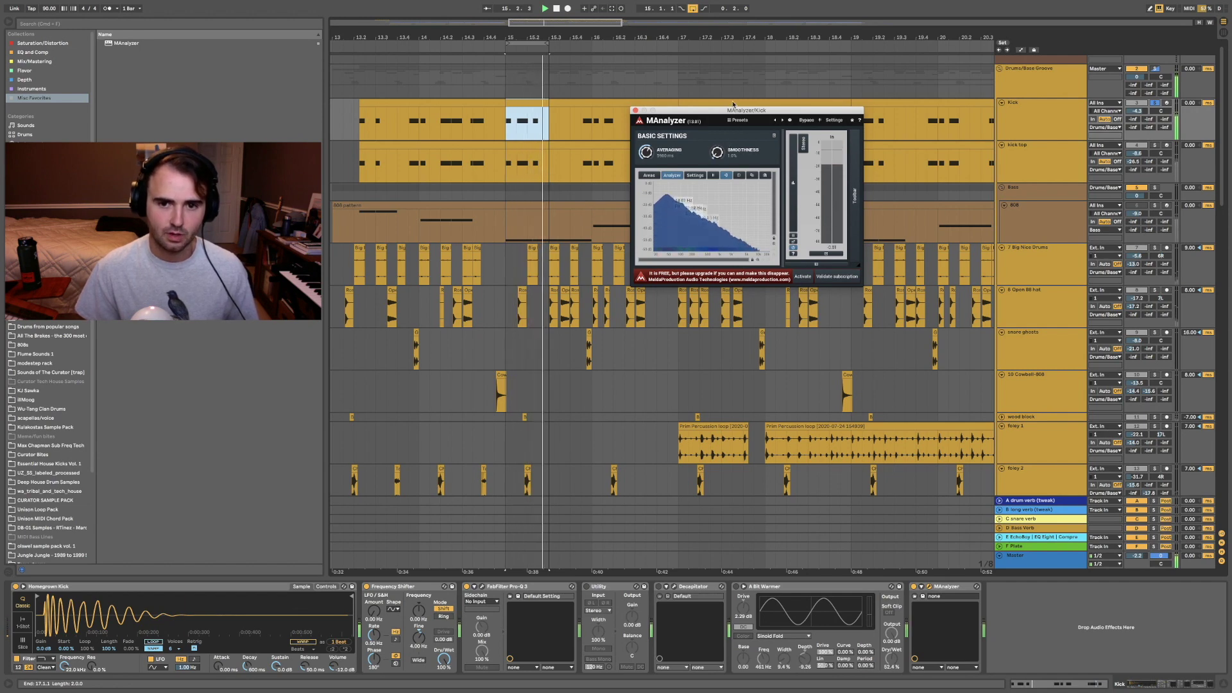
{"action": "left_click_drag", "start_coordinate": [733, 104], "coordinate": [732, 94]}
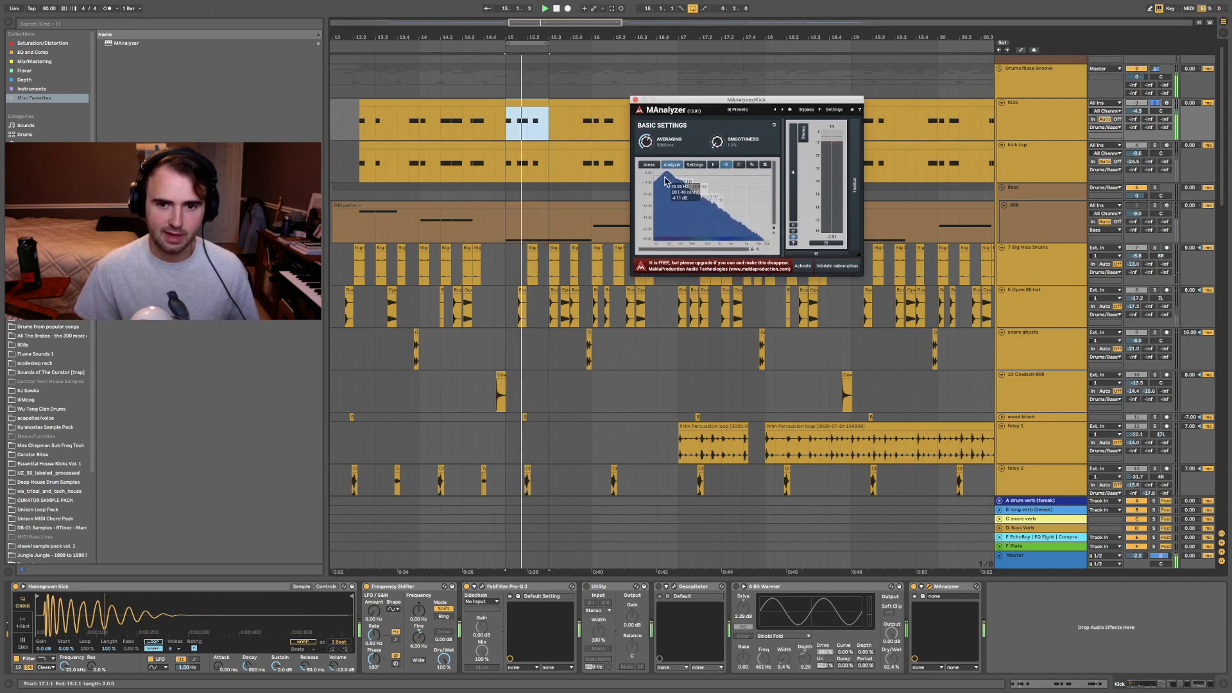
{"action": "key", "text": "space"}
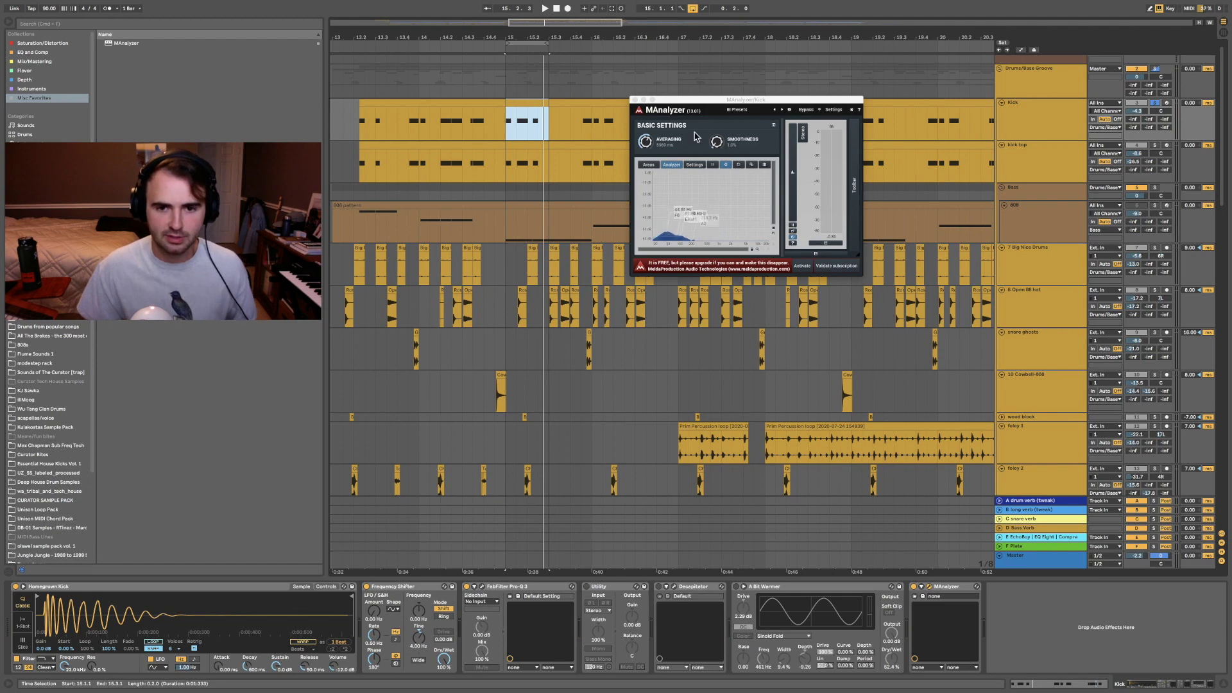
{"action": "left_click_drag", "start_coordinate": [709, 103], "coordinate": [727, 111]}
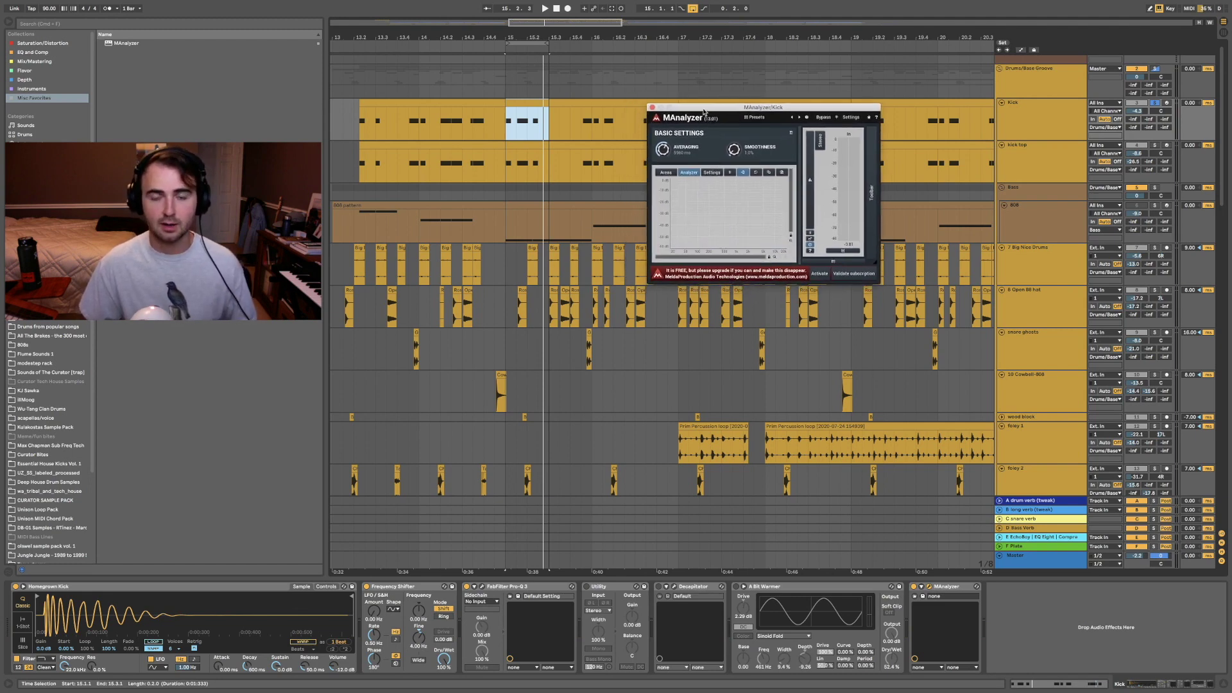
{"action": "left_click_drag", "start_coordinate": [704, 113], "coordinate": [809, 218]}
{"action": "key", "text": "space"}
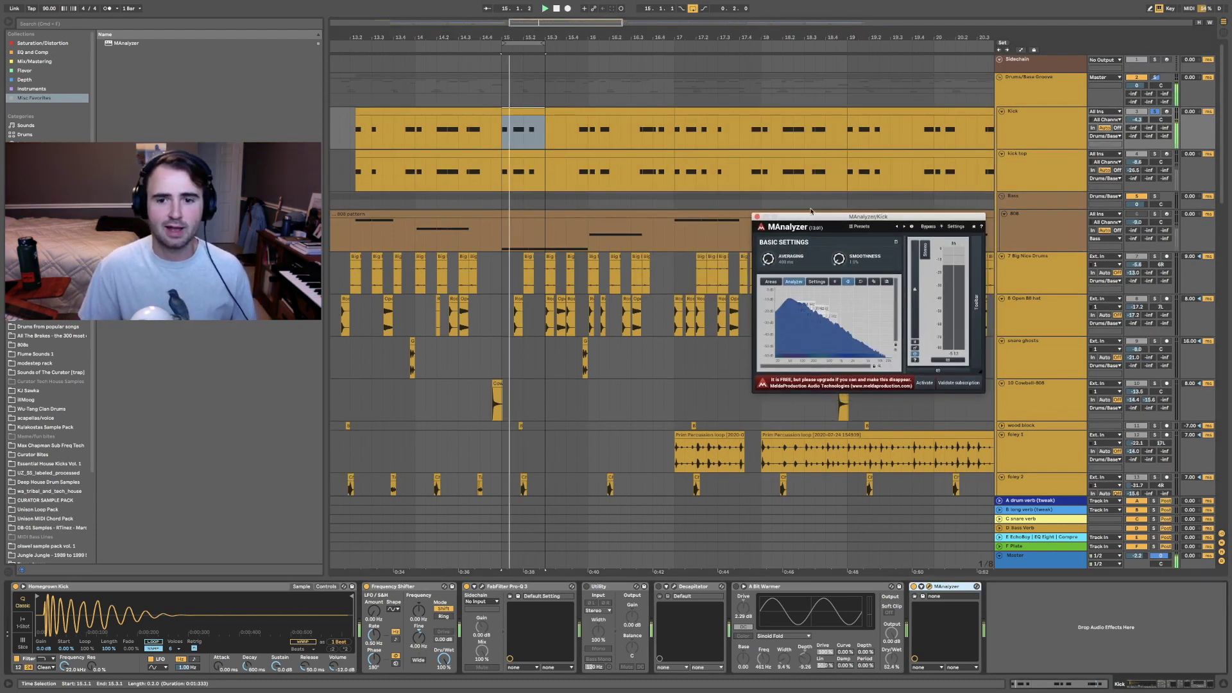
{"action": "key", "text": "space"}
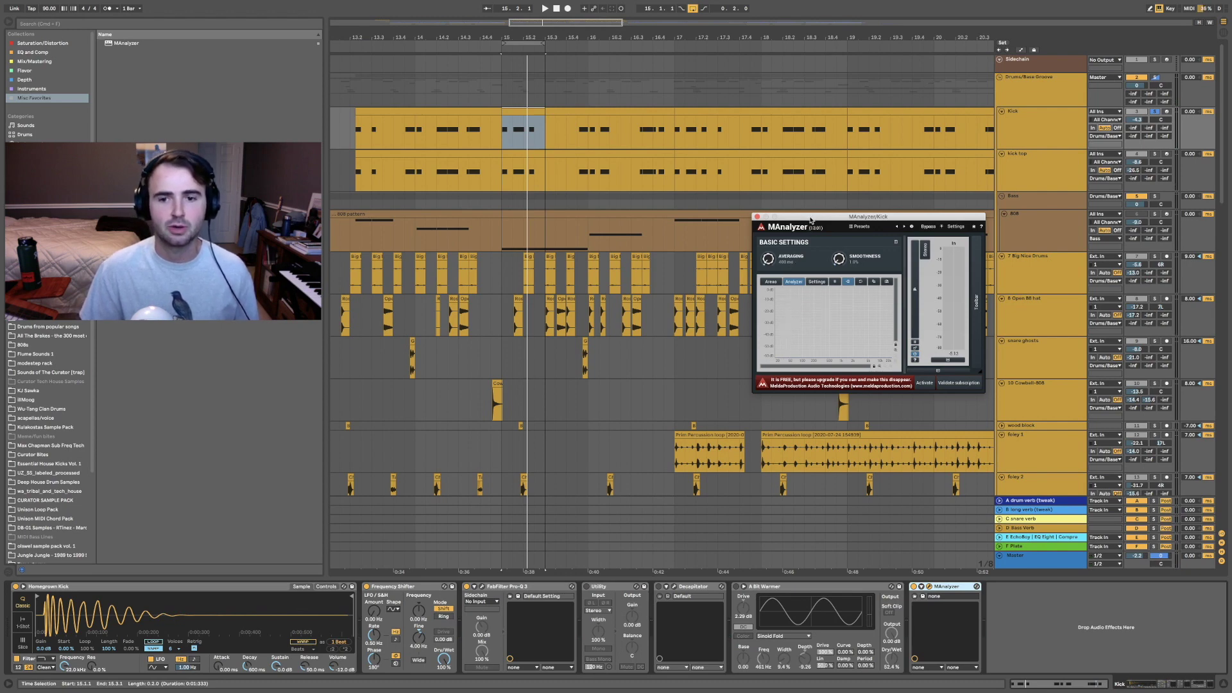
{"action": "left_click_drag", "start_coordinate": [811, 220], "coordinate": [939, 226]}
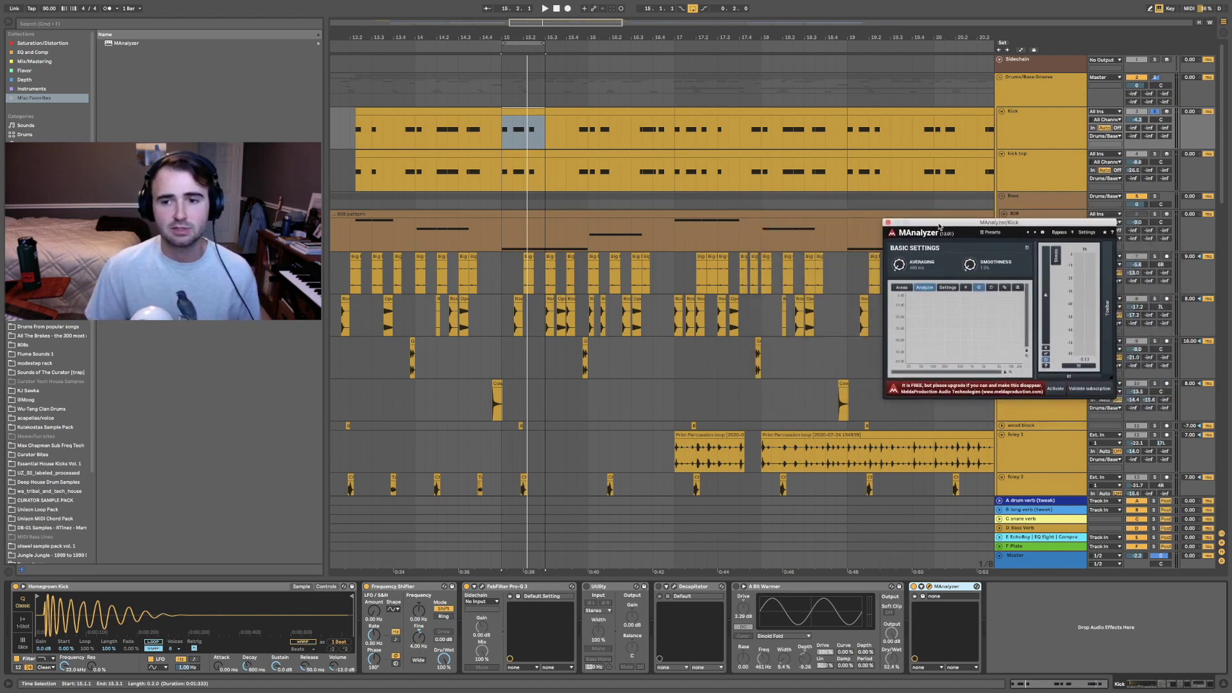
{"action": "left_click", "coordinate": [887, 223]}
Select the clap thick track and open its MAnalyzer window.
{"action": "scroll", "coordinate": [874, 246], "scroll_direction": "down", "scroll_amount": 10}
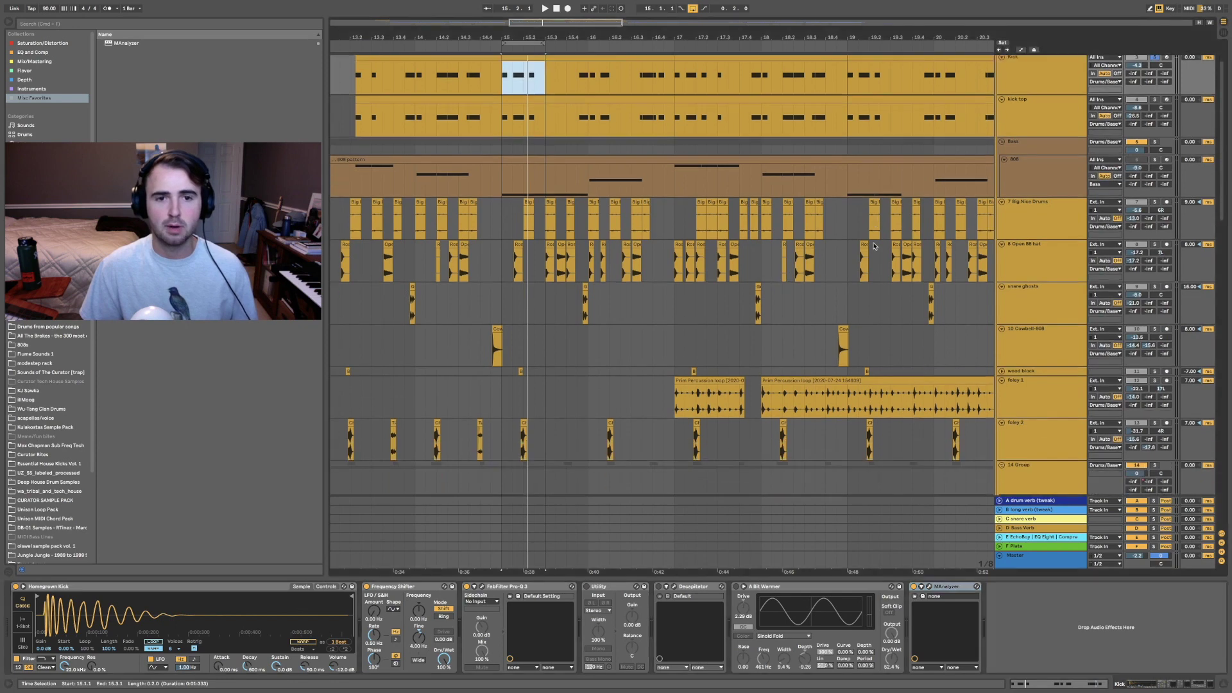
{"action": "scroll", "coordinate": [874, 246], "scroll_direction": "down", "scroll_amount": 1}
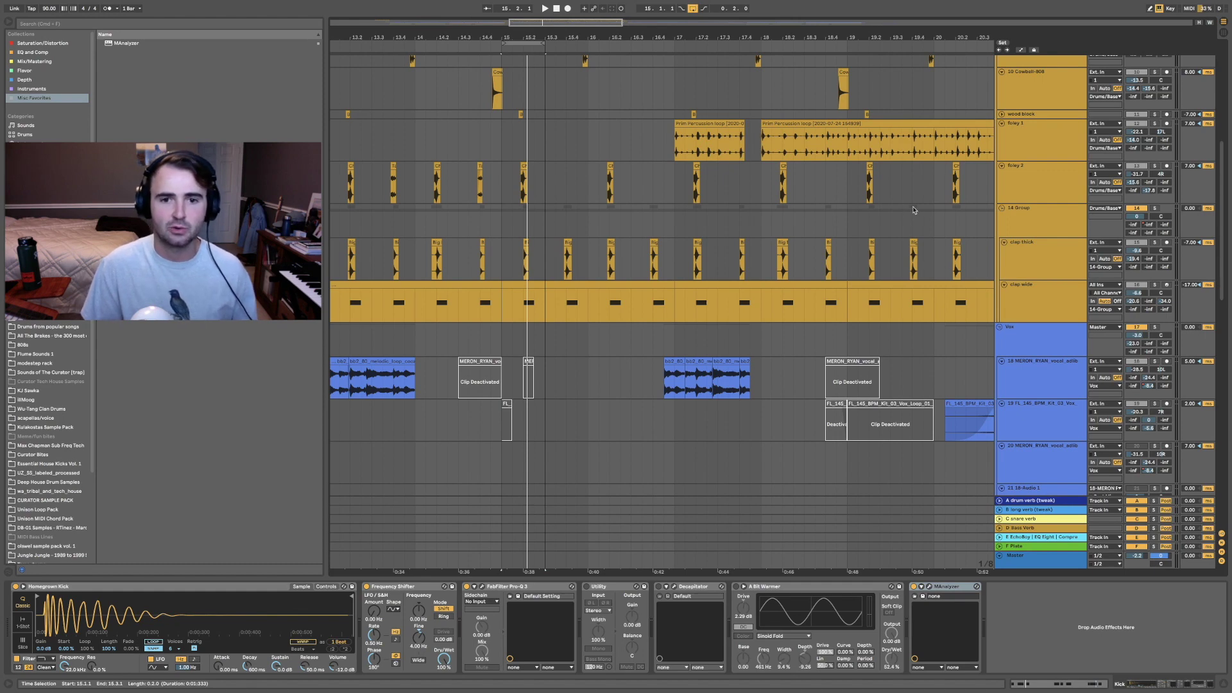
{"action": "left_click", "coordinate": [1053, 256]}
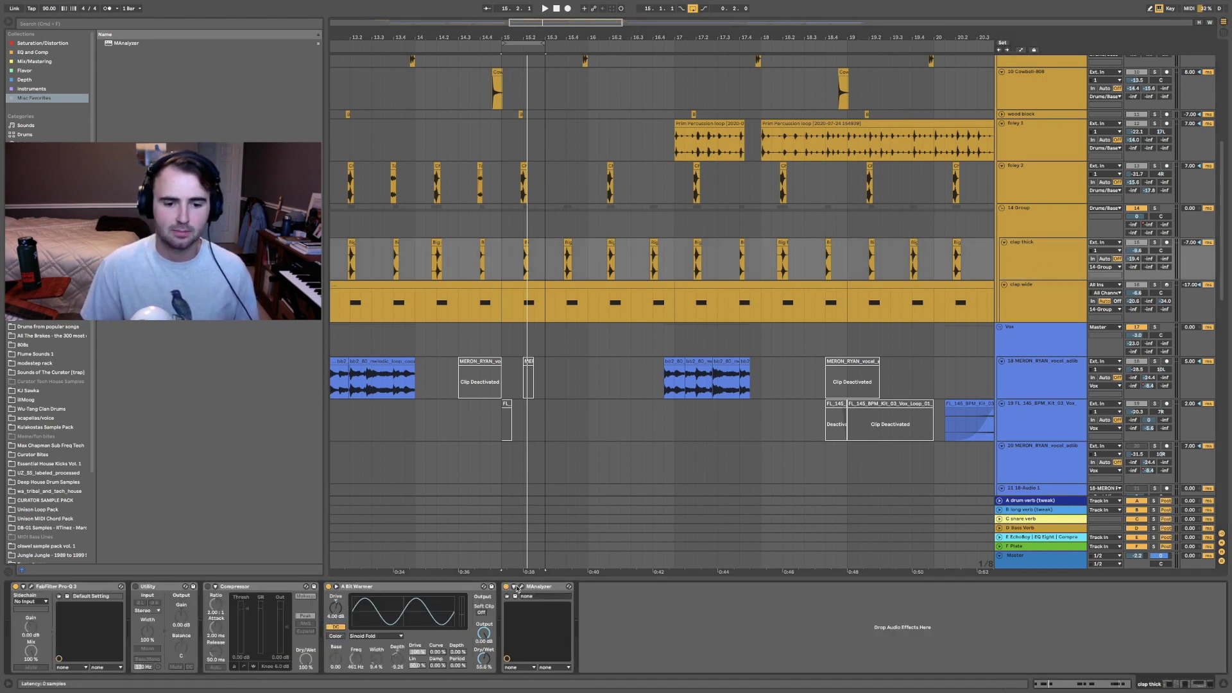
{"action": "left_click", "coordinate": [519, 588]}
{"action": "left_click_drag", "start_coordinate": [592, 370], "coordinate": [842, 322]}
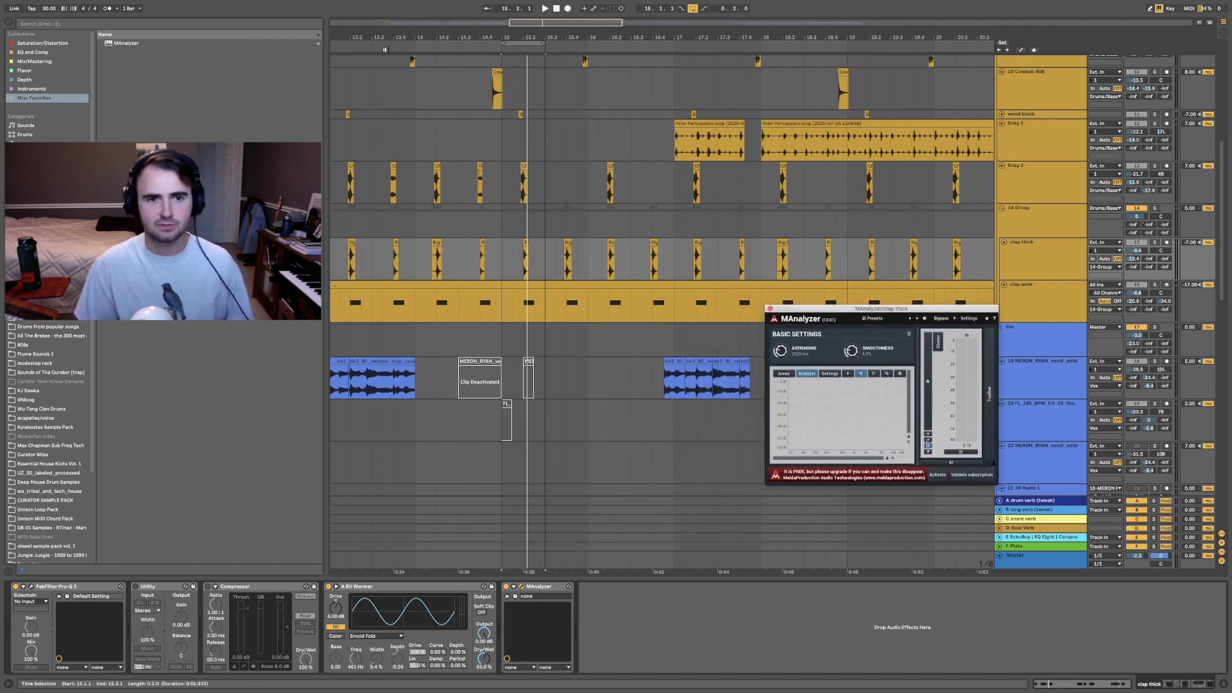
Set a time selection around bar 15.2 and loop it to watch the clap spectrum.
{"action": "left_click", "coordinate": [520, 45]}
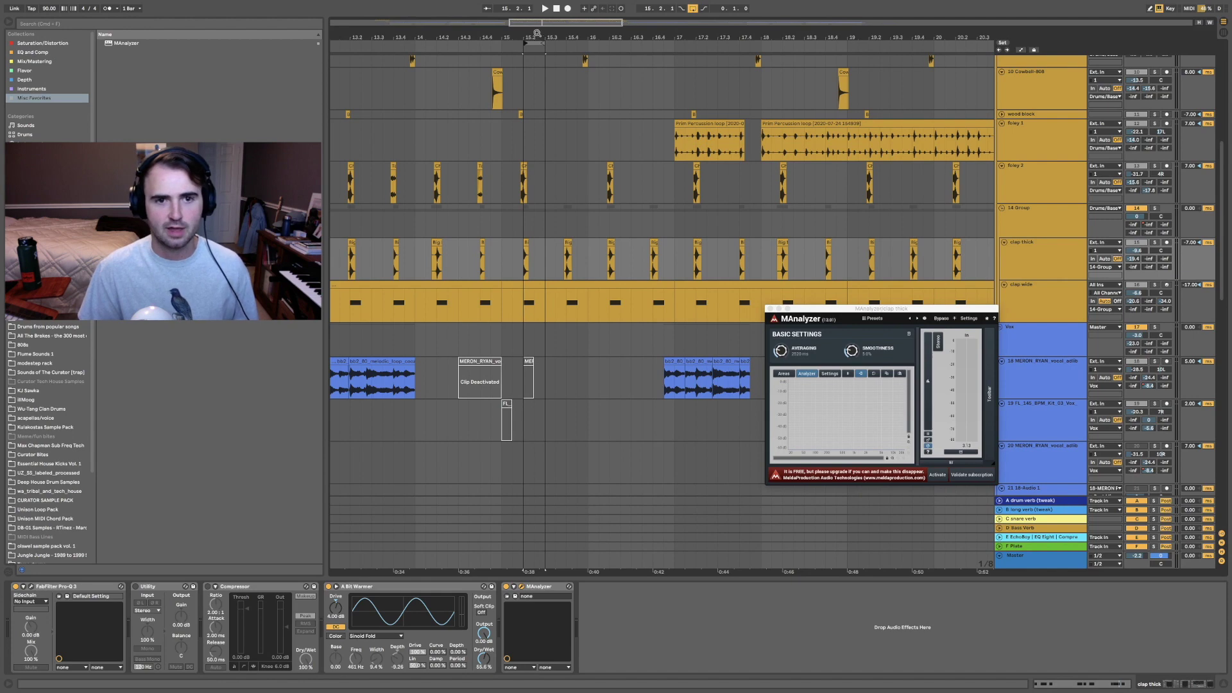
{"action": "left_click_drag", "start_coordinate": [536, 26], "coordinate": [537, 40]}
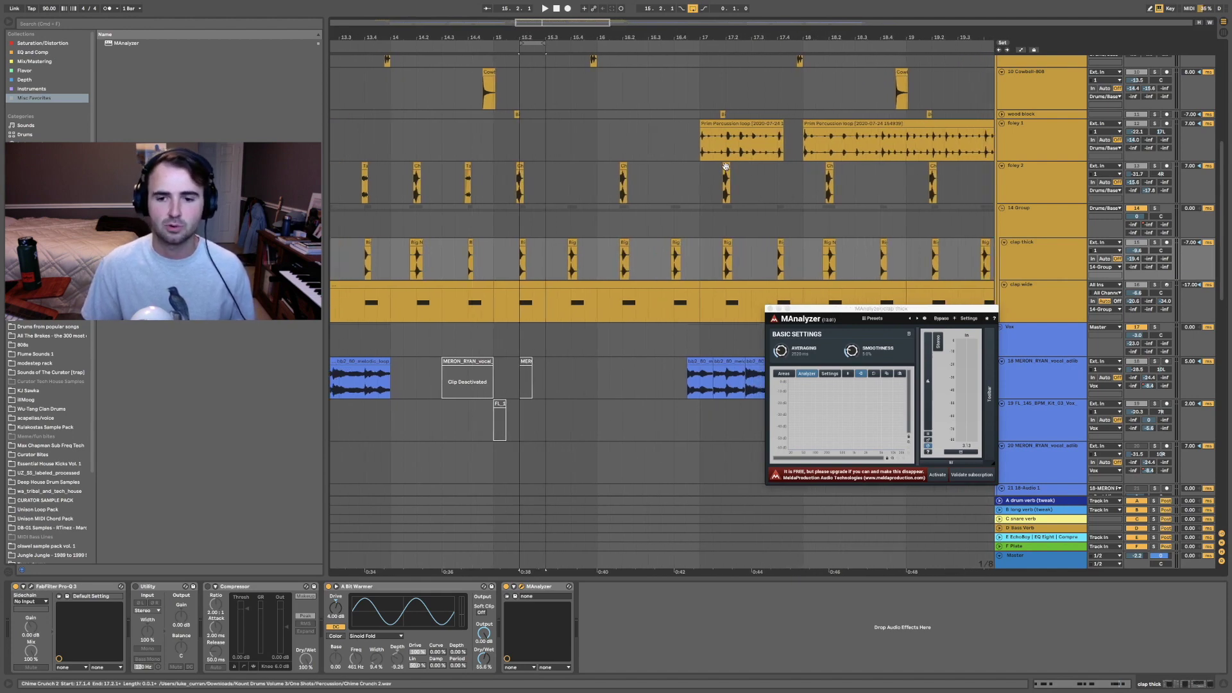
{"action": "left_click_drag", "start_coordinate": [866, 313], "coordinate": [792, 286]}
{"action": "key", "text": "space"}
{"action": "key", "text": "space"}
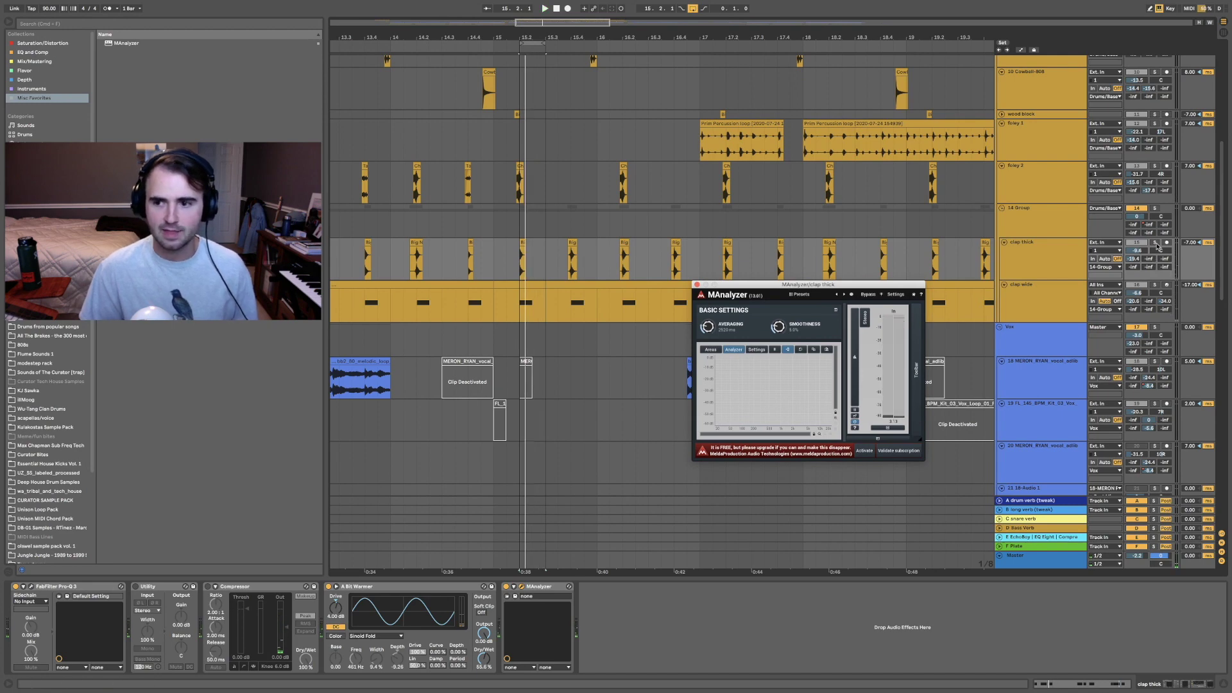
{"action": "left_click", "coordinate": [810, 220]}
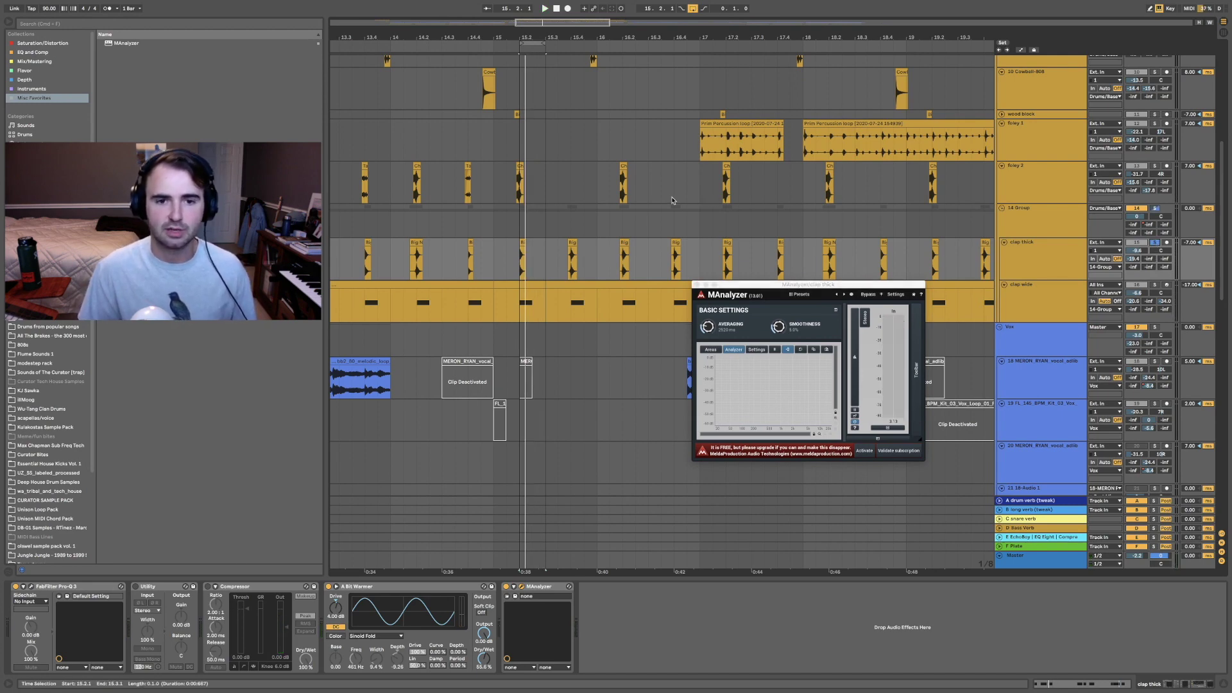
{"action": "key", "text": "space"}
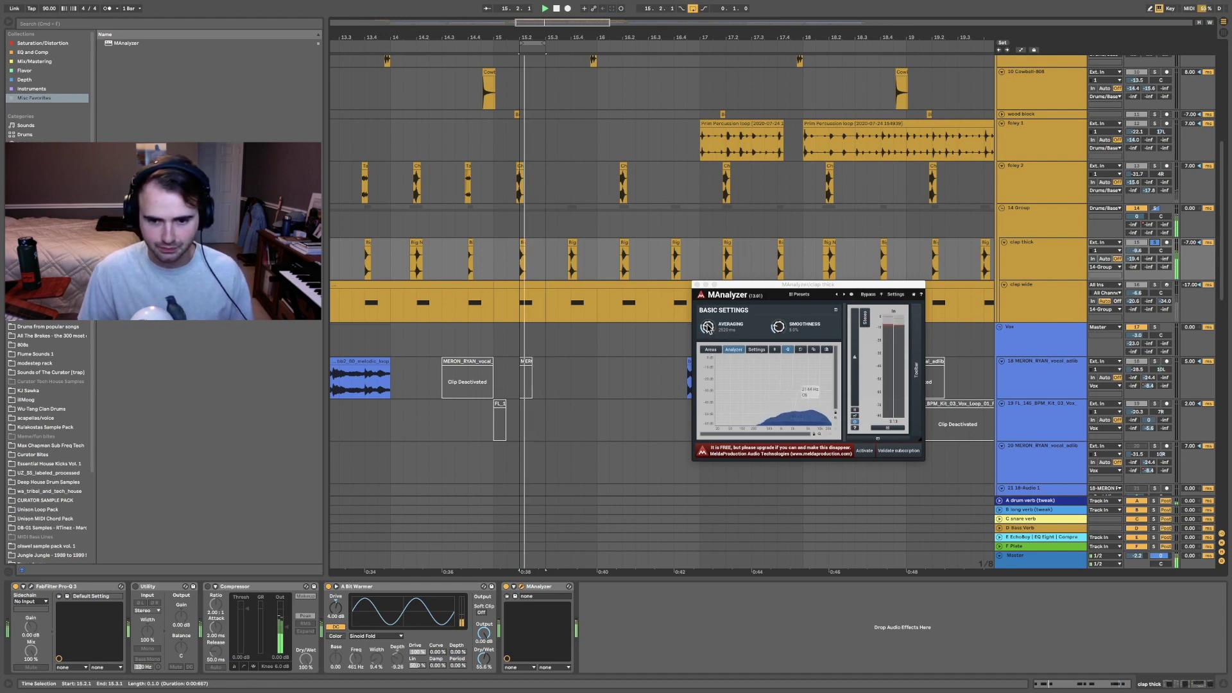
Raise MAnalyzer's Smoothness to about 2.5% while the clap loops.
{"action": "left_click_drag", "start_coordinate": [782, 331], "coordinate": [782, 326]}
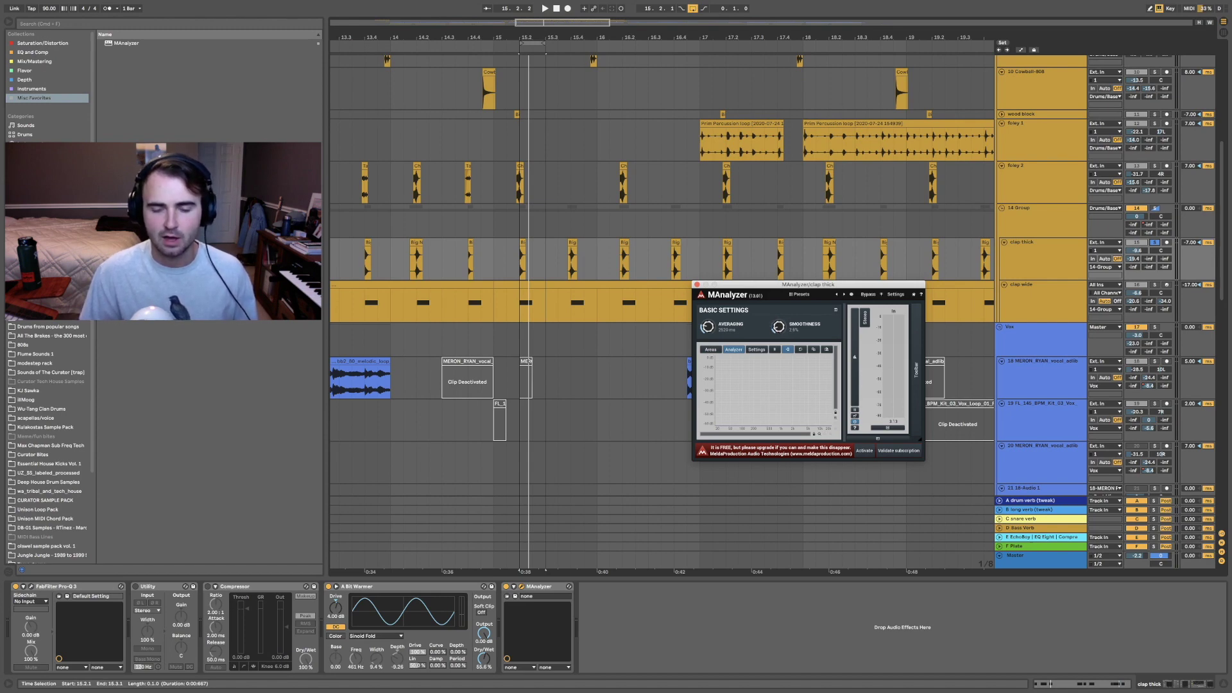
{"action": "key", "text": "space"}
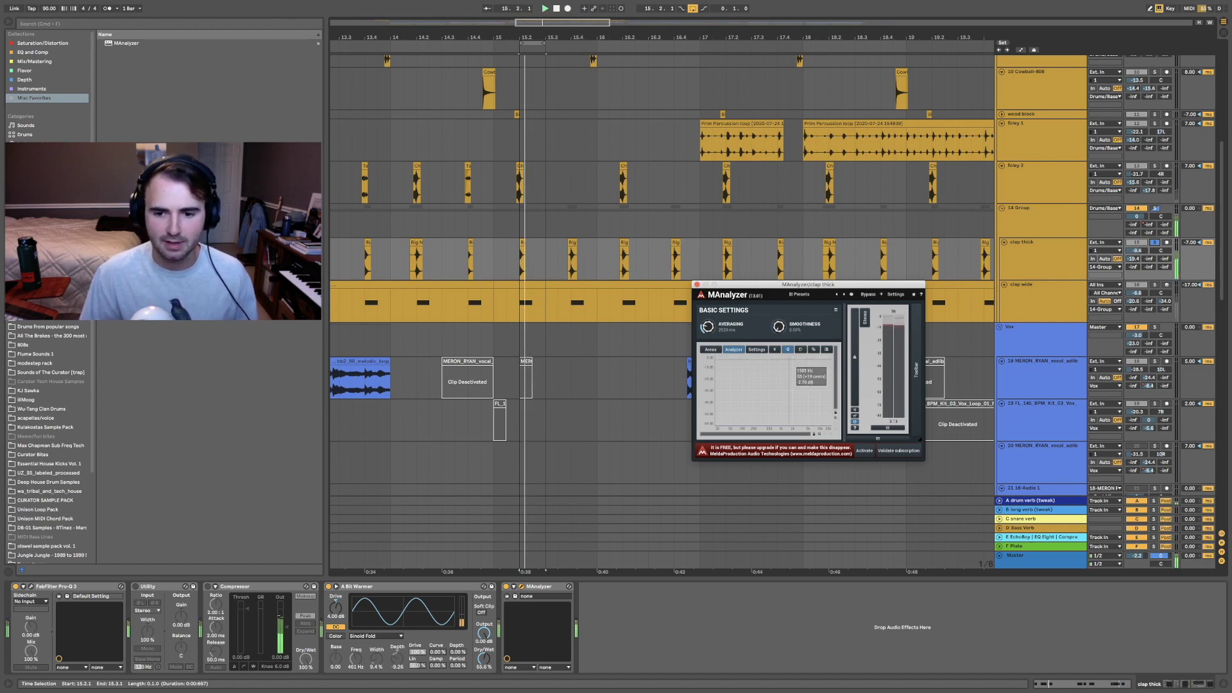
{"action": "left_click_drag", "start_coordinate": [771, 284], "coordinate": [762, 265]}
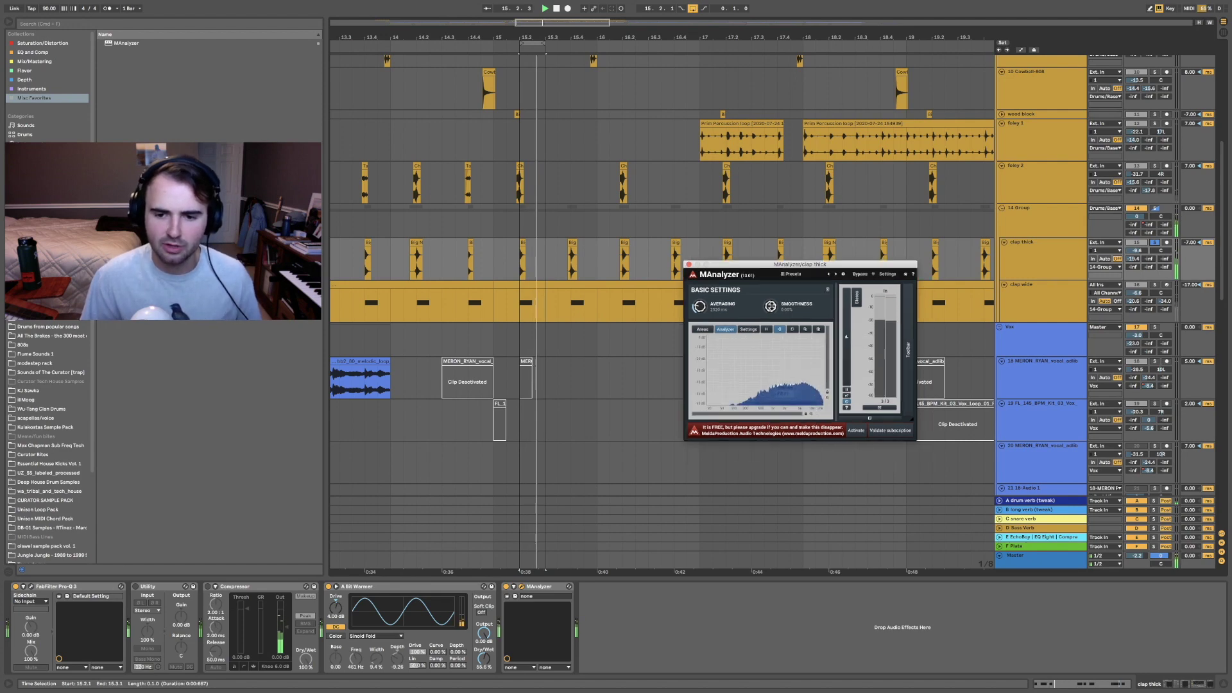
{"action": "left_click_drag", "start_coordinate": [770, 306], "coordinate": [770, 301]}
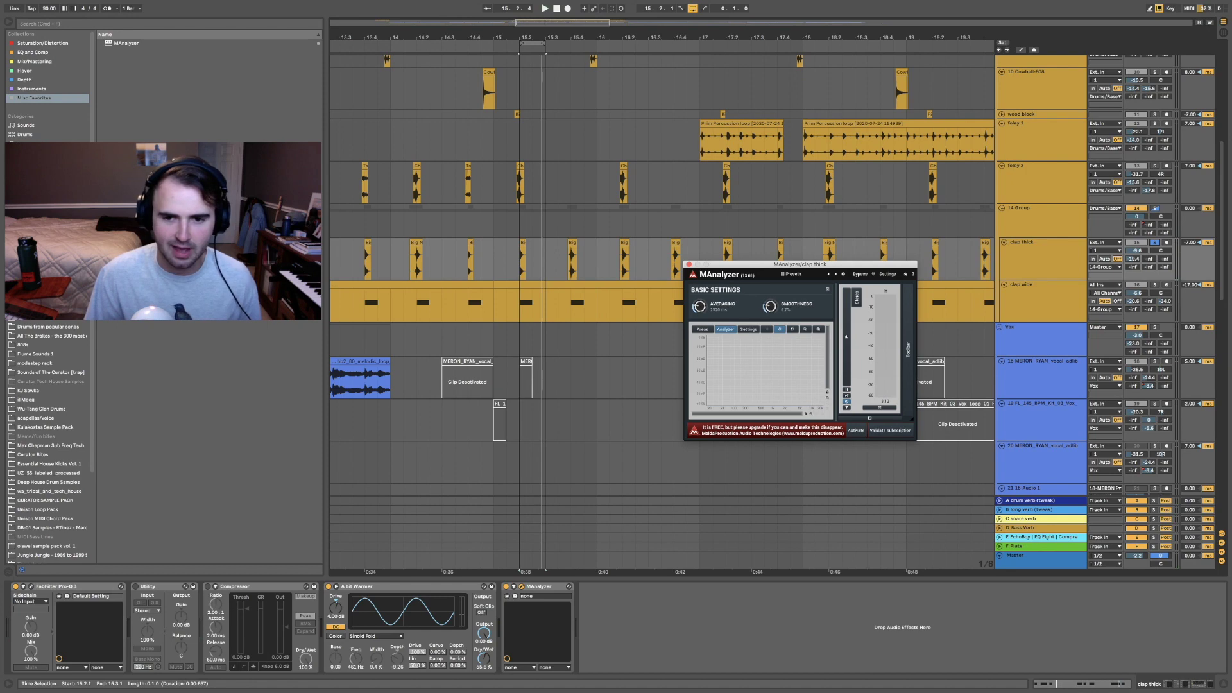
{"action": "left_click_drag", "start_coordinate": [738, 267], "coordinate": [808, 245]}
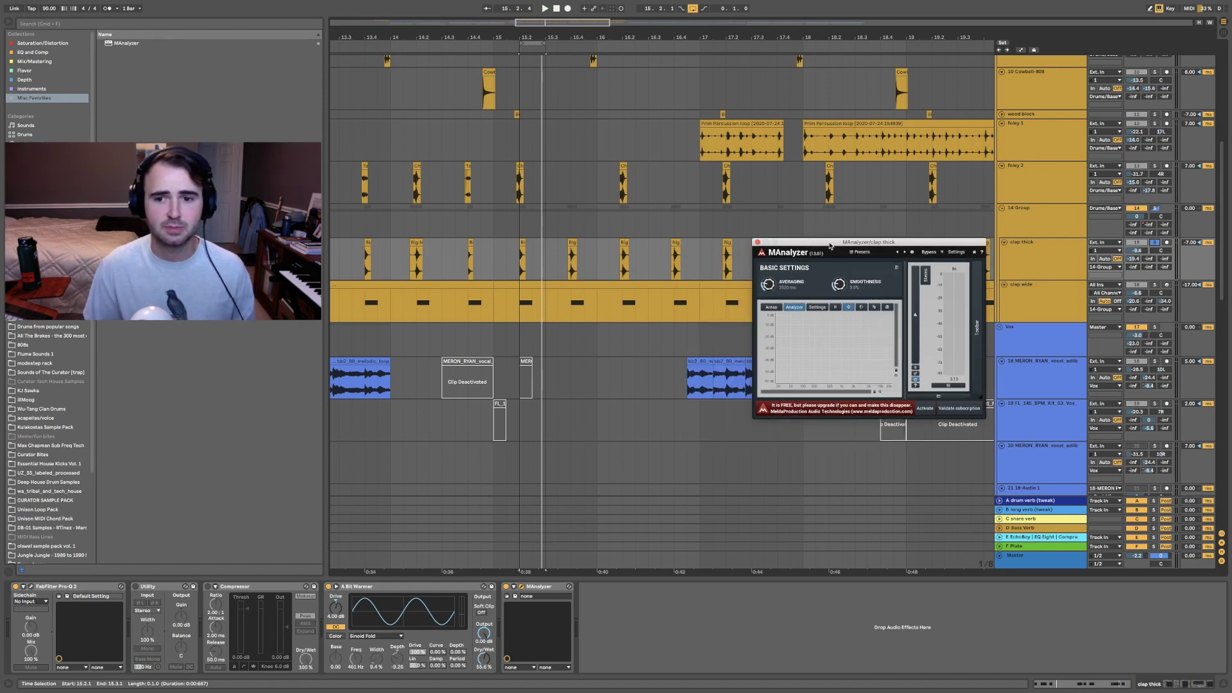
{"action": "left_click_drag", "start_coordinate": [830, 246], "coordinate": [883, 247]}
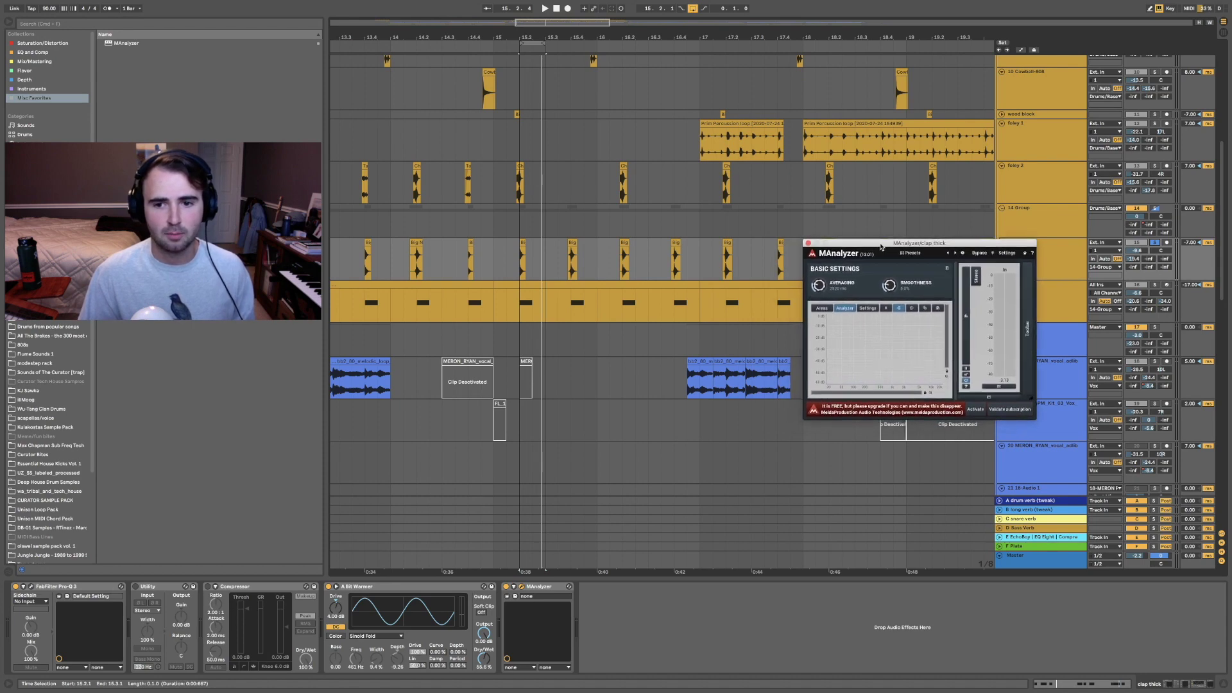
{"action": "left_click", "coordinate": [146, 23]}
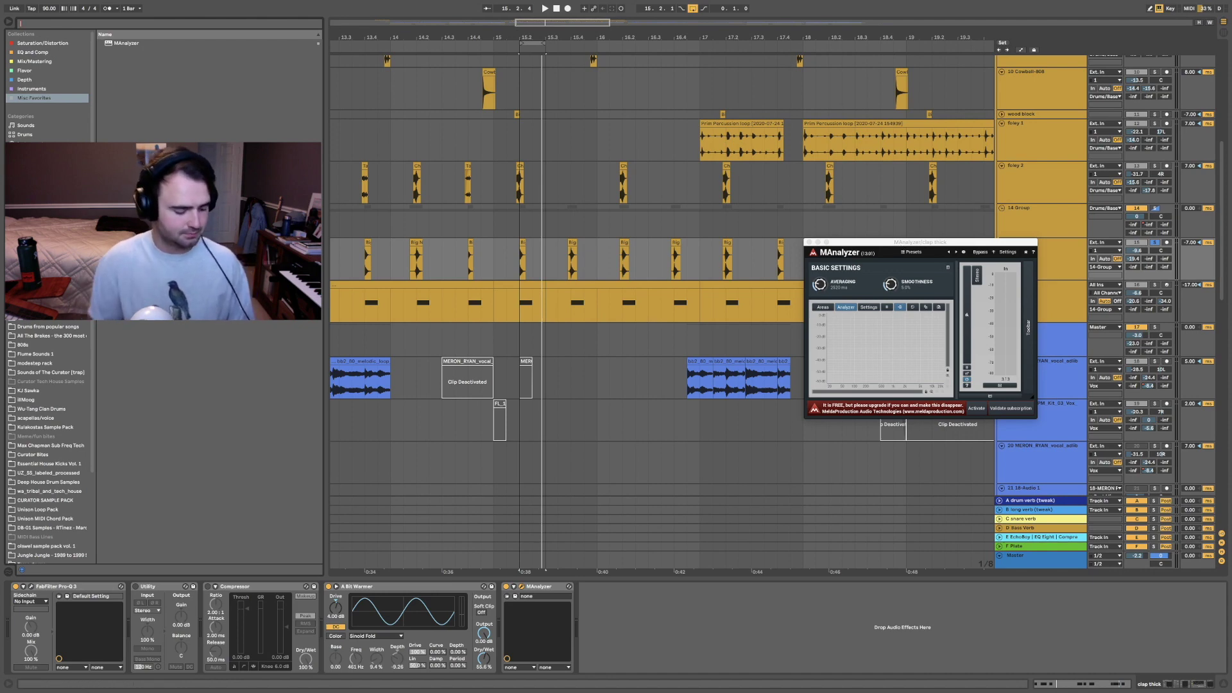
Load Spectrum onto the clap thick chain via a 'spectr' search and expand its display.
{"action": "type", "text": "spectr"}
{"action": "key", "text": "Return"}
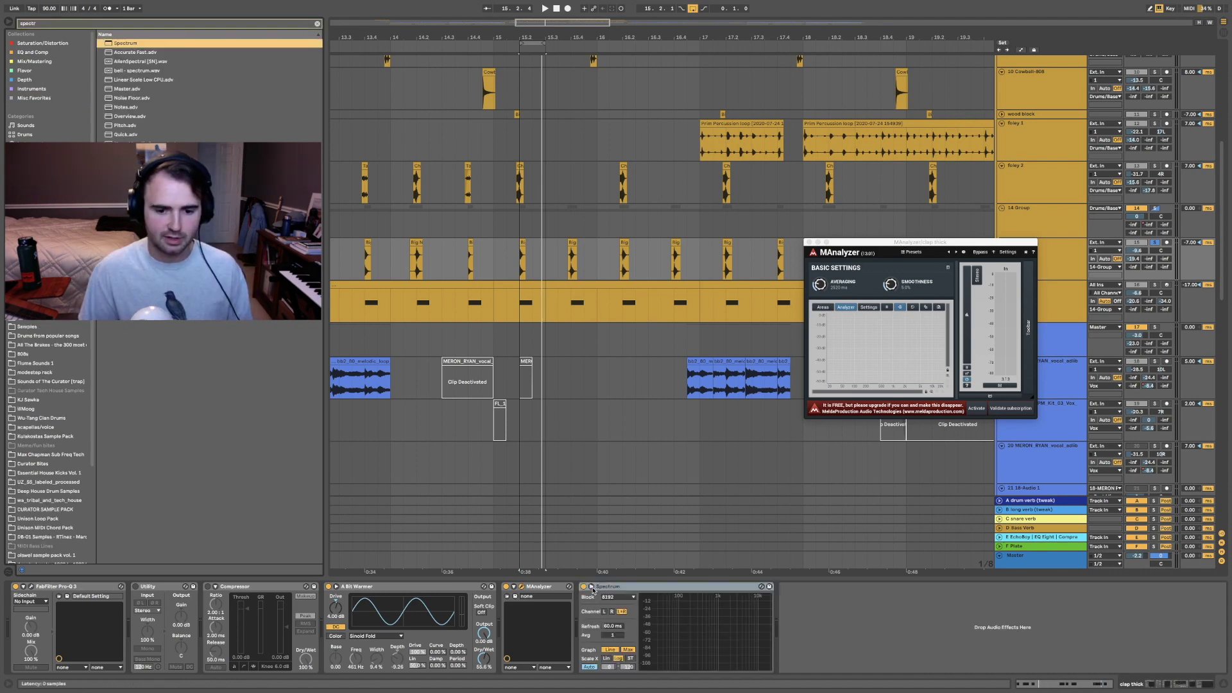
{"action": "left_click", "coordinate": [592, 587]}
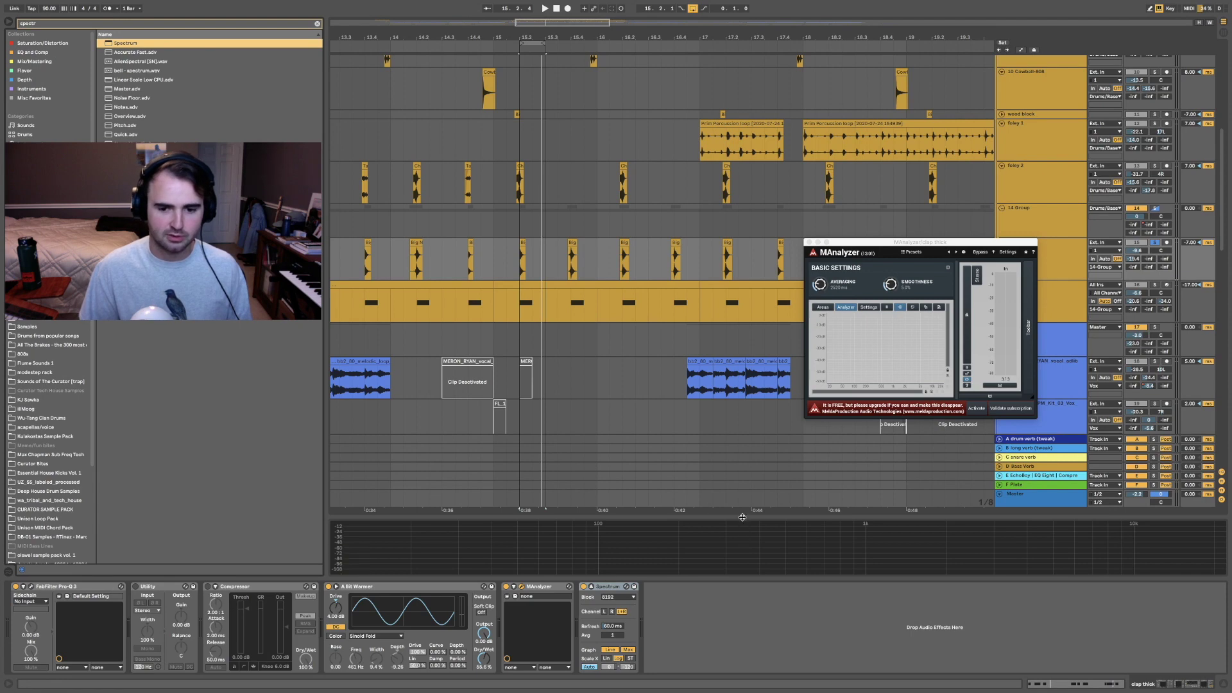
{"action": "left_click_drag", "start_coordinate": [741, 510], "coordinate": [737, 434]}
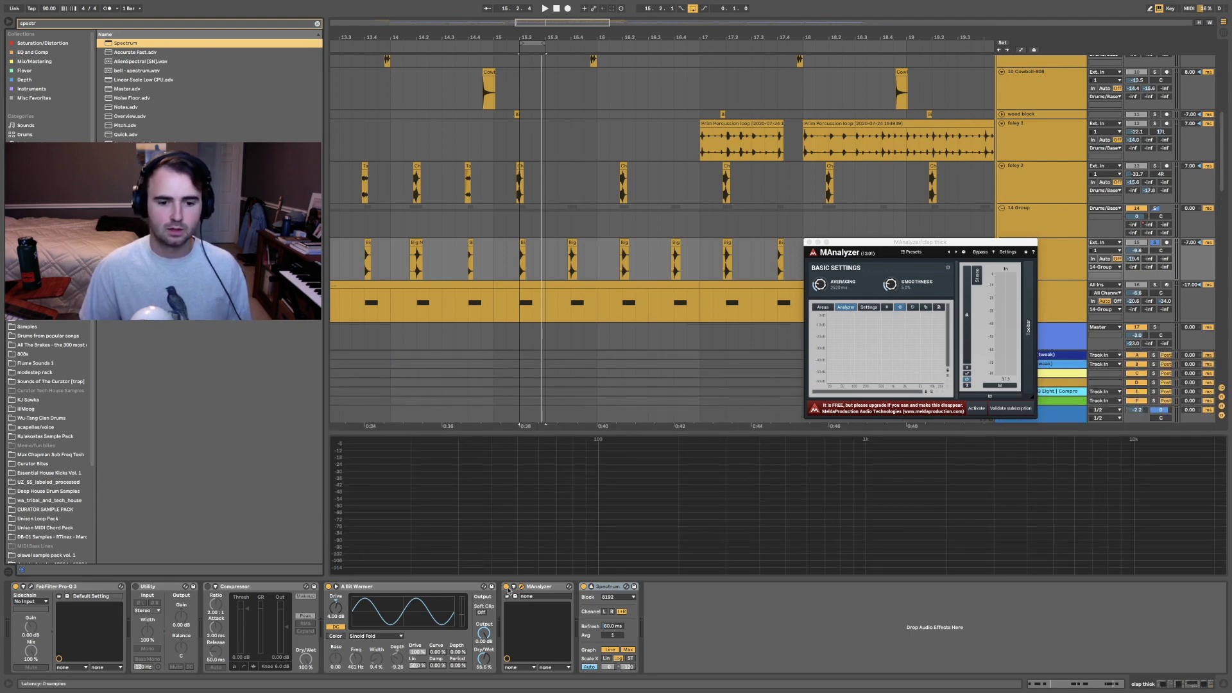
Enlarge the Spectrum graph further during playback and close the MAnalyzer window.
{"action": "key", "text": "space"}
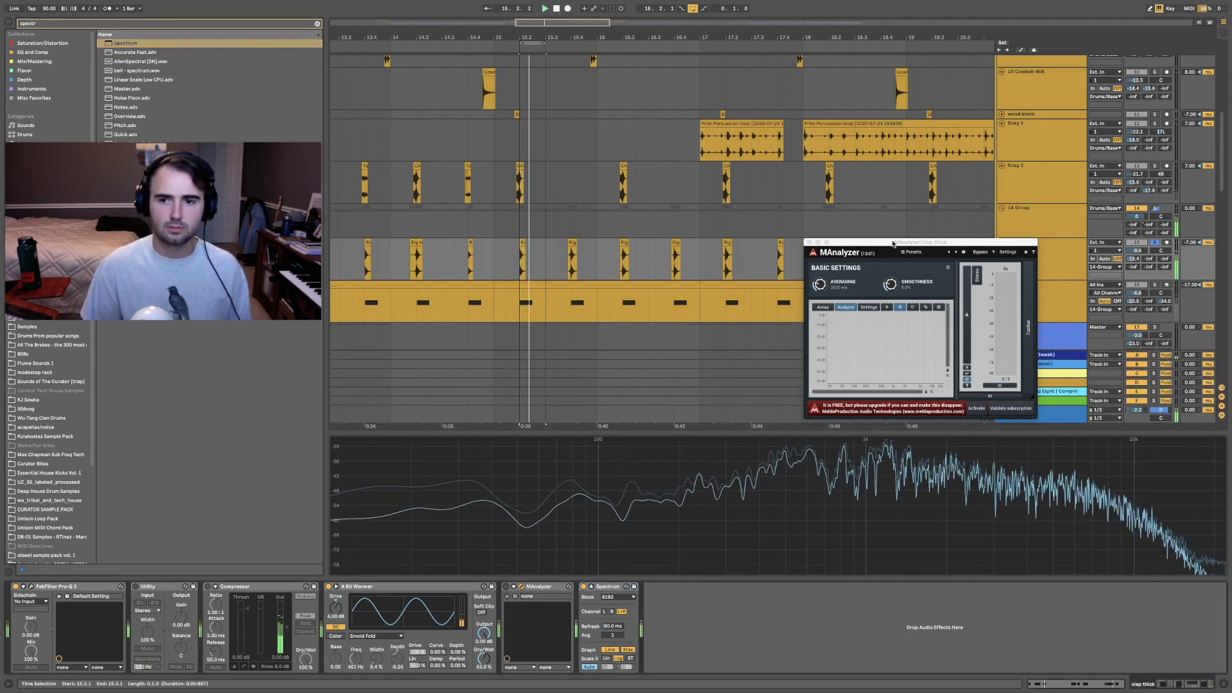
{"action": "left_click_drag", "start_coordinate": [889, 243], "coordinate": [1115, 48]}
{"action": "left_click_drag", "start_coordinate": [905, 431], "coordinate": [907, 234]}
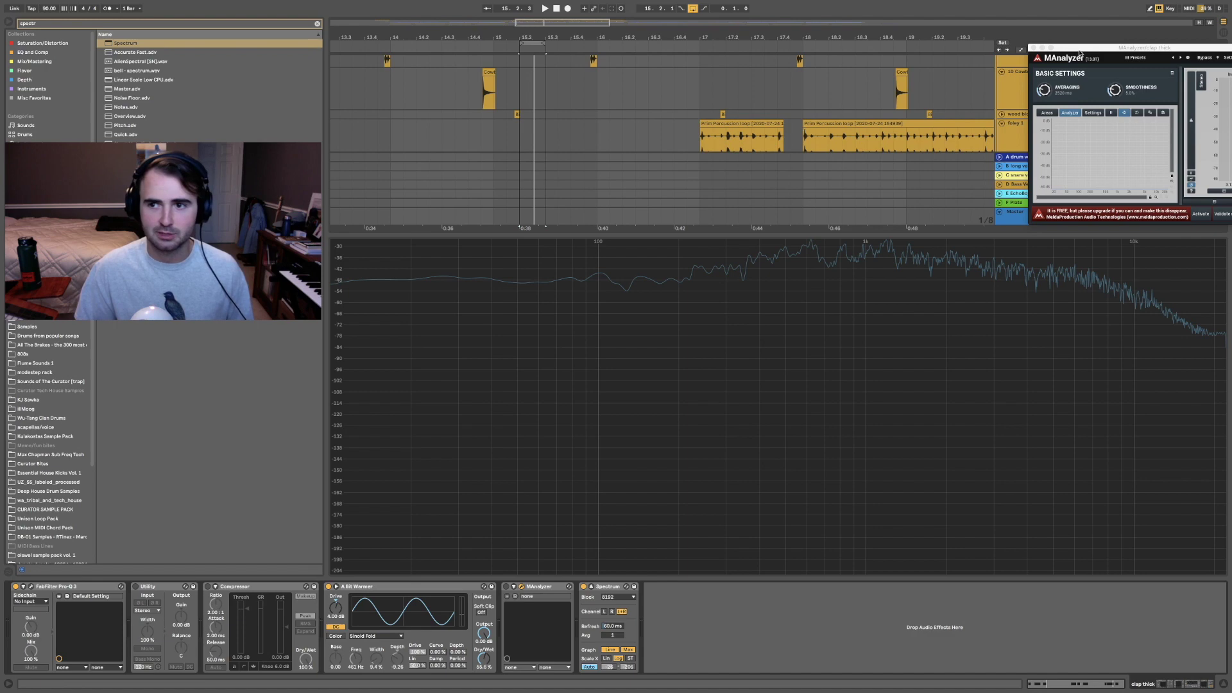
{"action": "left_click", "coordinate": [1034, 48]}
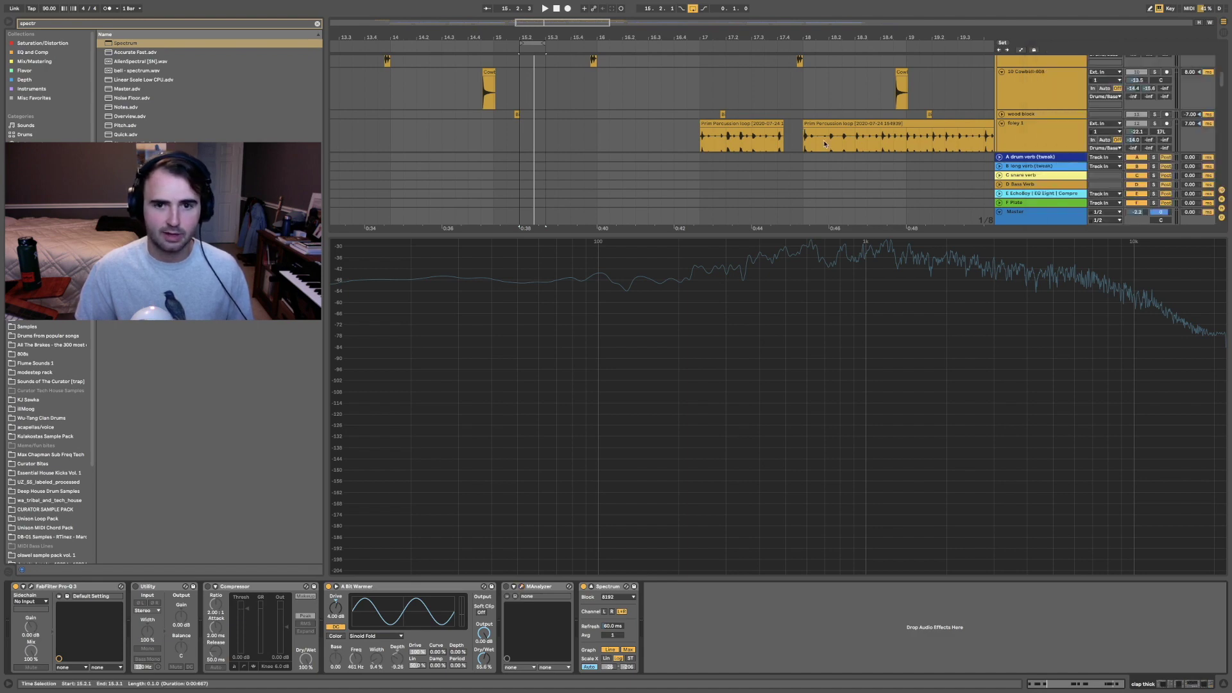
Return from clip details to the clap chain, play, and enlarge the Spectrum display.
{"action": "scroll", "coordinate": [825, 144], "scroll_direction": "down", "scroll_amount": 6}
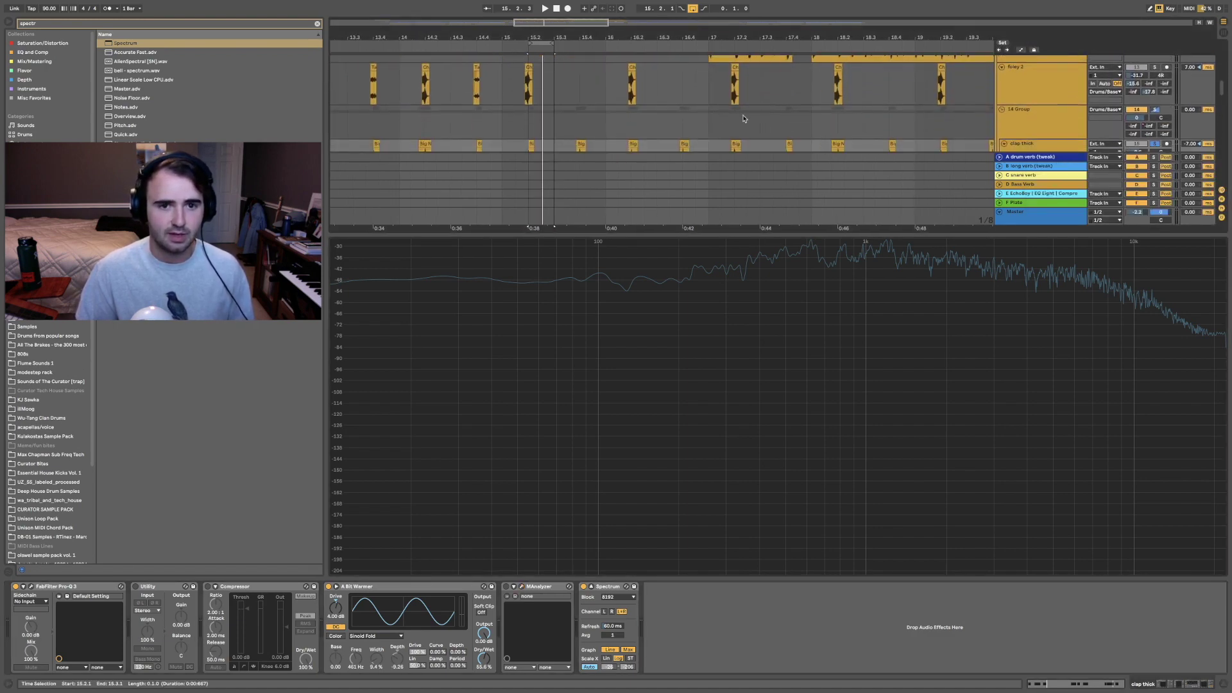
{"action": "scroll", "coordinate": [705, 114], "scroll_direction": "down", "scroll_amount": 2}
{"action": "key", "text": "shift+Tab"}
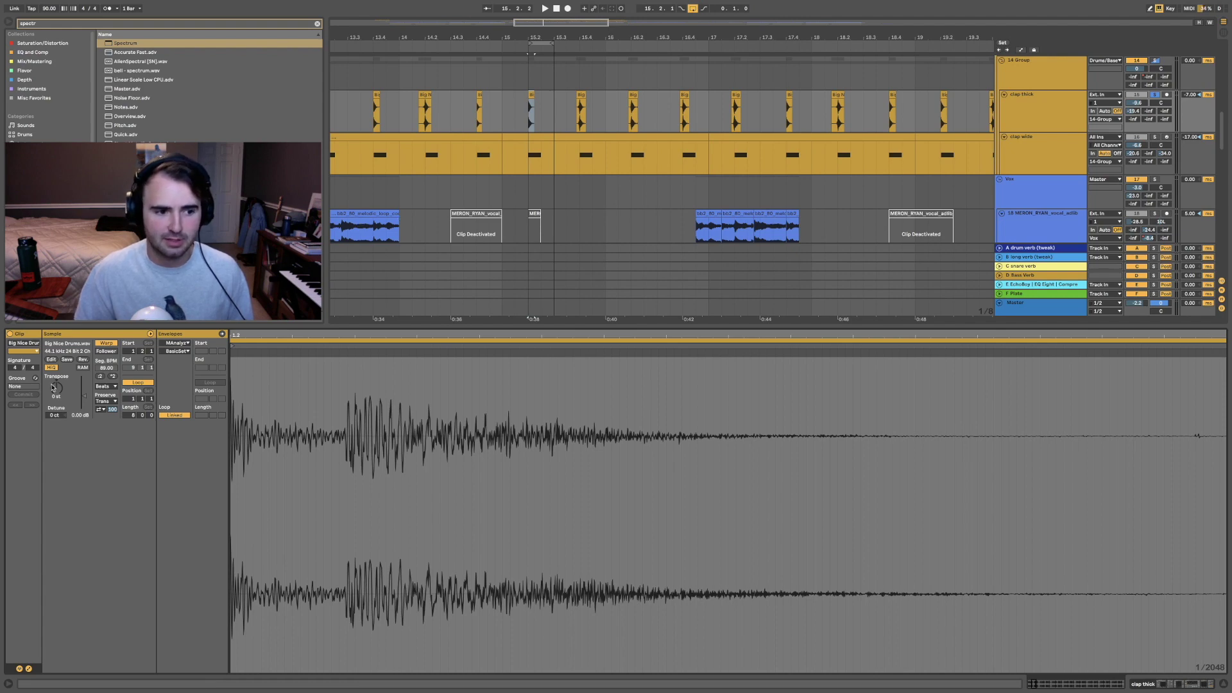
{"action": "left_click", "coordinate": [54, 387]}
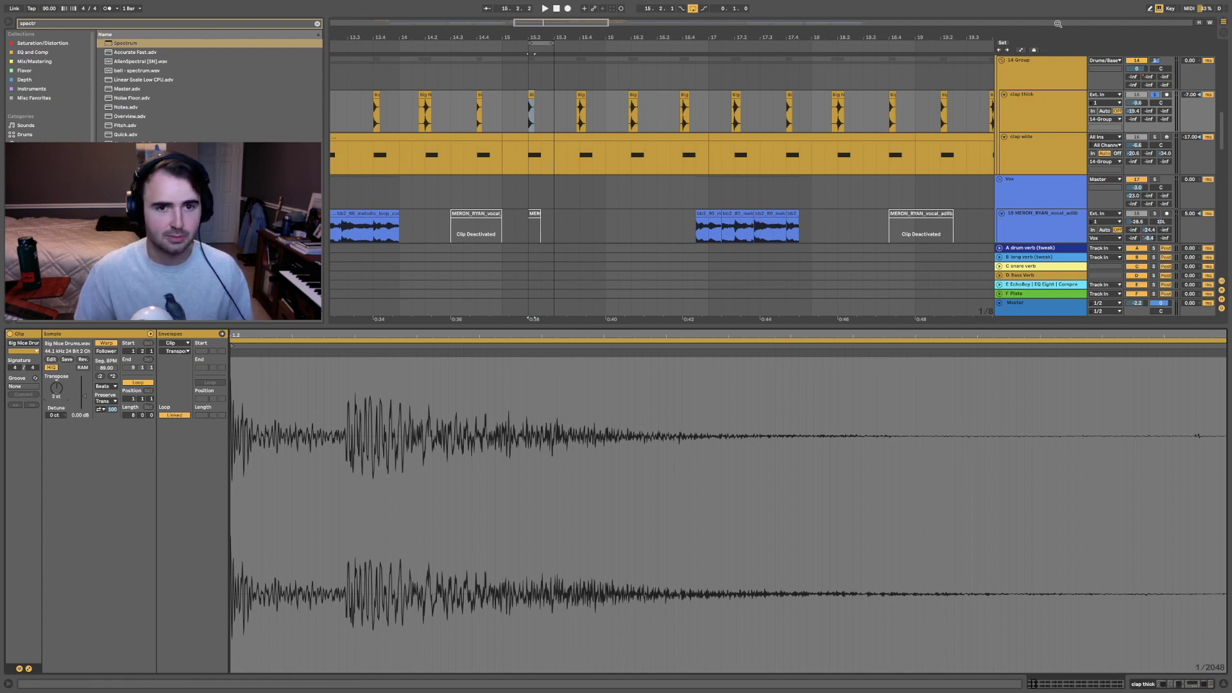
{"action": "key", "text": "shift+Tab"}
{"action": "key", "text": "space"}
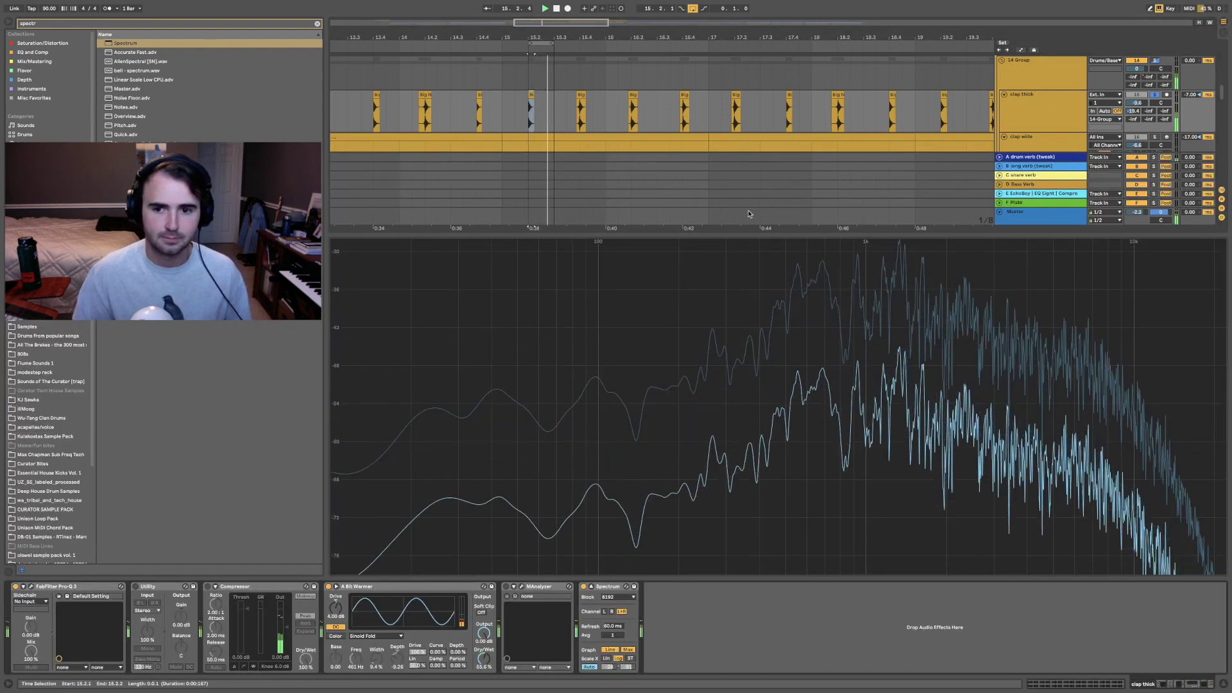
{"action": "left_click_drag", "start_coordinate": [828, 235], "coordinate": [838, 266]}
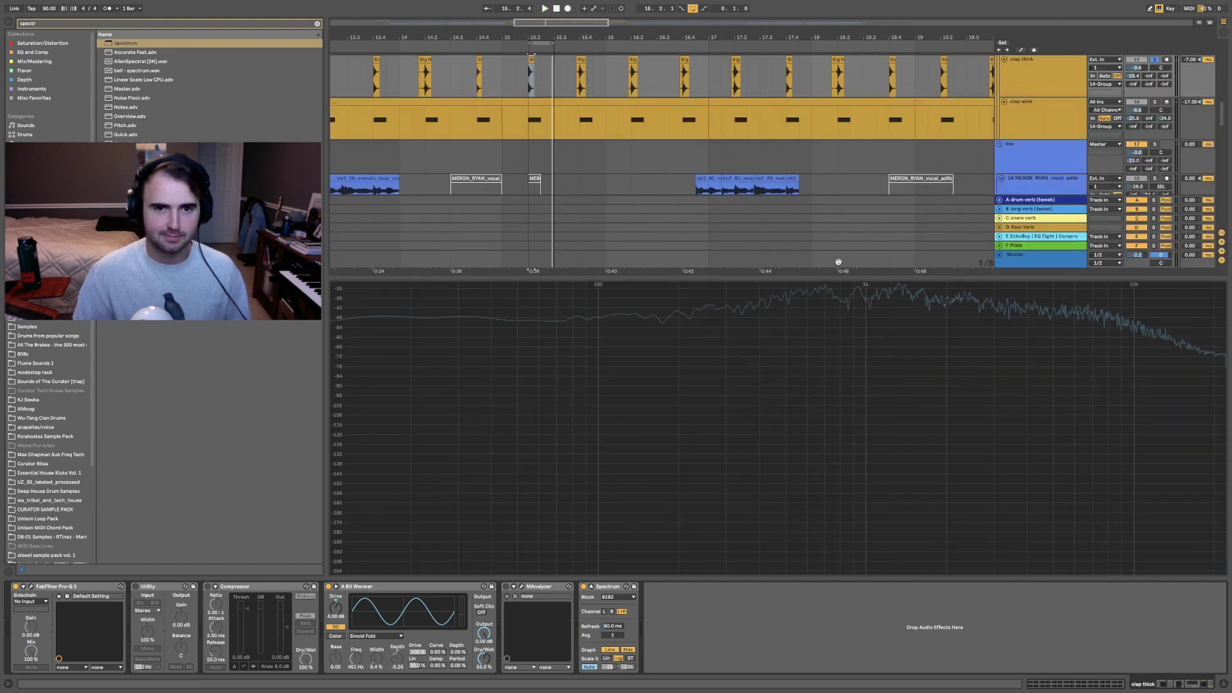
Check the drum clip's sample view, return to the device chain, and collapse the enlarged Spectrum.
{"action": "scroll", "coordinate": [532, 122], "scroll_direction": "up", "scroll_amount": 3}
{"action": "double_click", "coordinate": [532, 110]}
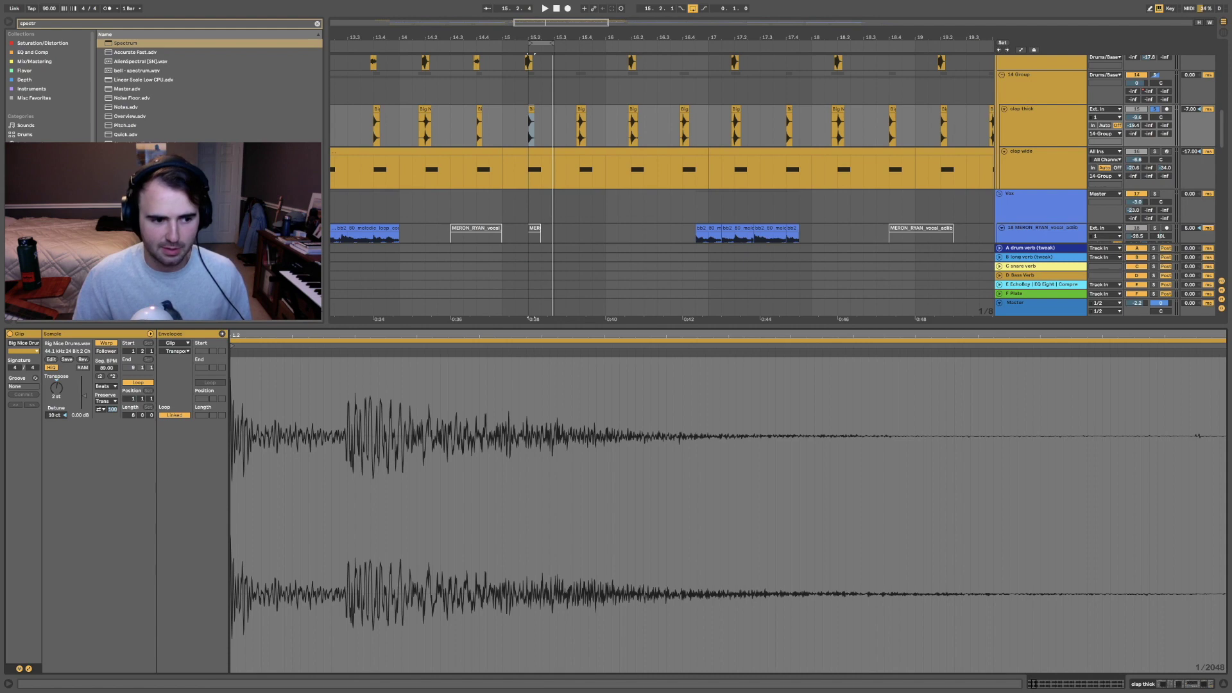
{"action": "key", "text": "shift+Tab"}
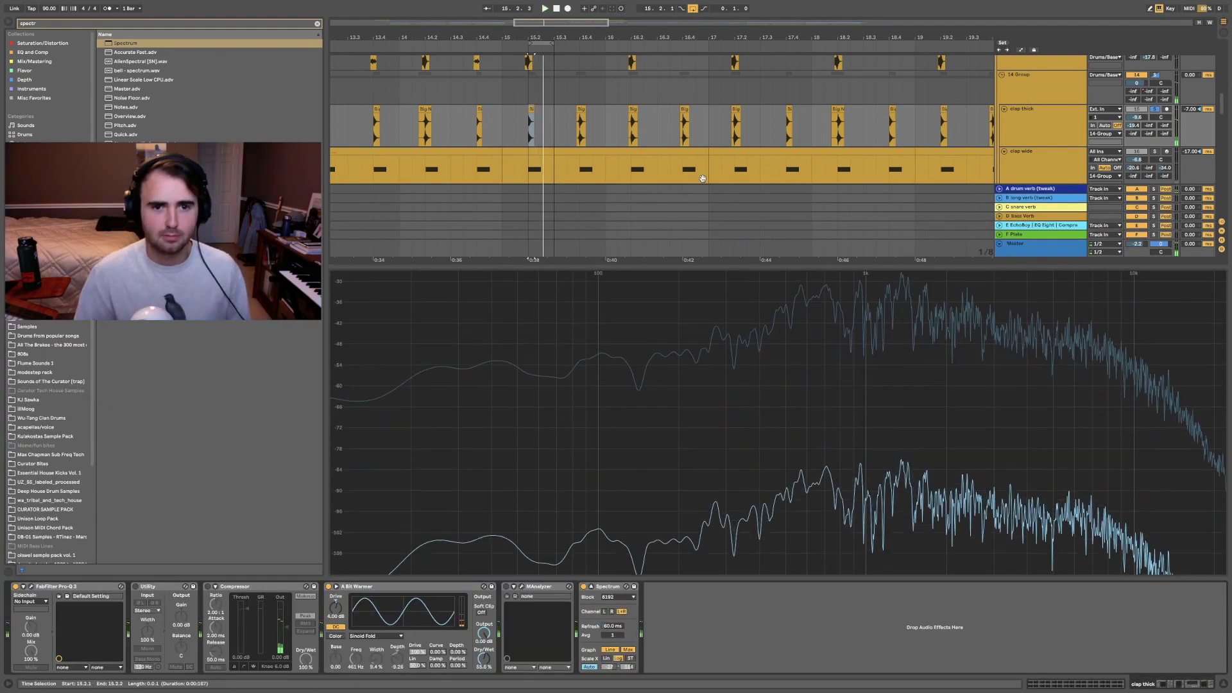
{"action": "double_click", "coordinate": [828, 280]}
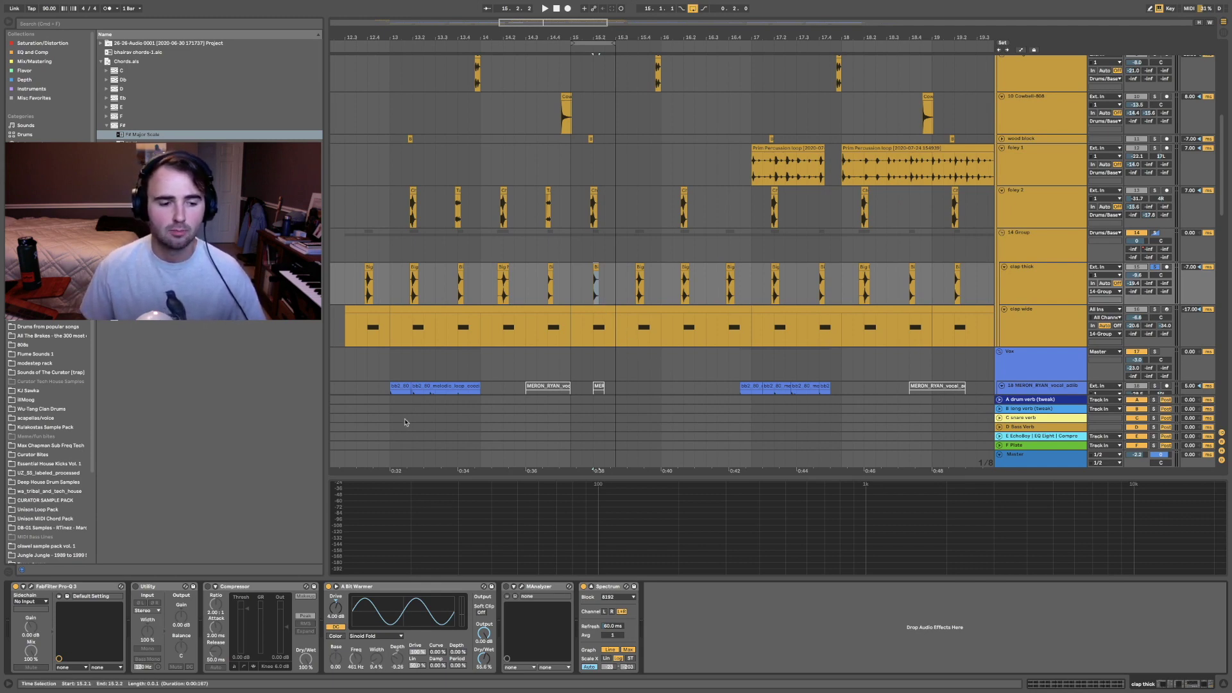
Collapse the enlarged Spectrum display so the Big Nice Drums.wav clip details show below the arrangement.
{"action": "double_click", "coordinate": [597, 269]}
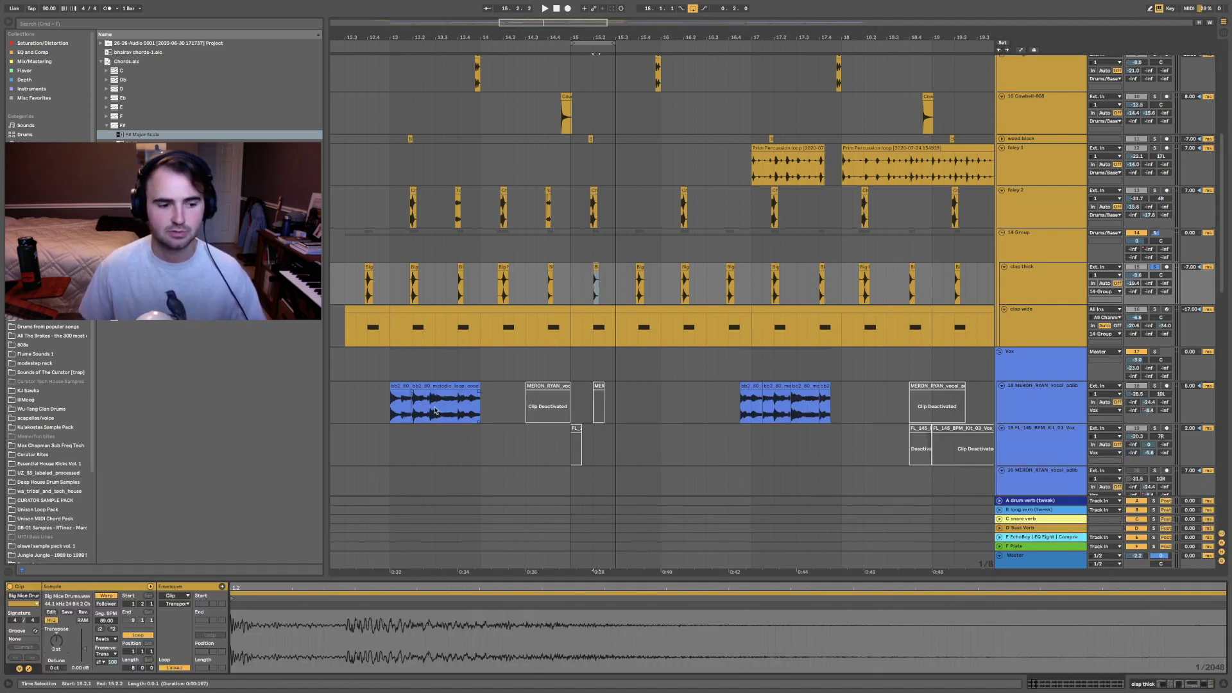
Show the Big Nice Drums clip's waveform in a taller detail view.
{"action": "left_click", "coordinate": [932, 244]}
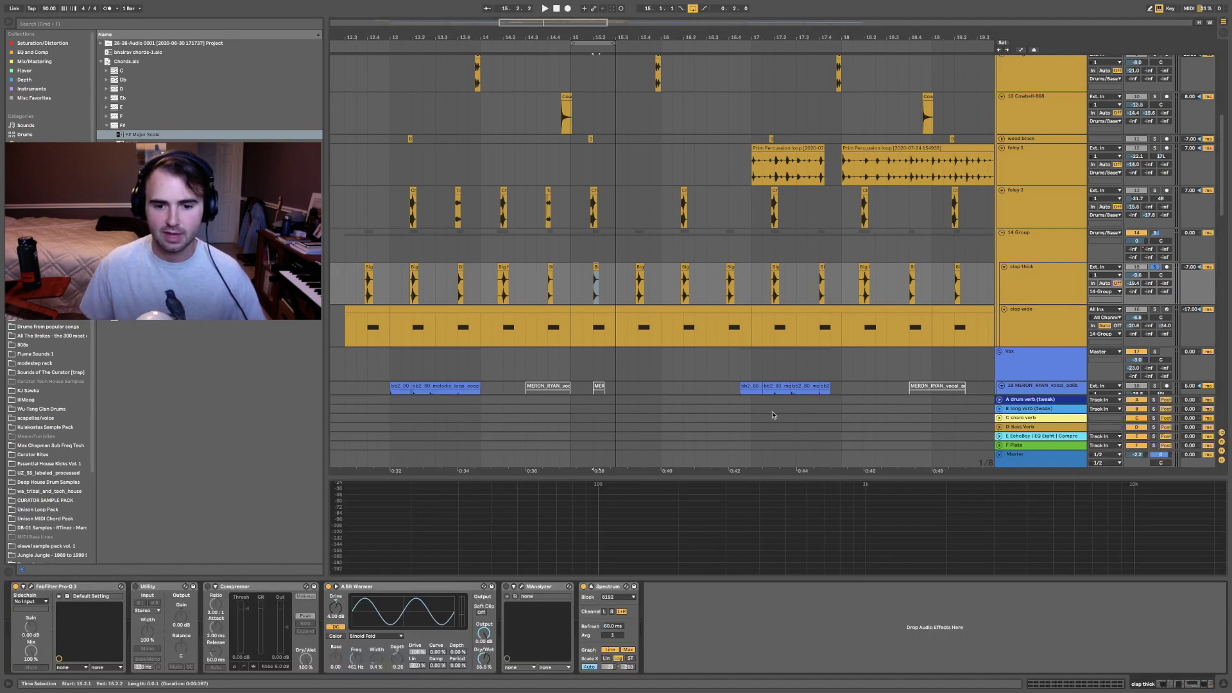
{"action": "left_click_drag", "start_coordinate": [154, 579], "coordinate": [154, 457]}
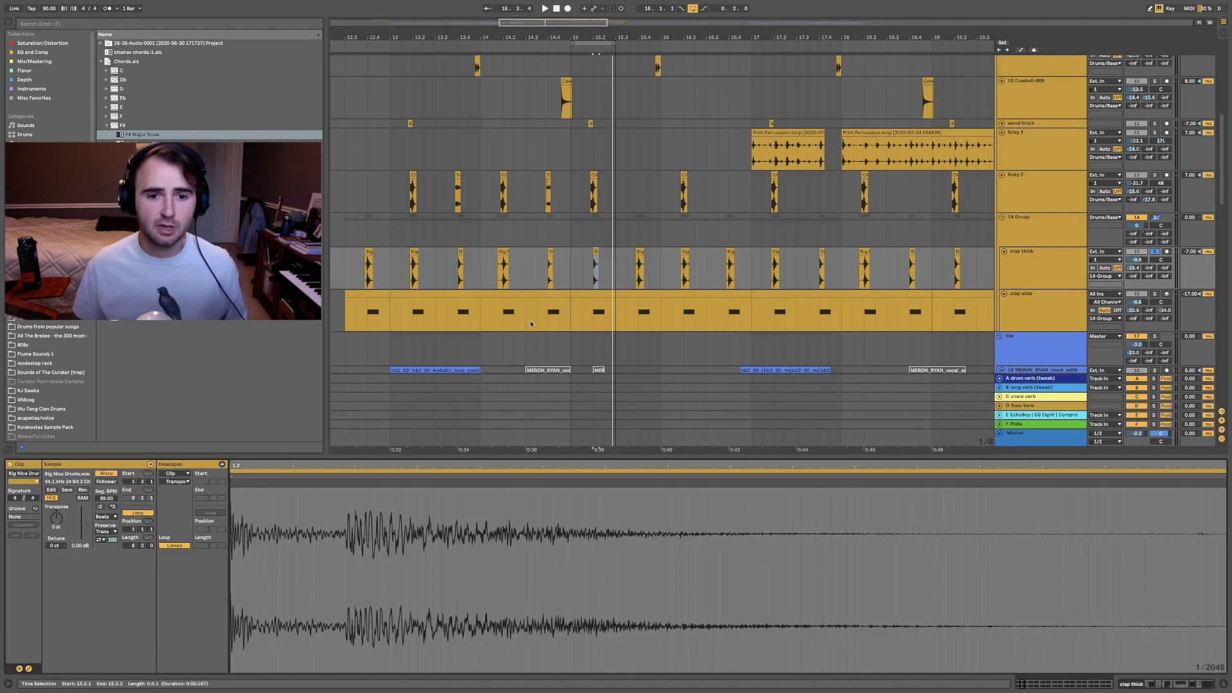
{"action": "left_click", "coordinate": [597, 254]}
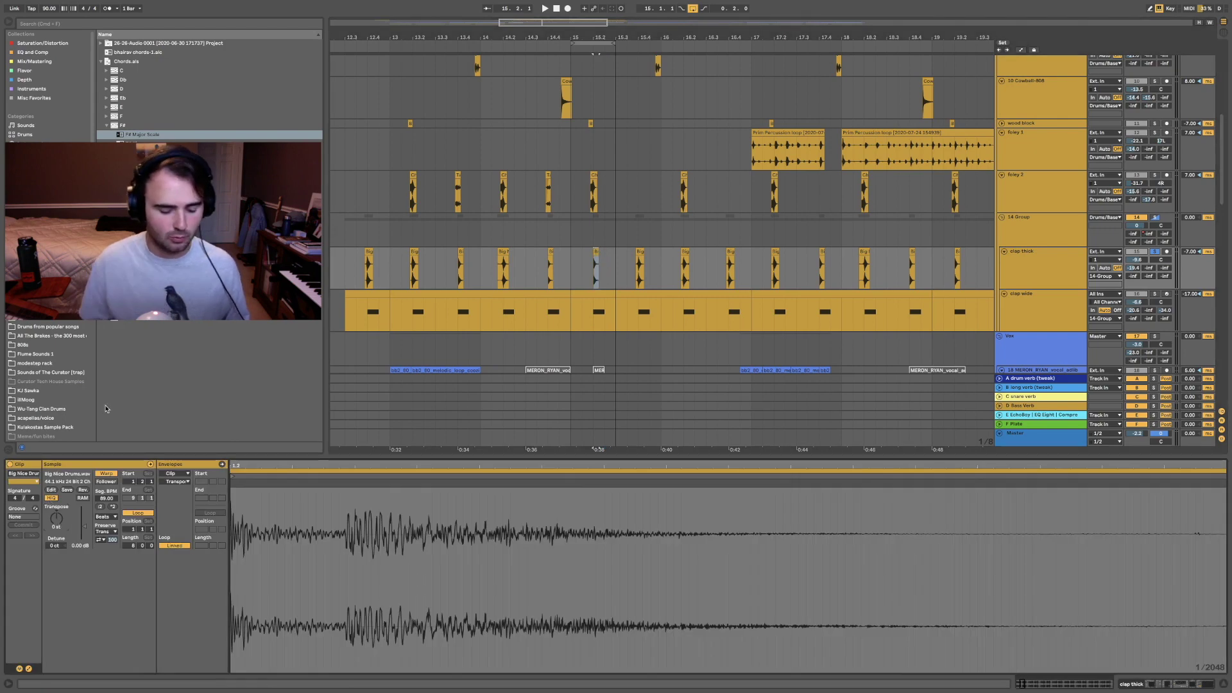
Play the session and select a short range on the clap thick track's Big Nice Drums clip.
{"action": "key", "text": "space"}
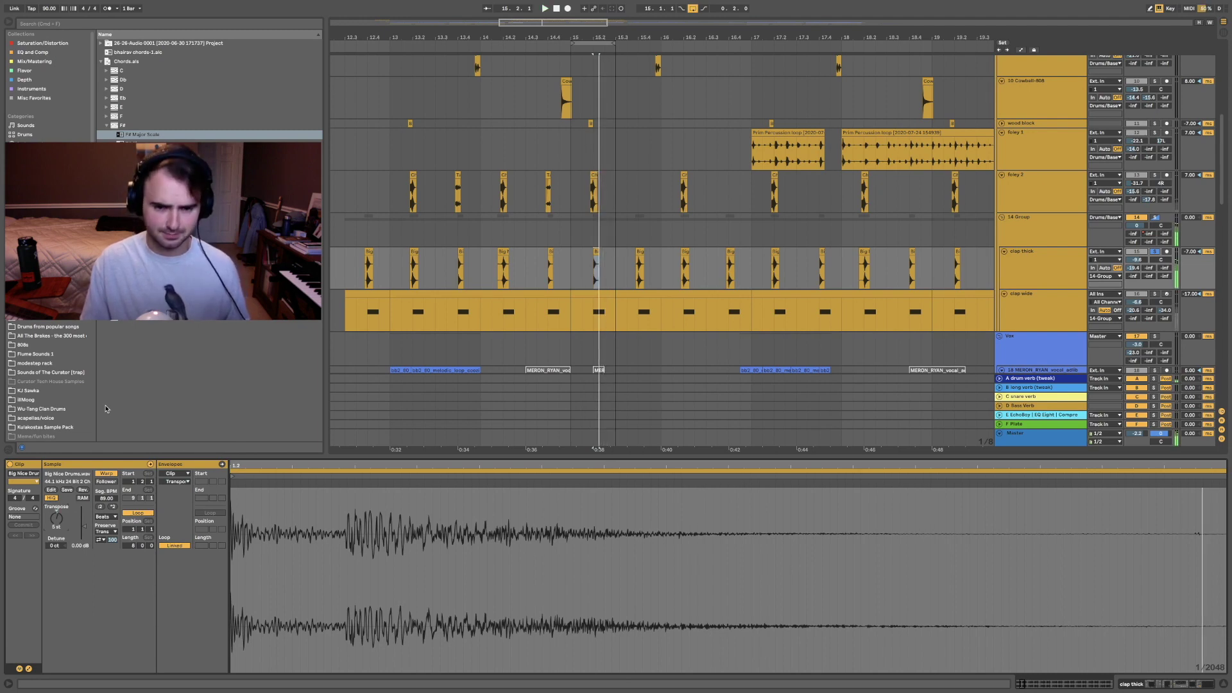
{"action": "left_click", "coordinate": [592, 270]}
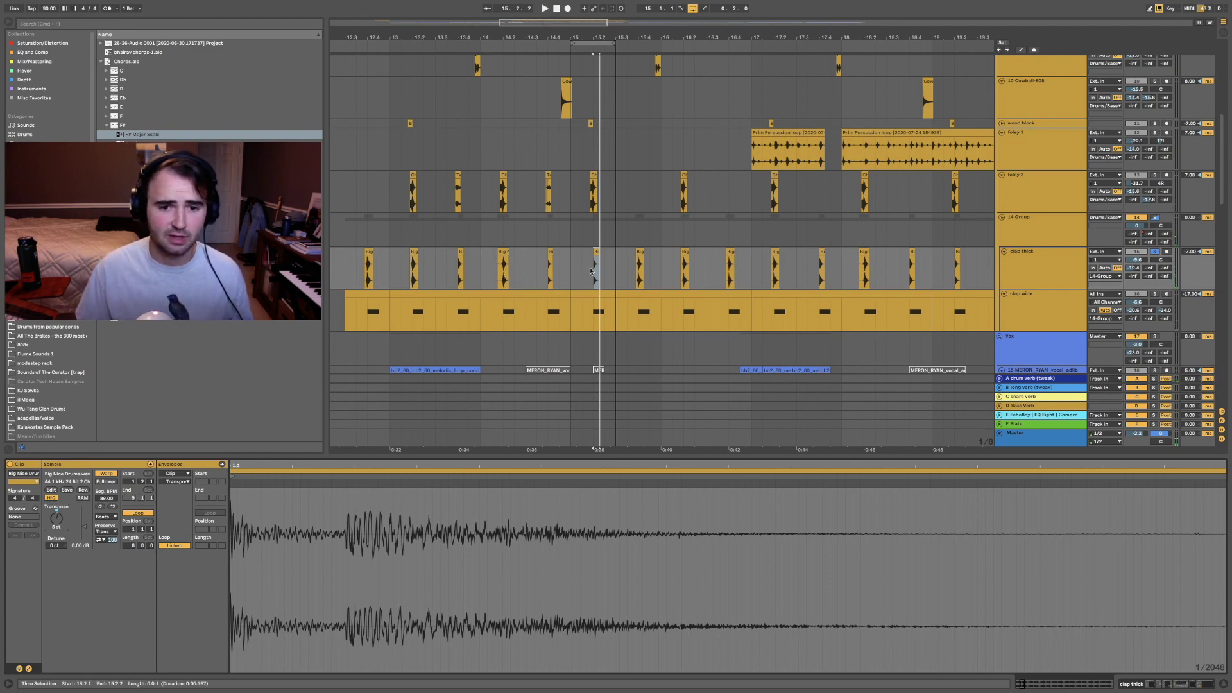
{"action": "left_click_drag", "start_coordinate": [593, 270], "coordinate": [617, 274]}
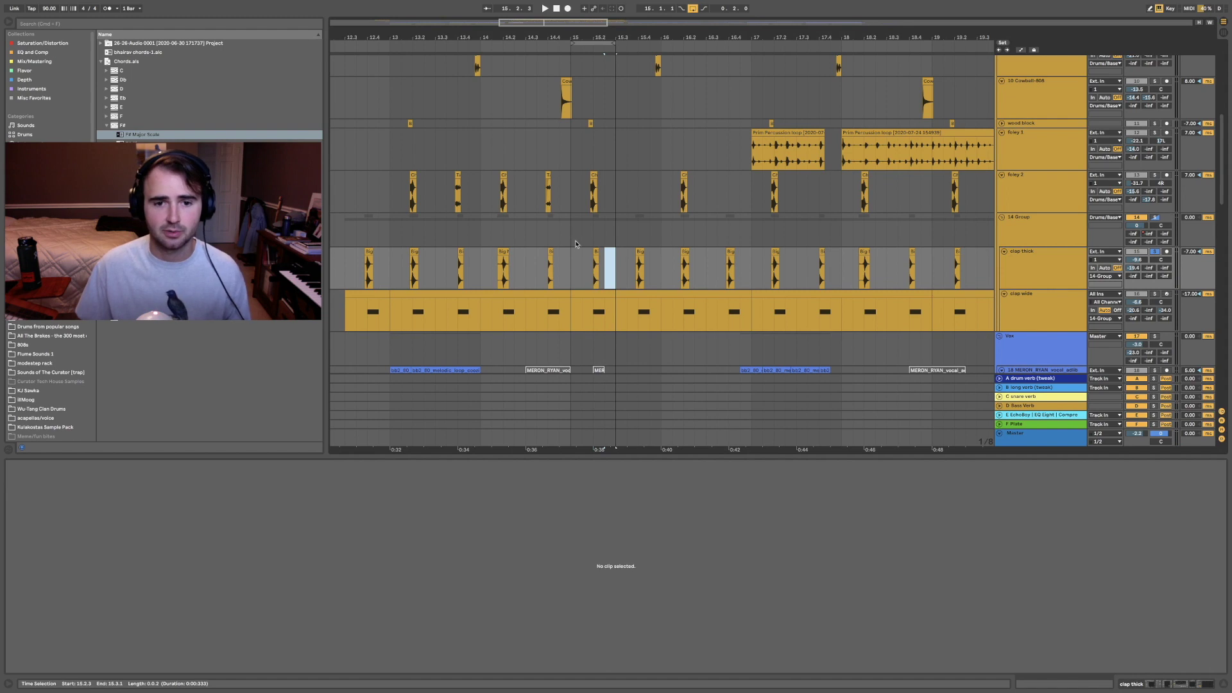
{"action": "left_click", "coordinate": [597, 252]}
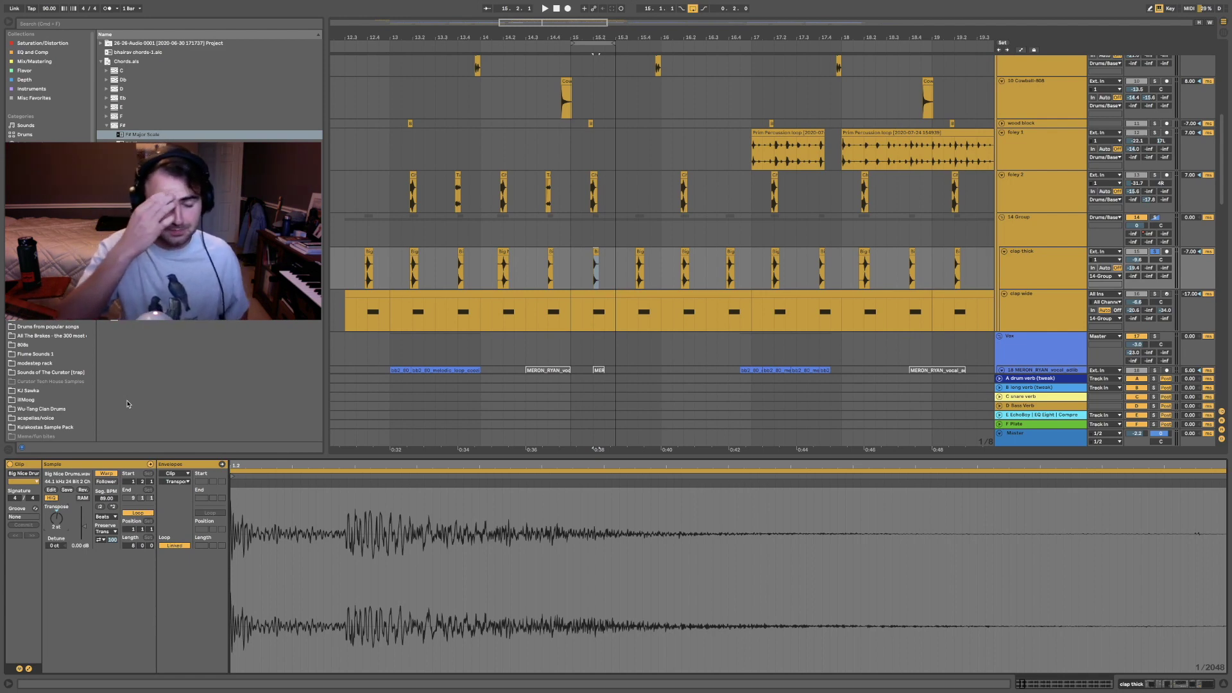
Select the 15.1 to 15.3 range across tracks in the arrangement.
{"action": "key", "text": "shift+Tab"}
{"action": "left_click_drag", "start_coordinate": [572, 187], "coordinate": [617, 263]}
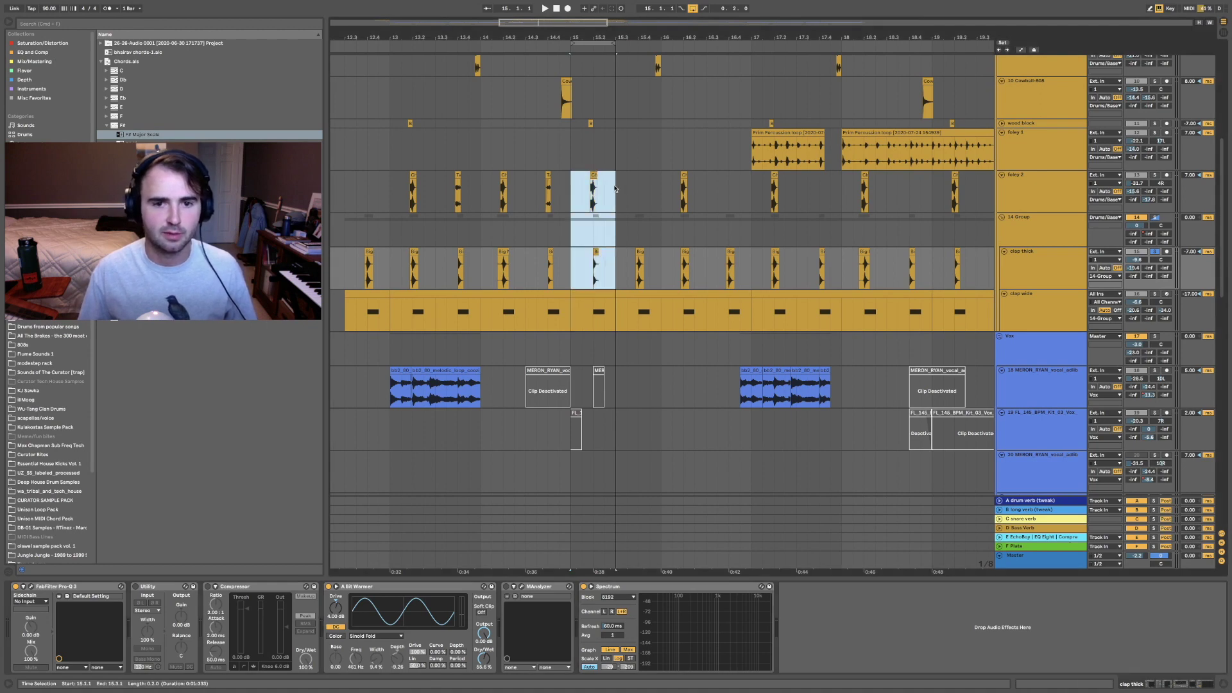
{"action": "left_click_drag", "start_coordinate": [618, 193], "coordinate": [570, 272]}
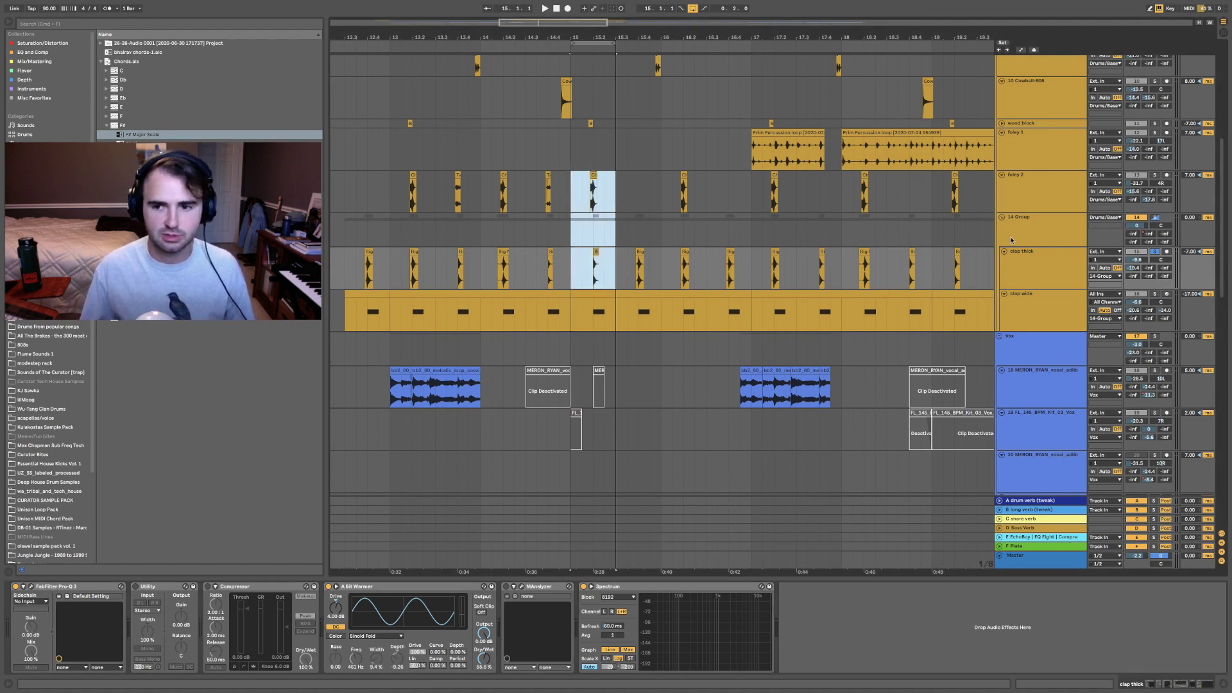
Search the browser for 'frequency' and load Frequency Shifter onto the clap thick track.
{"action": "key", "text": "super+f"}
{"action": "left_click", "coordinate": [164, 26]}
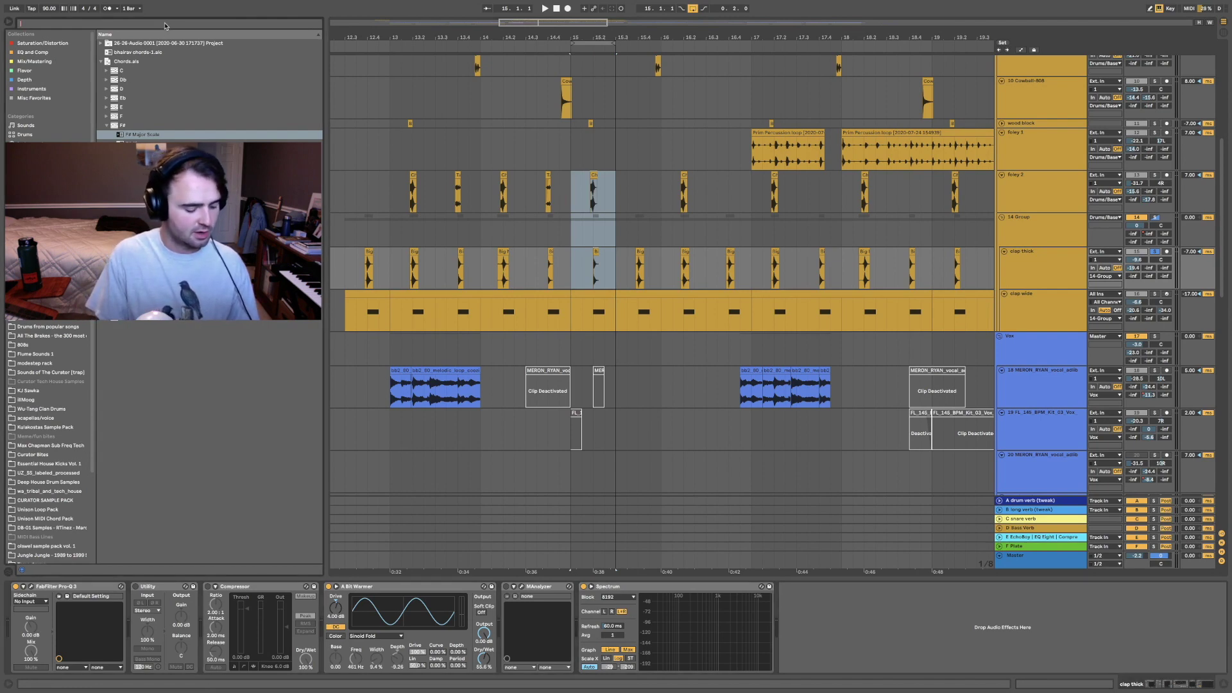
{"action": "type", "text": "frequency"}
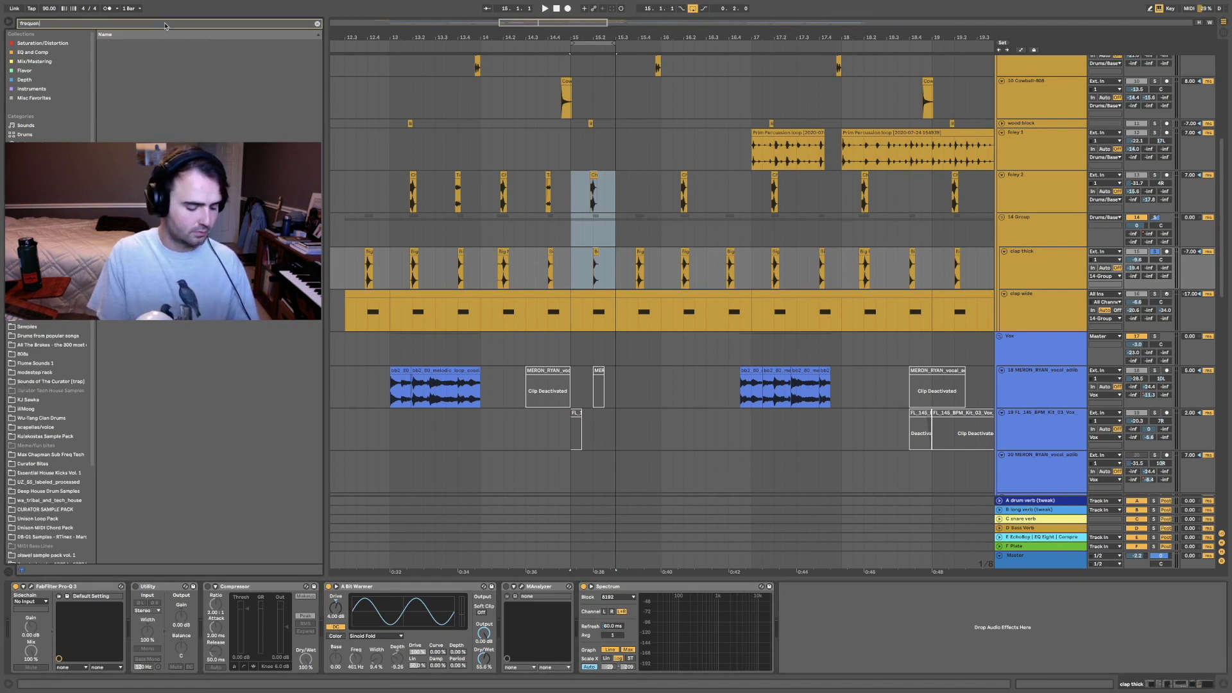
{"action": "key", "text": "Down"}
{"action": "key", "text": "Return"}
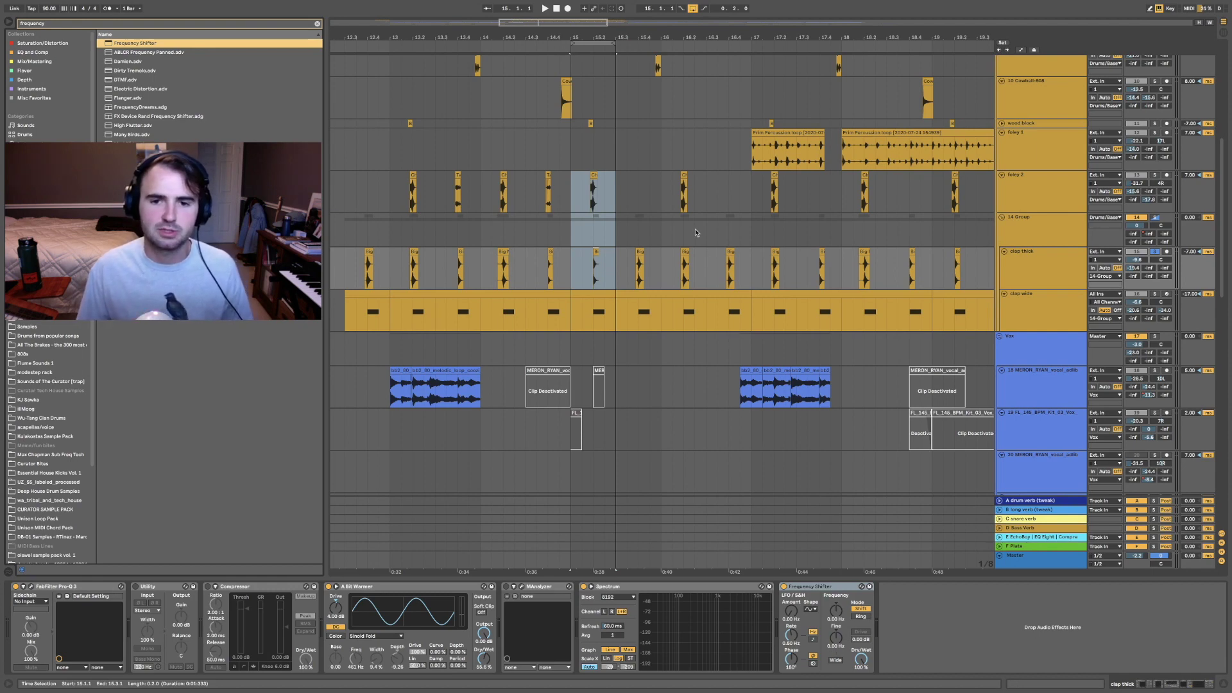
{"action": "left_click", "coordinate": [842, 586]}
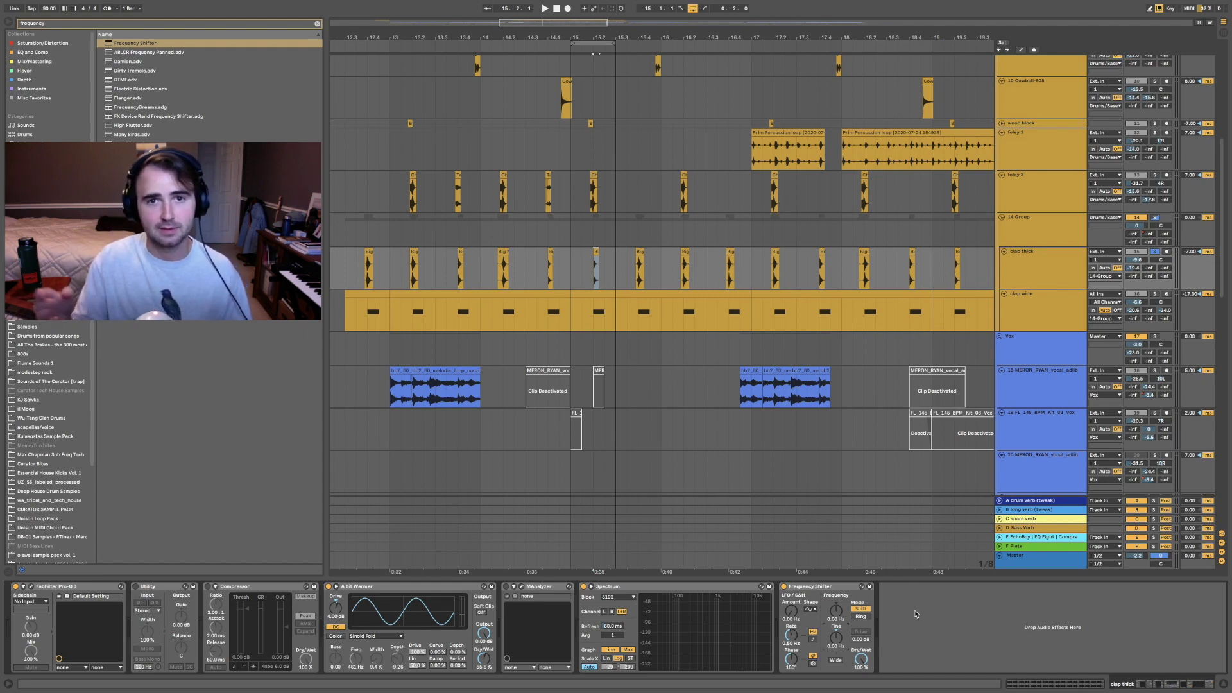
{"action": "scroll", "coordinate": [820, 476], "scroll_direction": "up", "scroll_amount": 1}
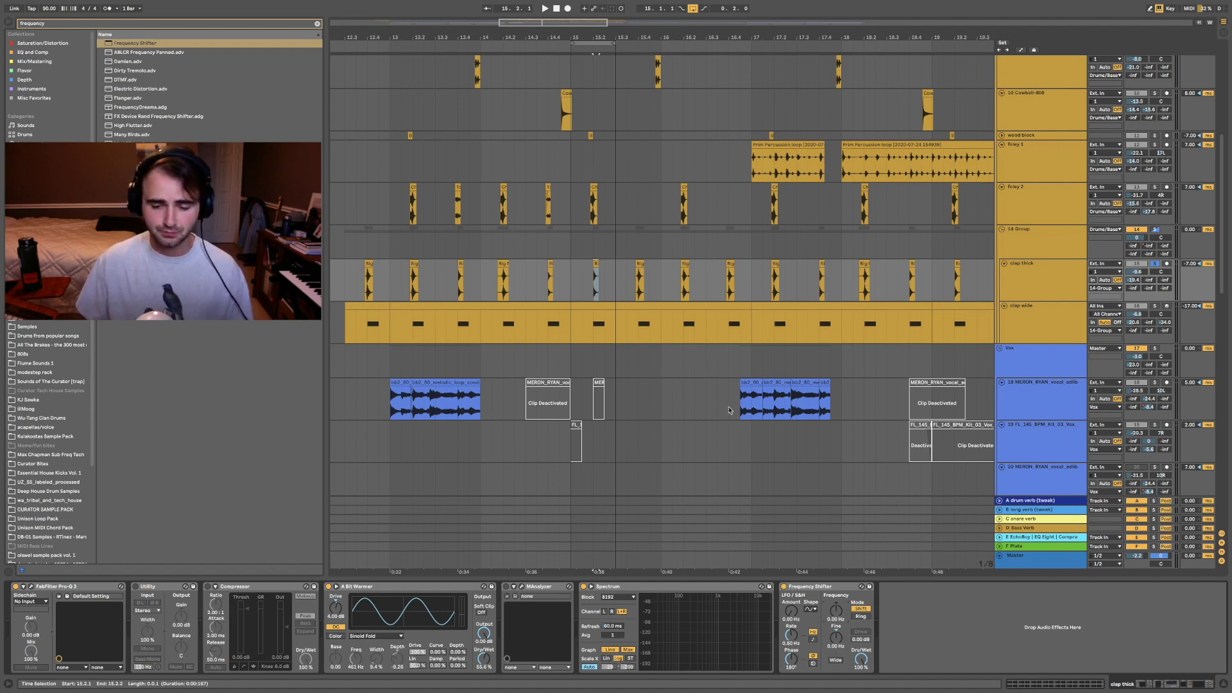
{"action": "left_click", "coordinate": [762, 585]}
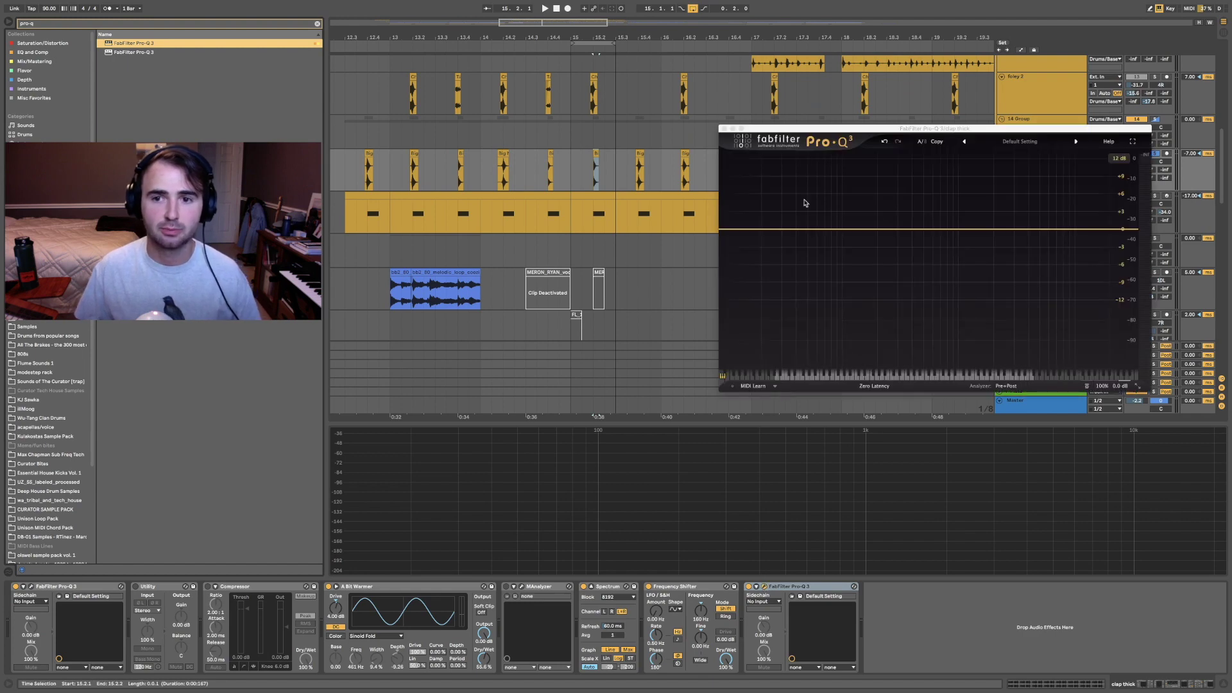
Move the Pro-Q 3 window to the right side and make the spectrum panel taller.
{"action": "left_click_drag", "start_coordinate": [828, 131], "coordinate": [772, 155]}
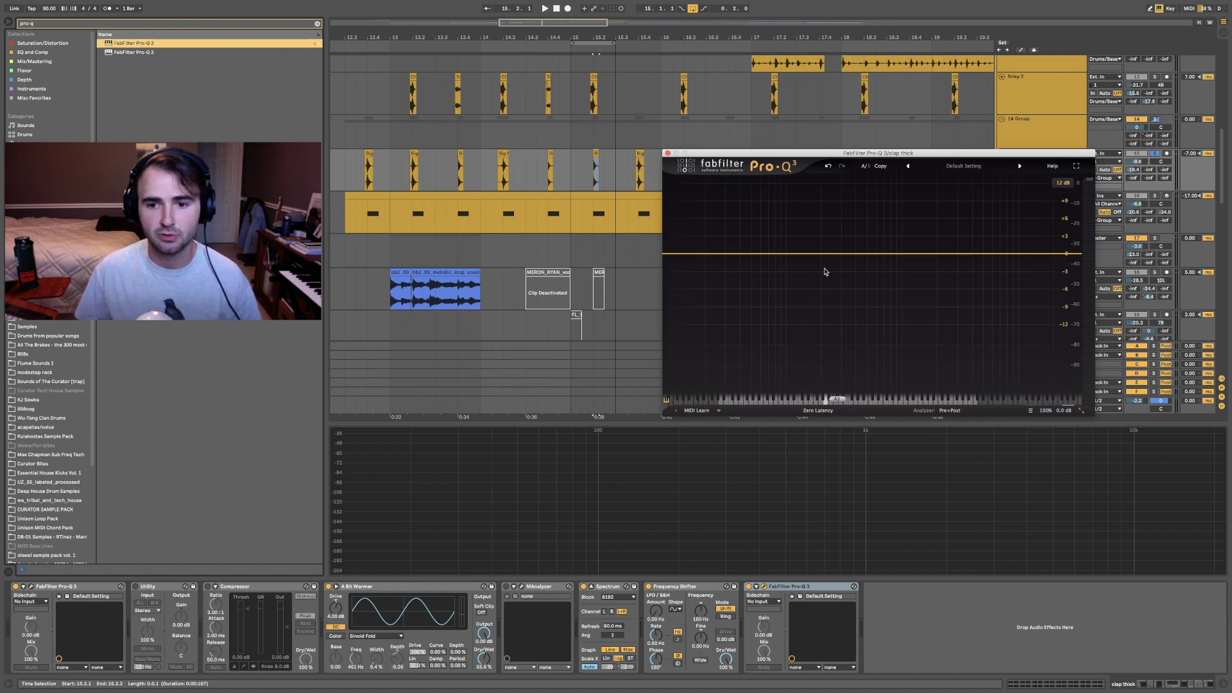
{"action": "left_click_drag", "start_coordinate": [857, 154], "coordinate": [195, 119]}
{"action": "left_click_drag", "start_coordinate": [915, 423], "coordinate": [915, 410]}
{"action": "left_click_drag", "start_coordinate": [315, 121], "coordinate": [395, 119]}
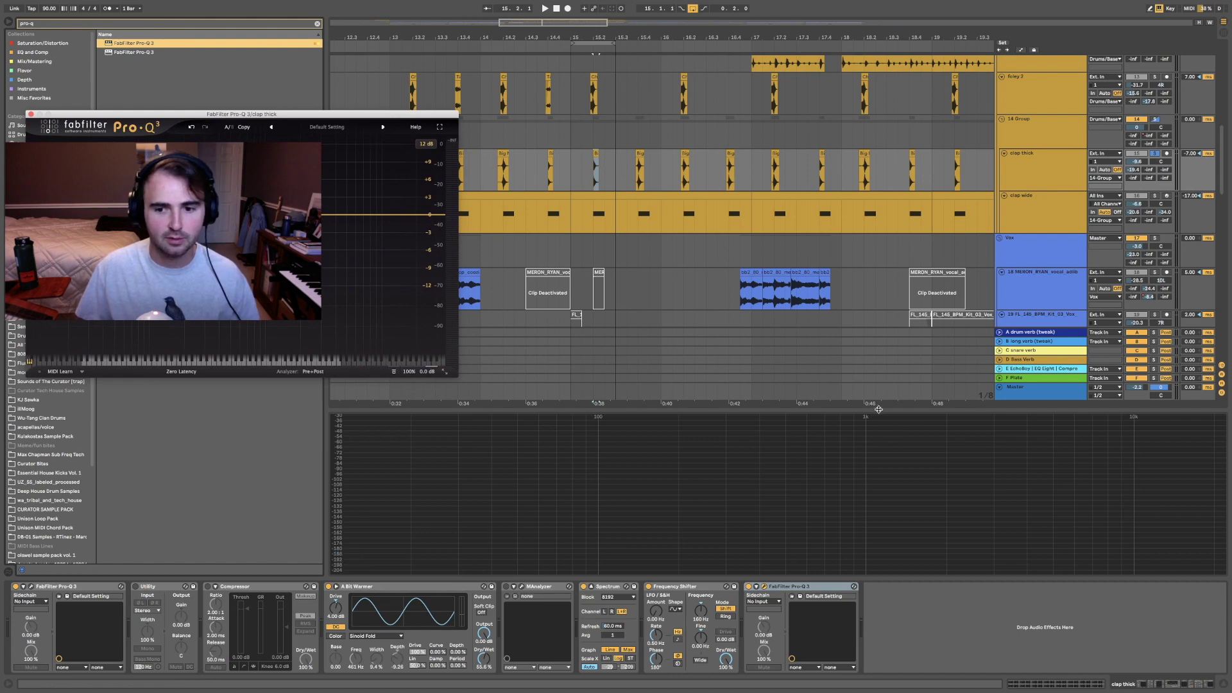
{"action": "left_click_drag", "start_coordinate": [879, 409], "coordinate": [882, 388]}
{"action": "left_click_drag", "start_coordinate": [417, 116], "coordinate": [397, 104]}
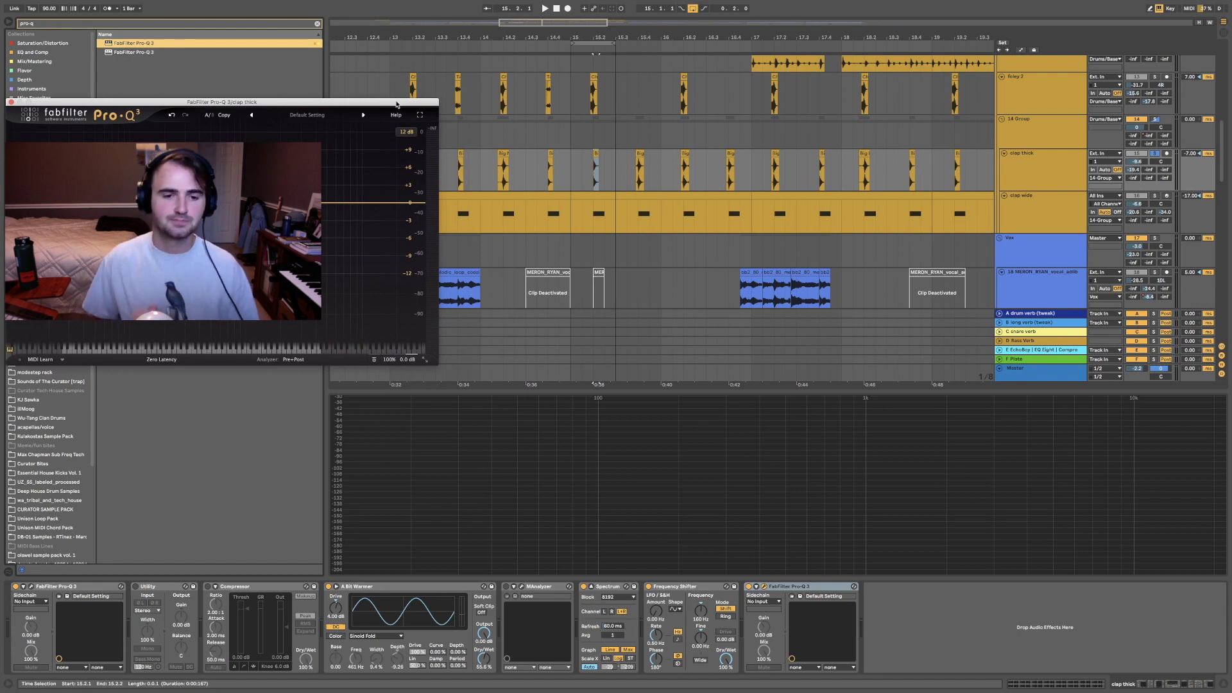
{"action": "left_click_drag", "start_coordinate": [397, 104], "coordinate": [1169, 107]}
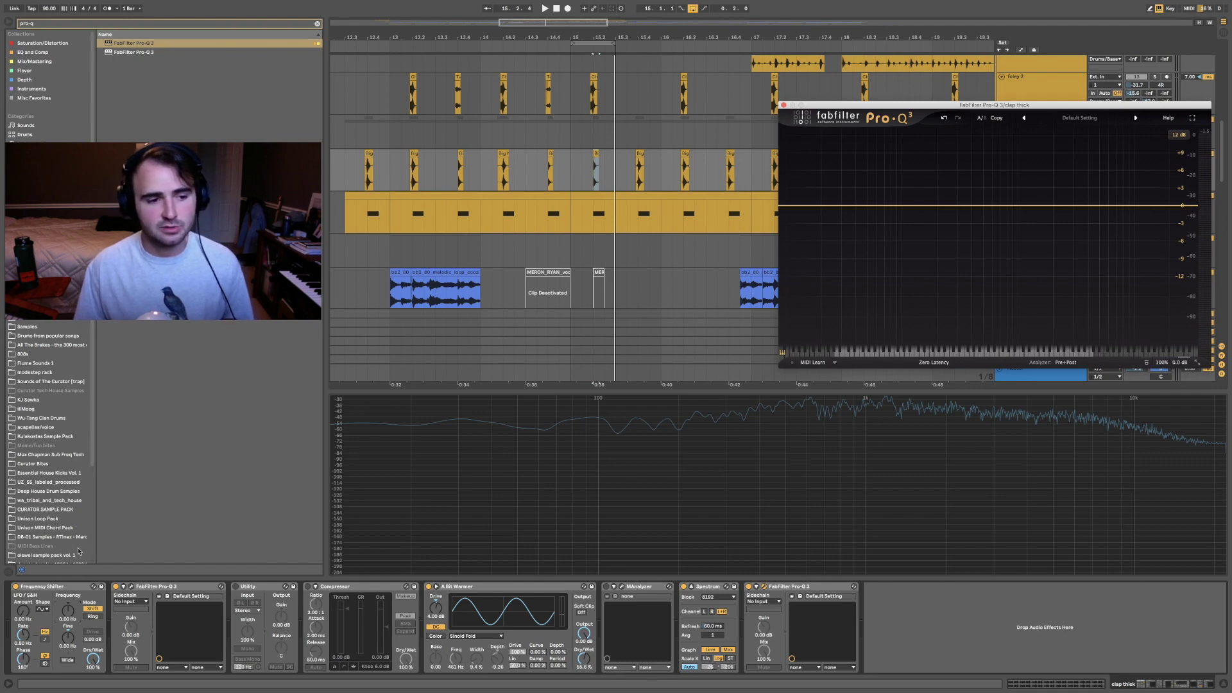
Put the insert point back at 15.2.3, raise the Pro-Q 3 window, and audition the clap.
{"action": "left_click", "coordinate": [71, 615]}
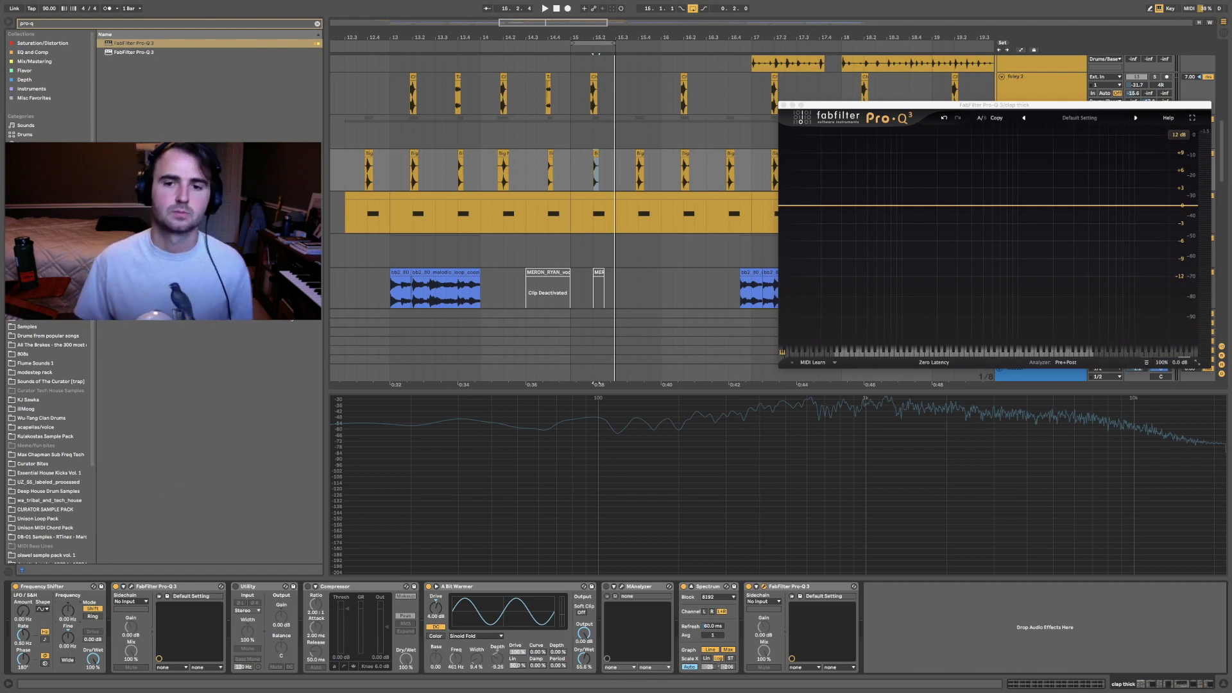
{"action": "left_click", "coordinate": [605, 340]}
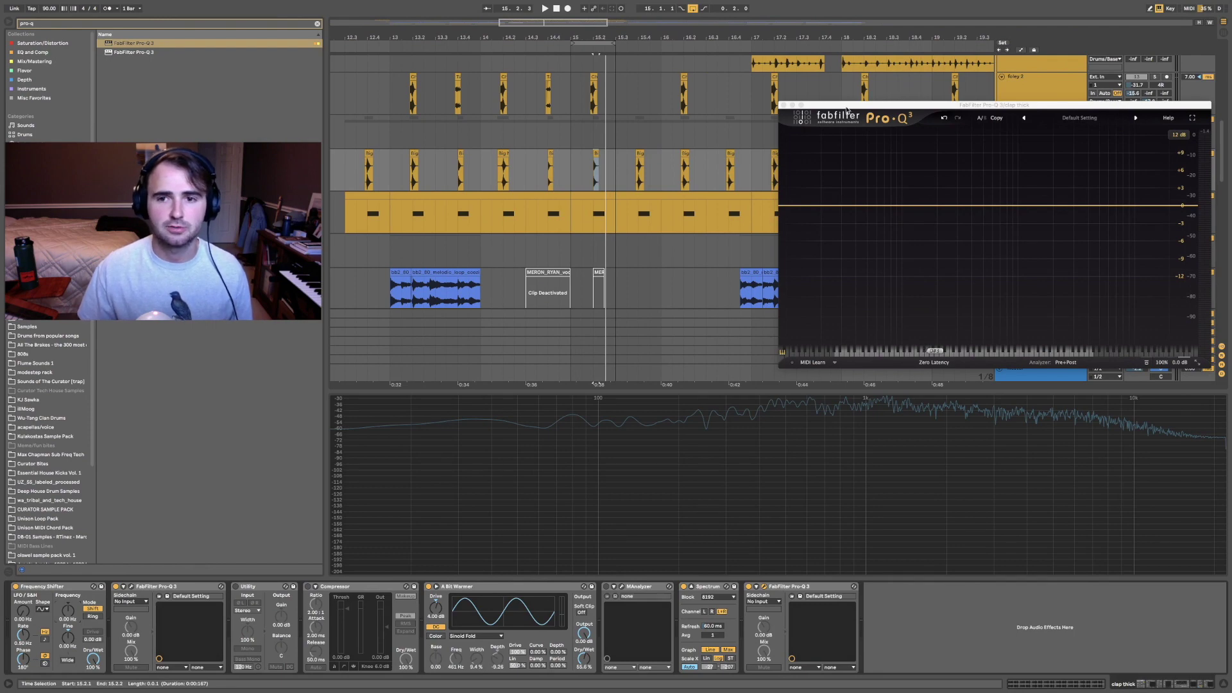
{"action": "left_click_drag", "start_coordinate": [848, 105], "coordinate": [849, 92]}
{"action": "key", "text": "space"}
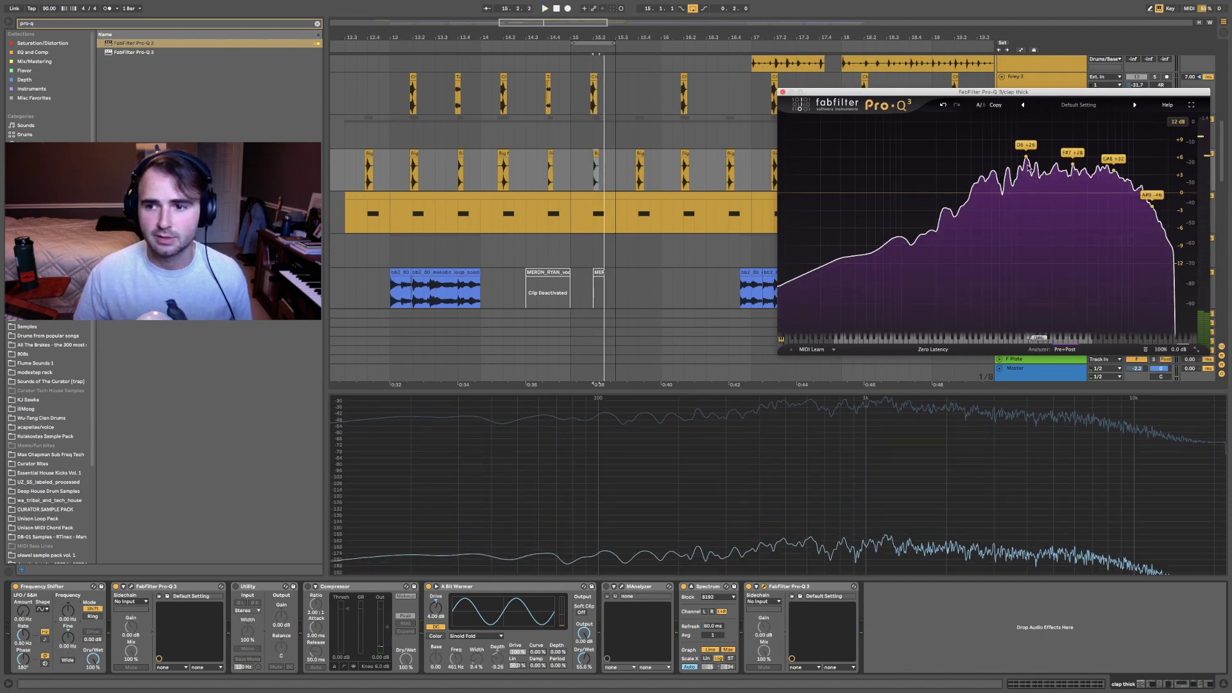
{"action": "key", "text": "space"}
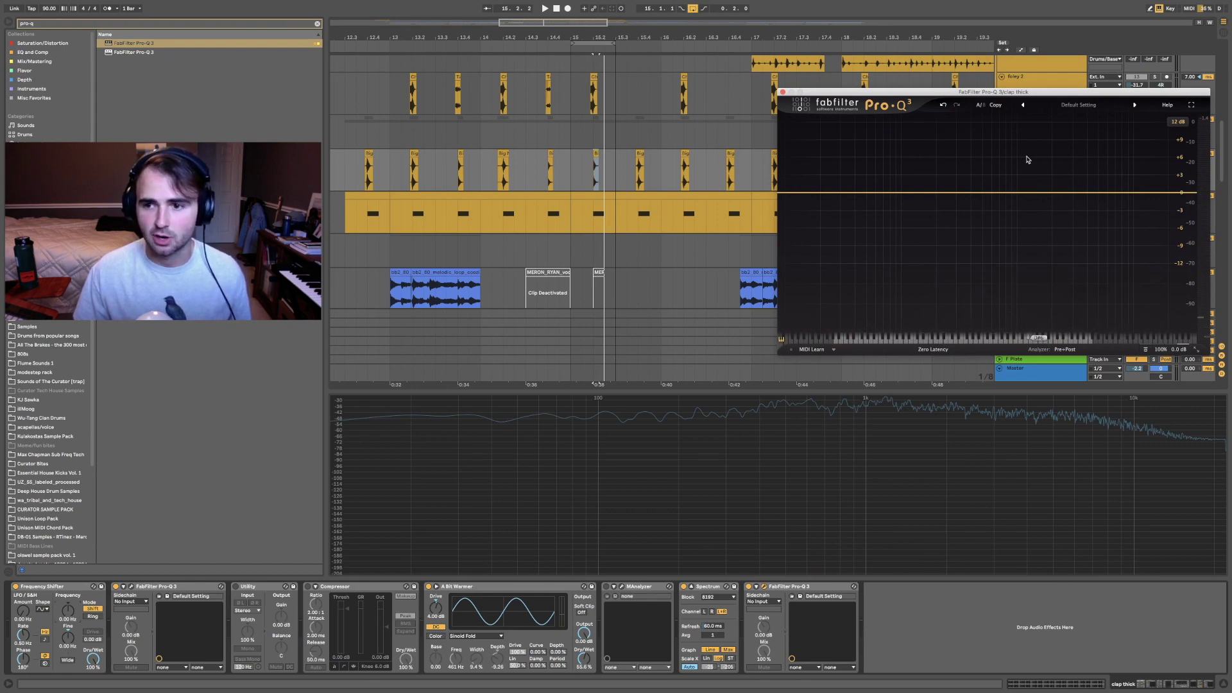
{"action": "key", "text": "space"}
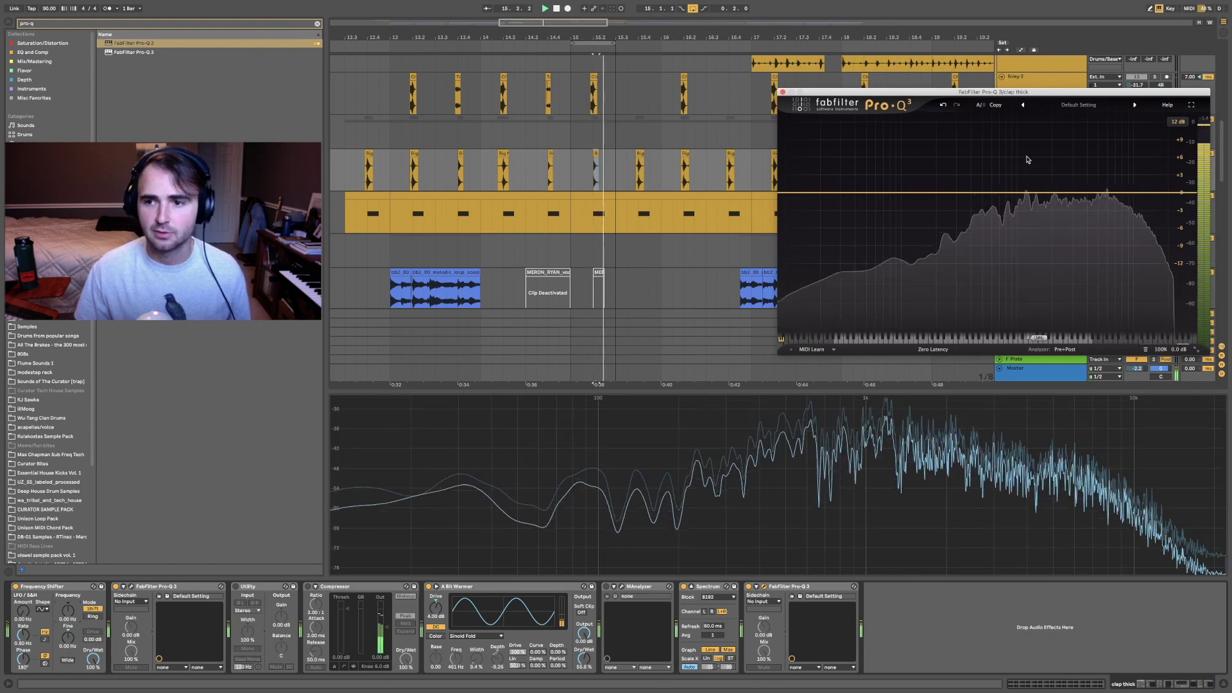
Add a Pro-Q 3 bell band boosting about +5 dB near 1.2 kHz.
{"action": "left_click", "coordinate": [1023, 192]}
{"action": "left_click_drag", "start_coordinate": [1023, 192], "coordinate": [1029, 163]}
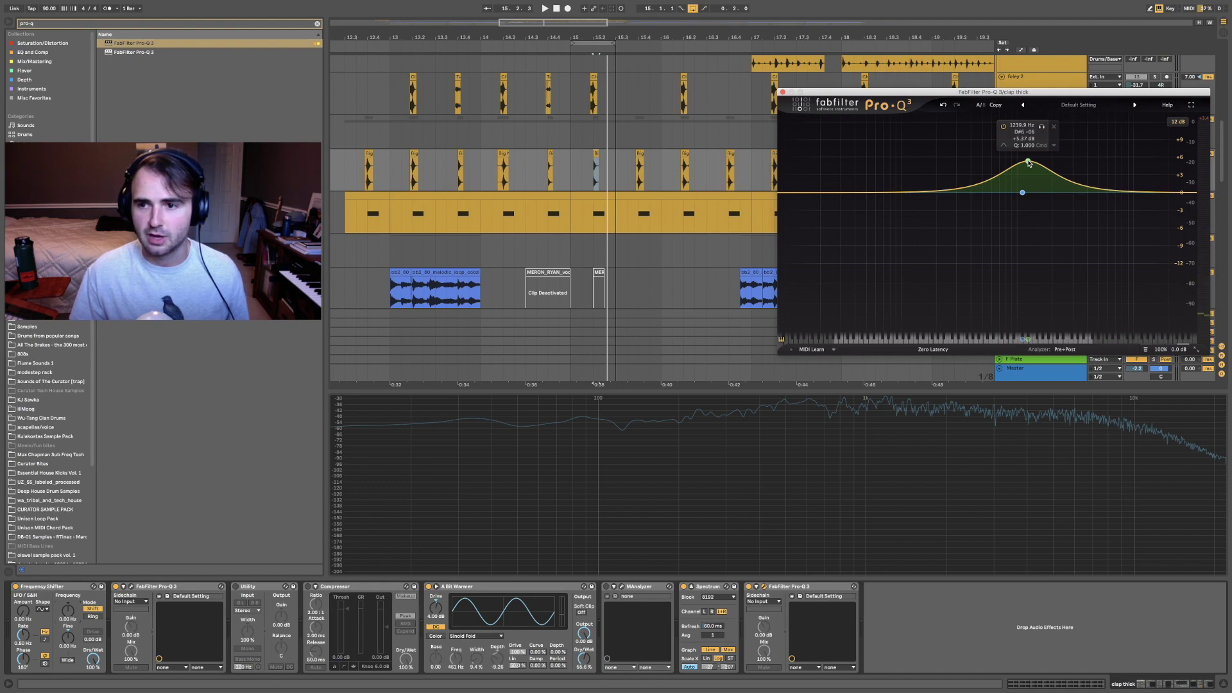
{"action": "key", "text": "super+z"}
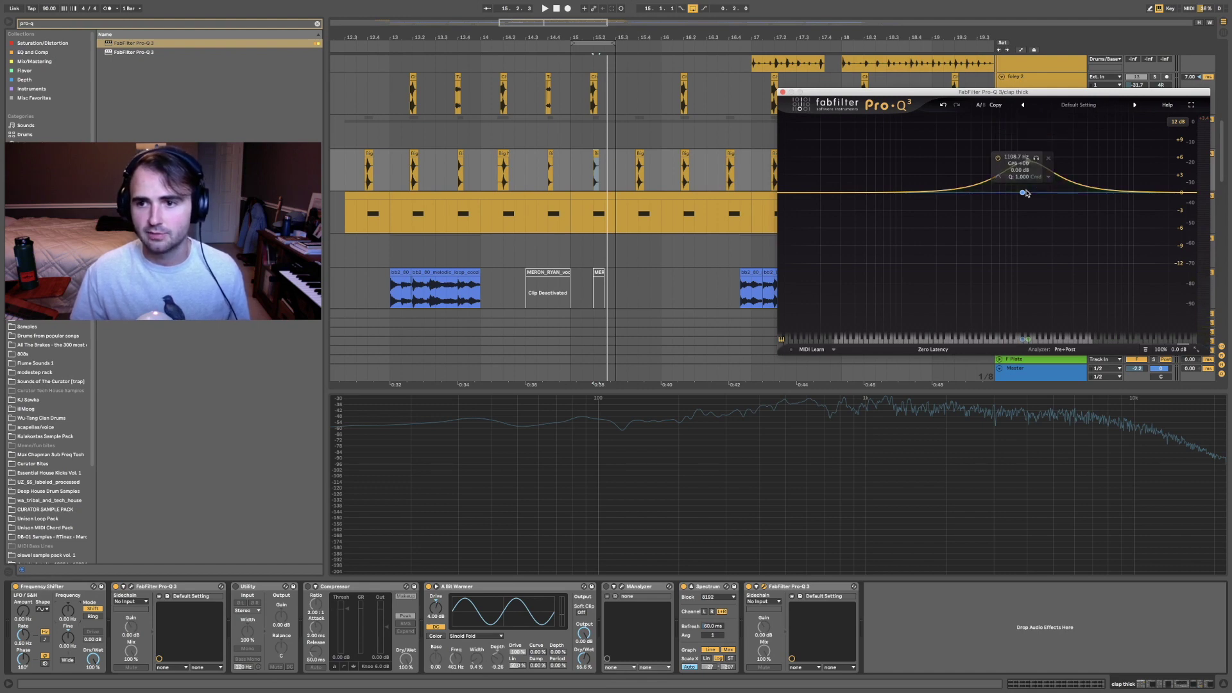
{"action": "left_click_drag", "start_coordinate": [1025, 193], "coordinate": [1027, 171]}
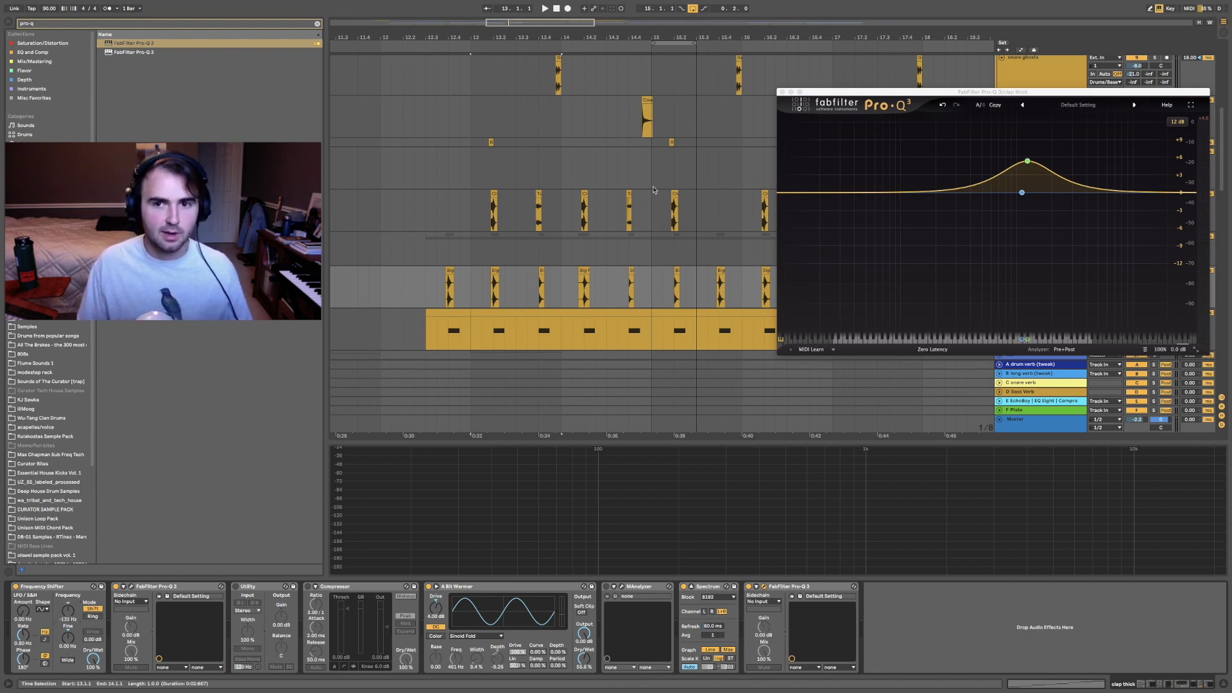
Solo the clap thick track and start playing it.
{"action": "left_click_drag", "start_coordinate": [851, 93], "coordinate": [867, 342]}
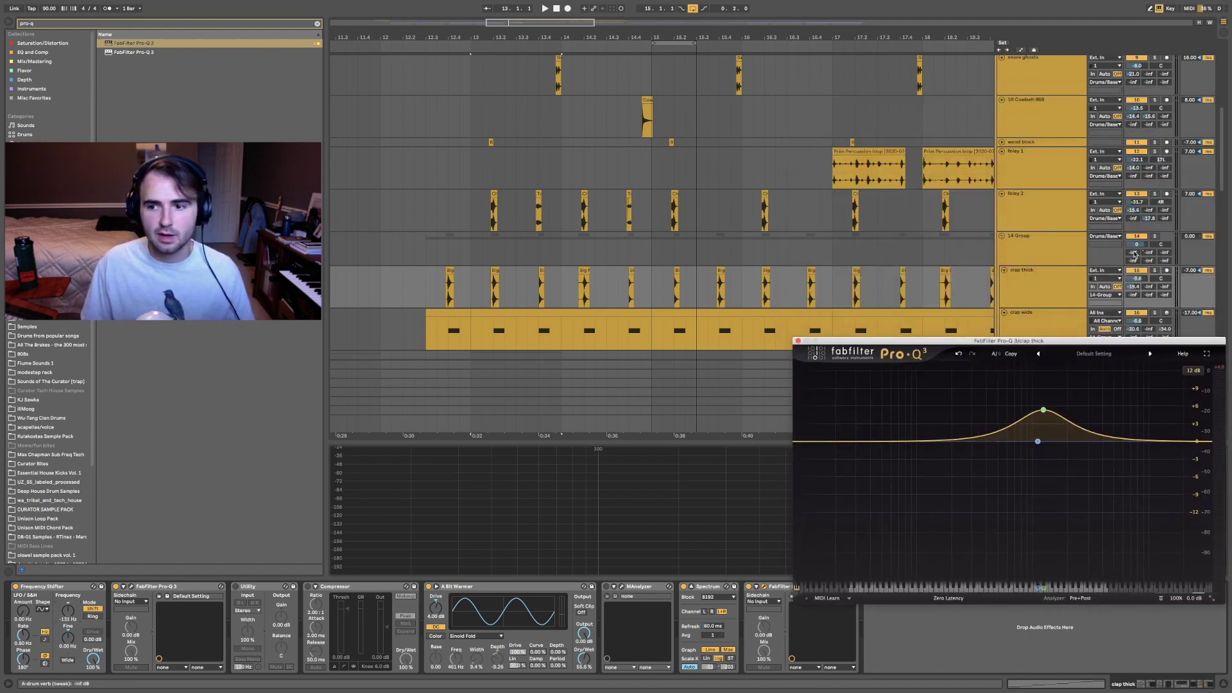
{"action": "left_click", "coordinate": [1155, 270]}
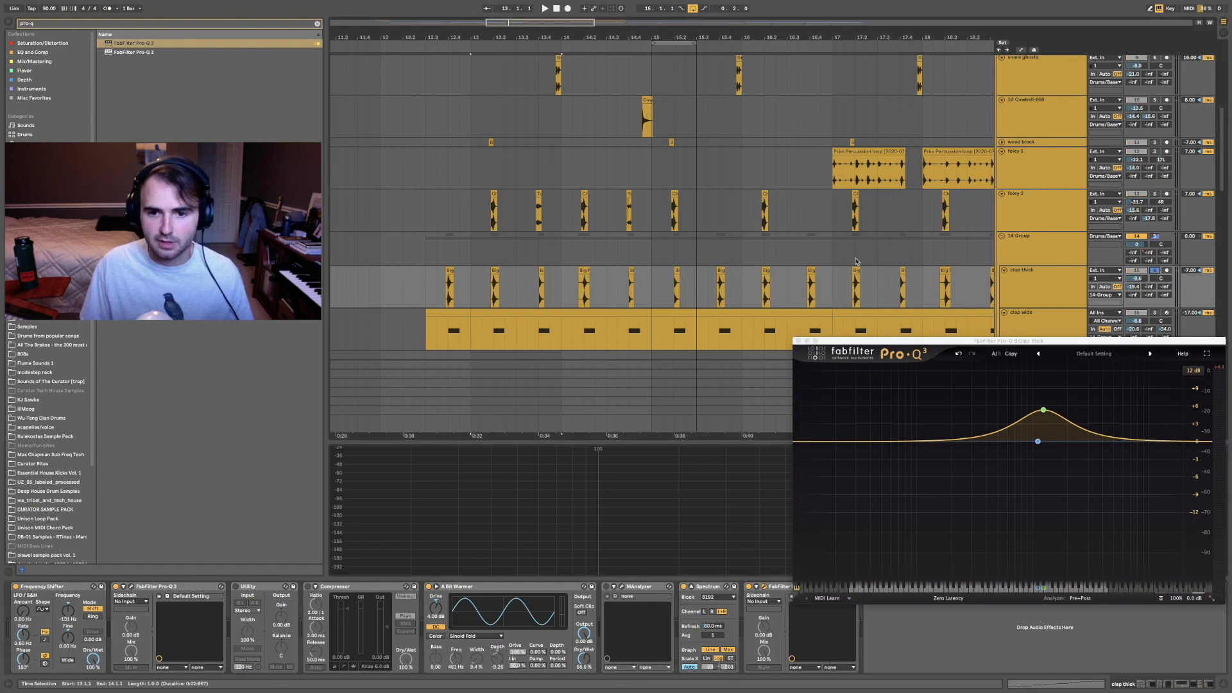
{"action": "left_click_drag", "start_coordinate": [890, 347], "coordinate": [899, 236]}
{"action": "key", "text": "space"}
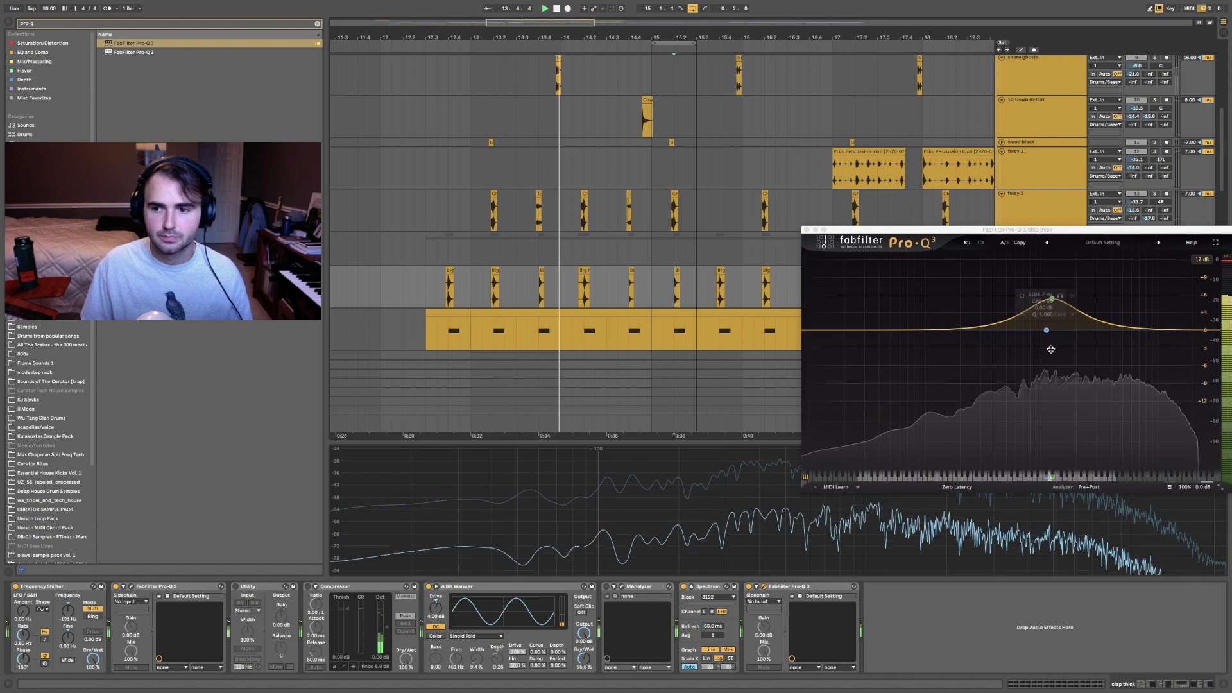
Shift the Pro-Q 3 window to uncover the clap tracks while listening, then close it.
{"action": "left_click_drag", "start_coordinate": [1020, 230], "coordinate": [986, 214]}
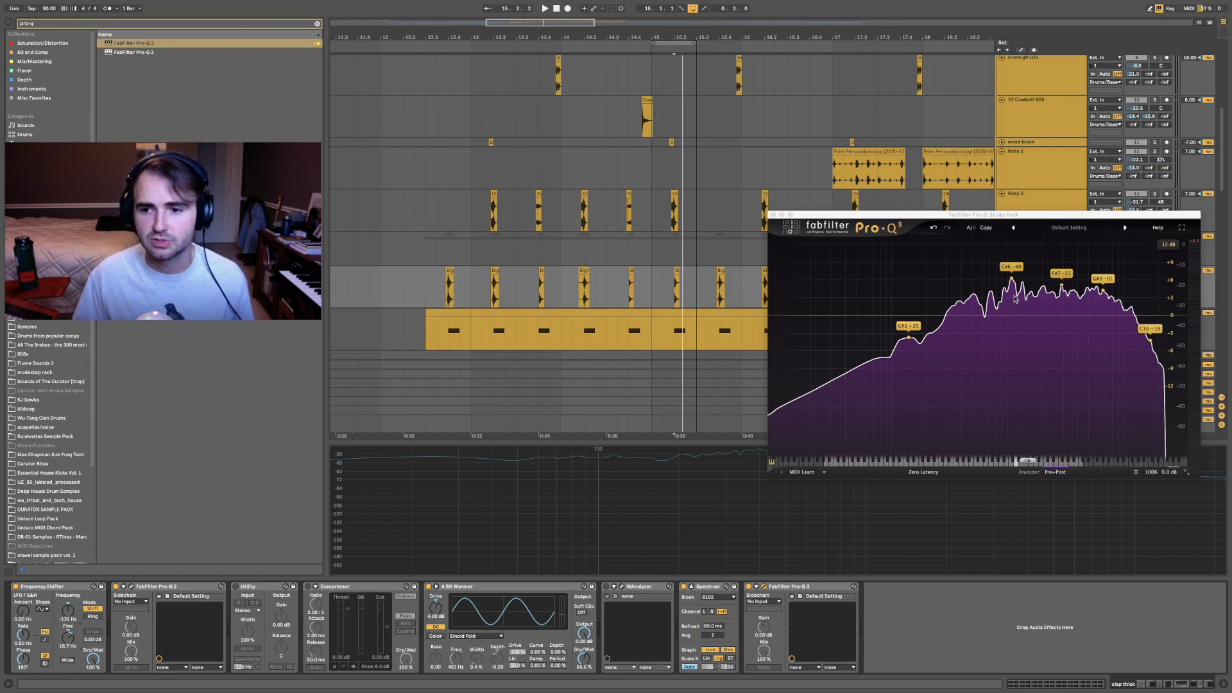
{"action": "left_click_drag", "start_coordinate": [866, 219], "coordinate": [913, 108]}
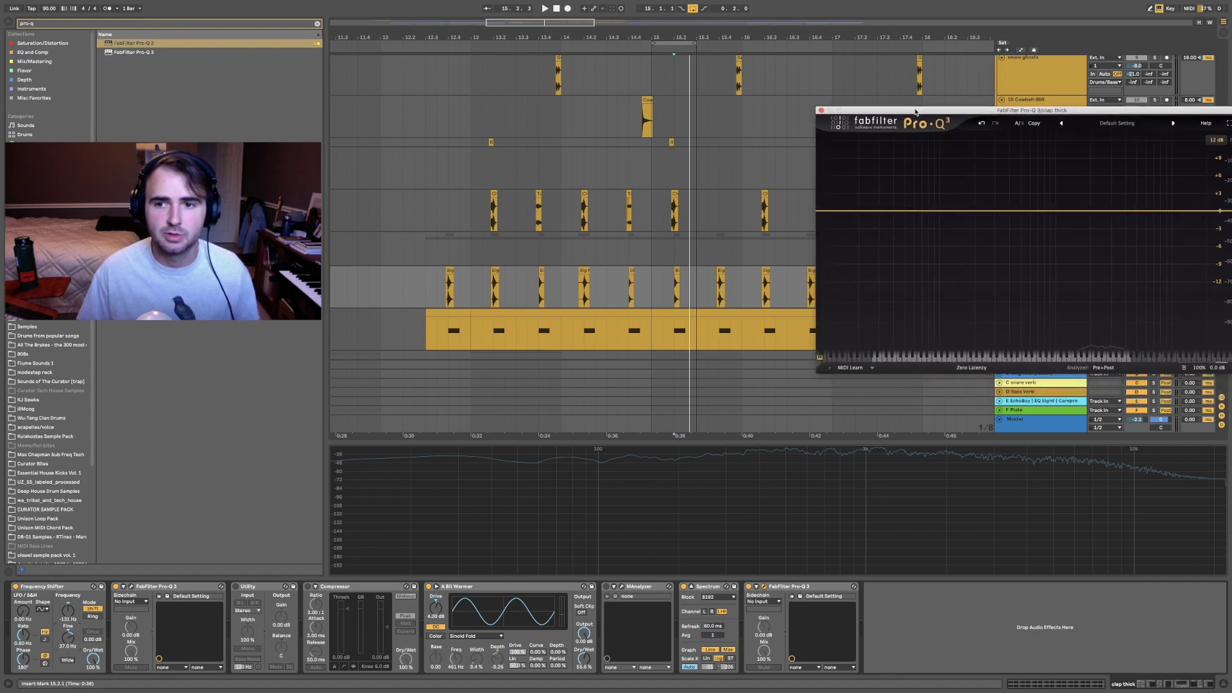
{"action": "left_click", "coordinate": [819, 113]}
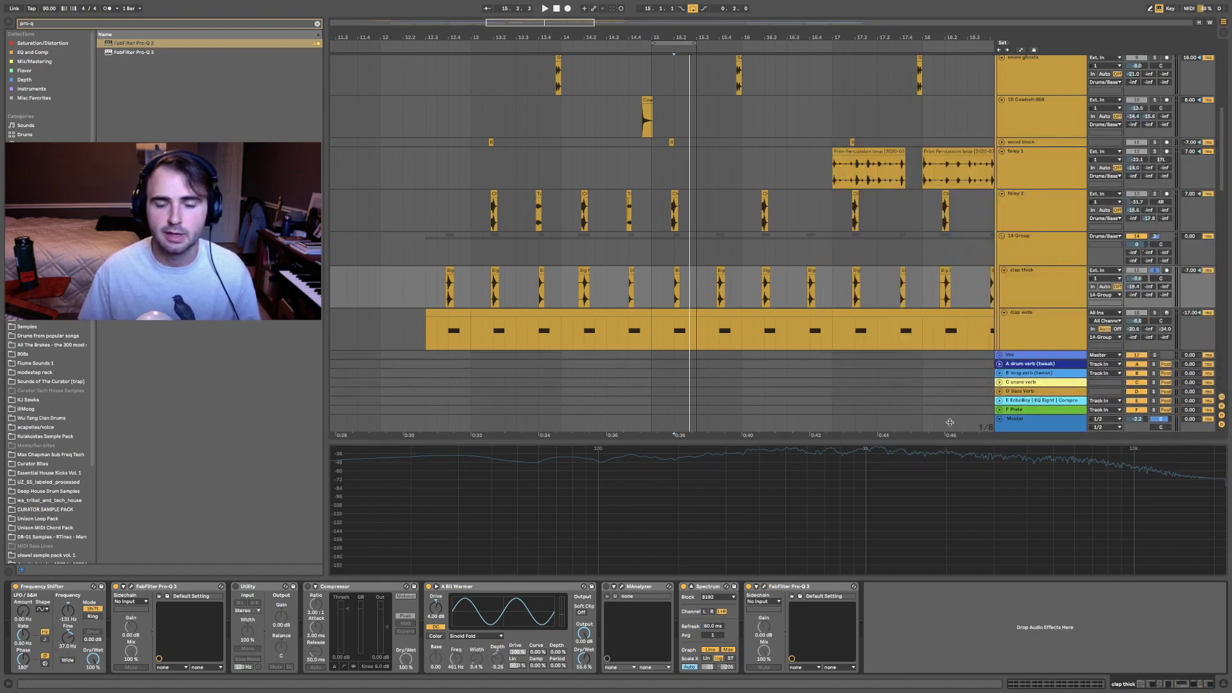
Make the spectrum display much taller, toggle Solo on clap thick, and play to watch the spectrum.
{"action": "left_click_drag", "start_coordinate": [950, 443], "coordinate": [923, 214]}
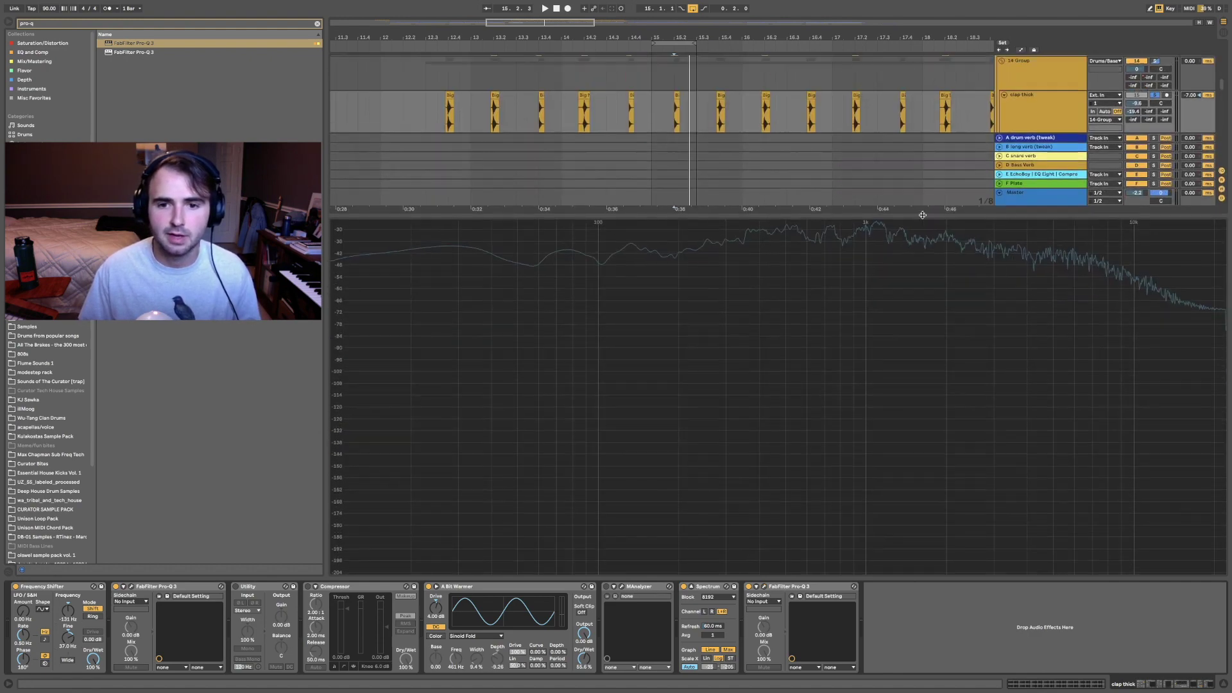
{"action": "left_click", "coordinate": [1154, 95]}
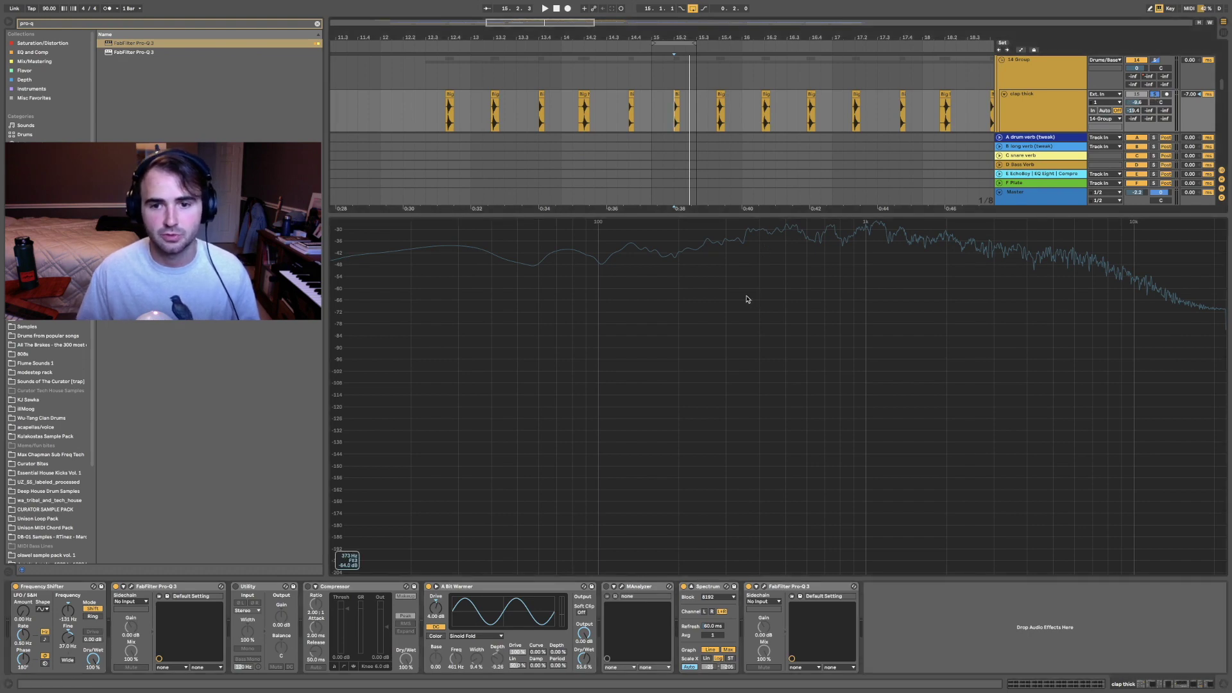
{"action": "key", "text": "space"}
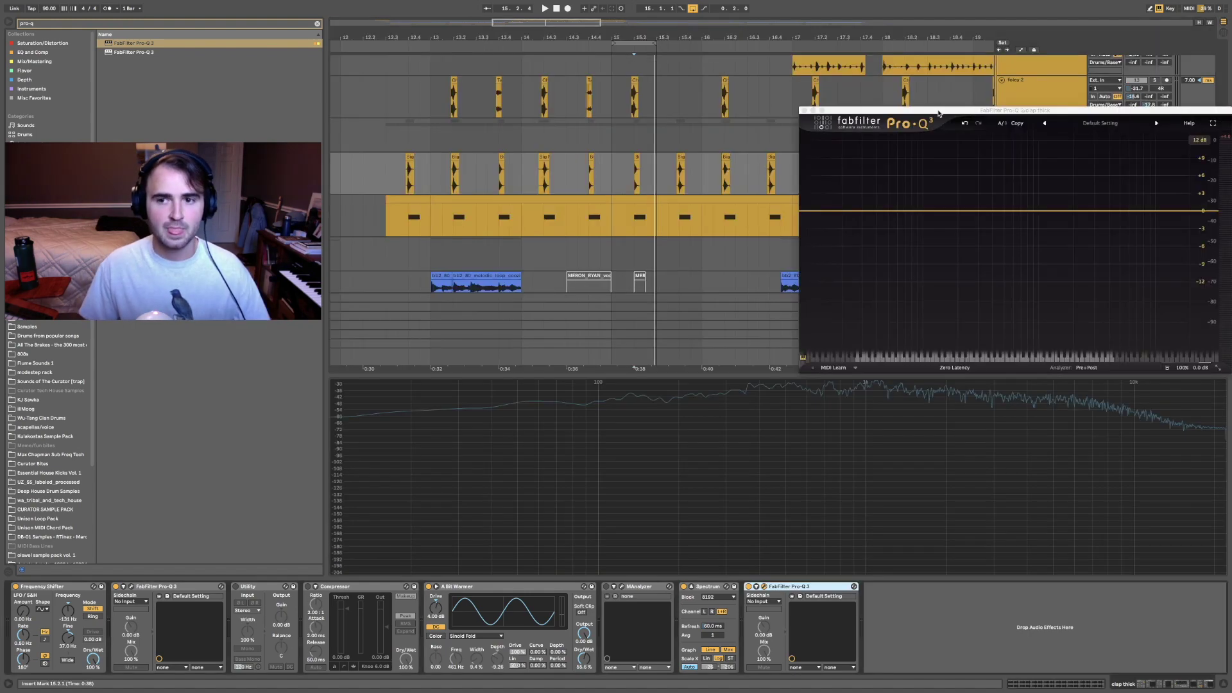
Add a Pro-Q 3 bell, retune it to 554 Hz (C#5) with a gain boost, and play it.
{"action": "left_click_drag", "start_coordinate": [941, 114], "coordinate": [893, 92]}
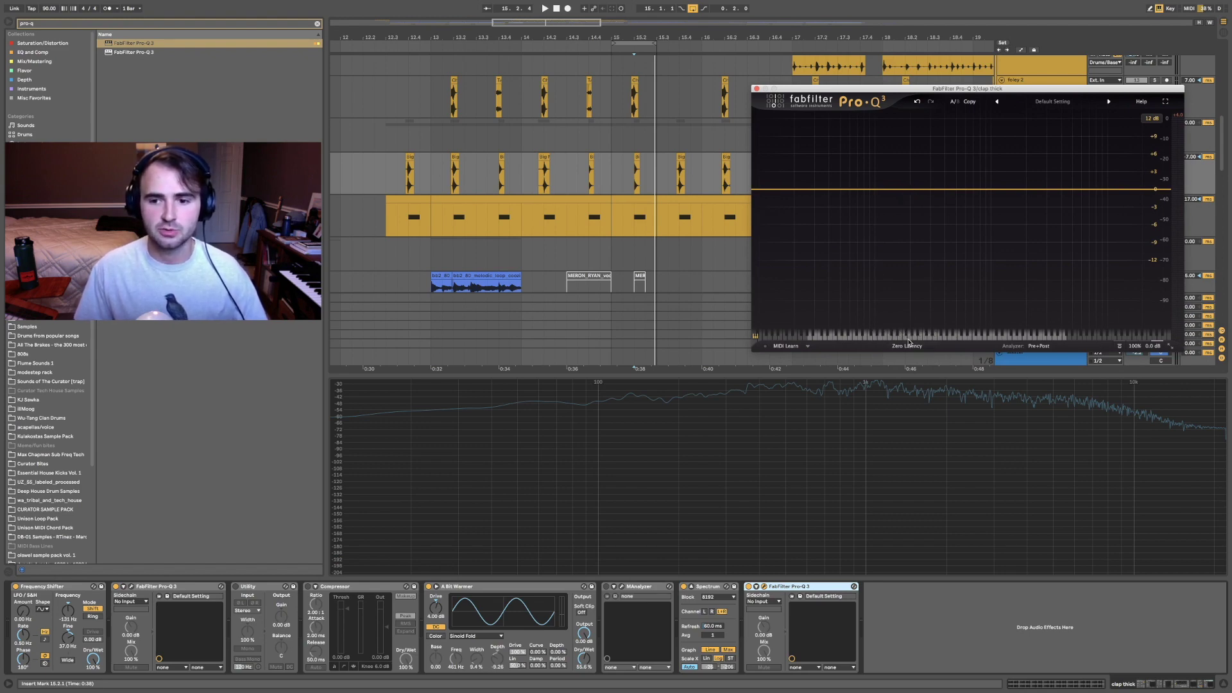
{"action": "left_click_drag", "start_coordinate": [894, 190], "coordinate": [912, 172]}
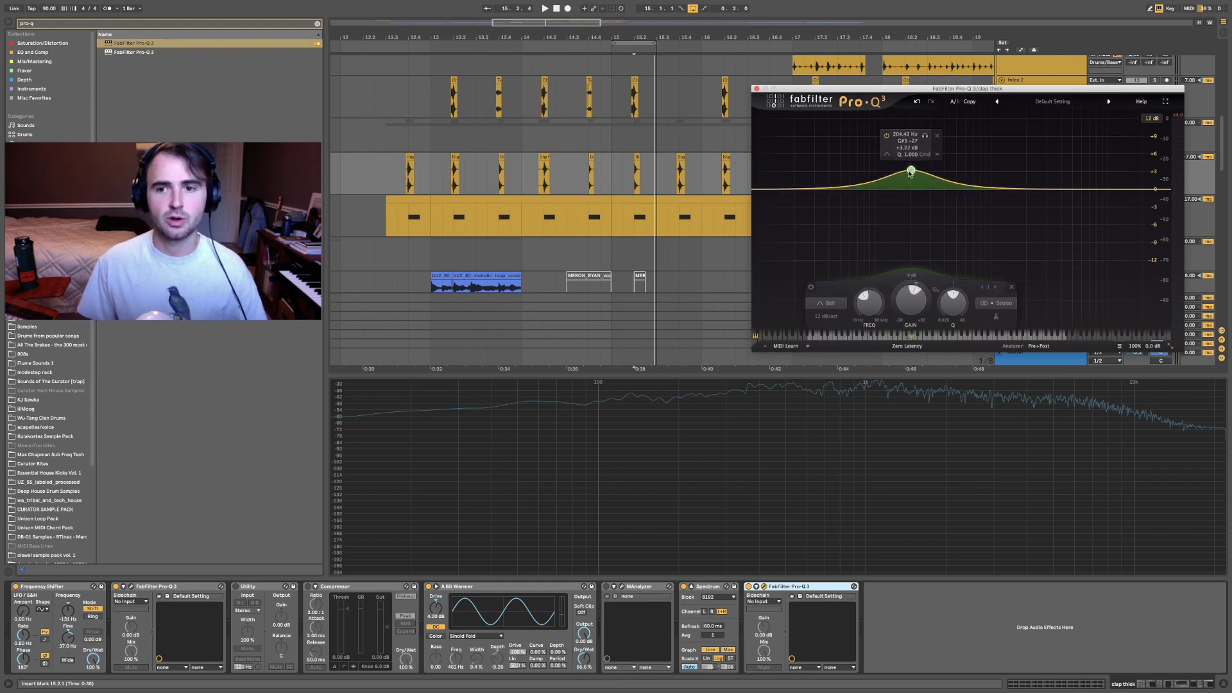
{"action": "left_click_drag", "start_coordinate": [897, 91], "coordinate": [882, 229]}
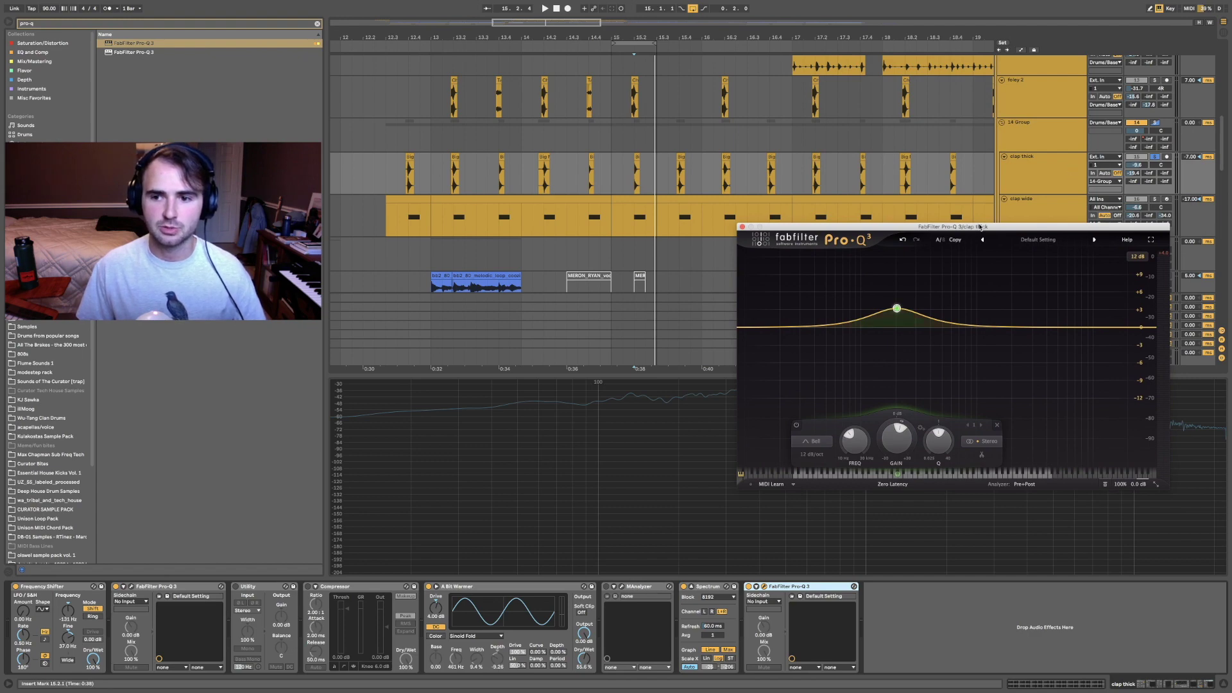
{"action": "left_click_drag", "start_coordinate": [980, 227], "coordinate": [982, 202]}
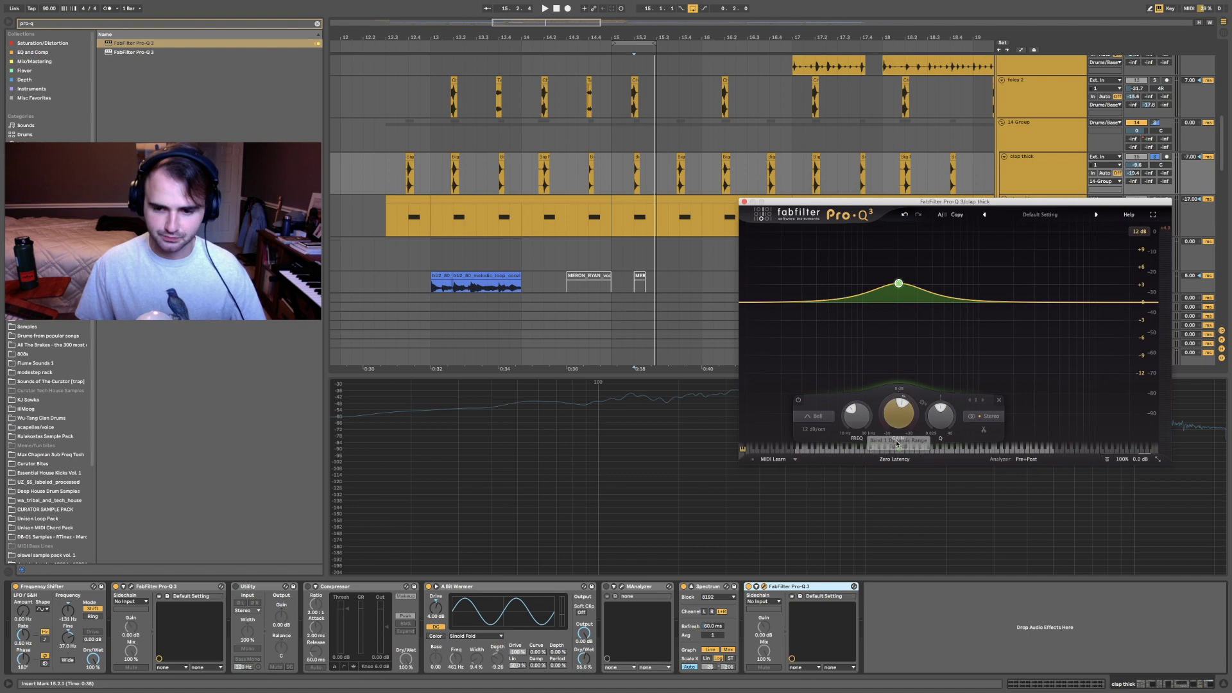
{"action": "left_click_drag", "start_coordinate": [895, 453], "coordinate": [948, 302]}
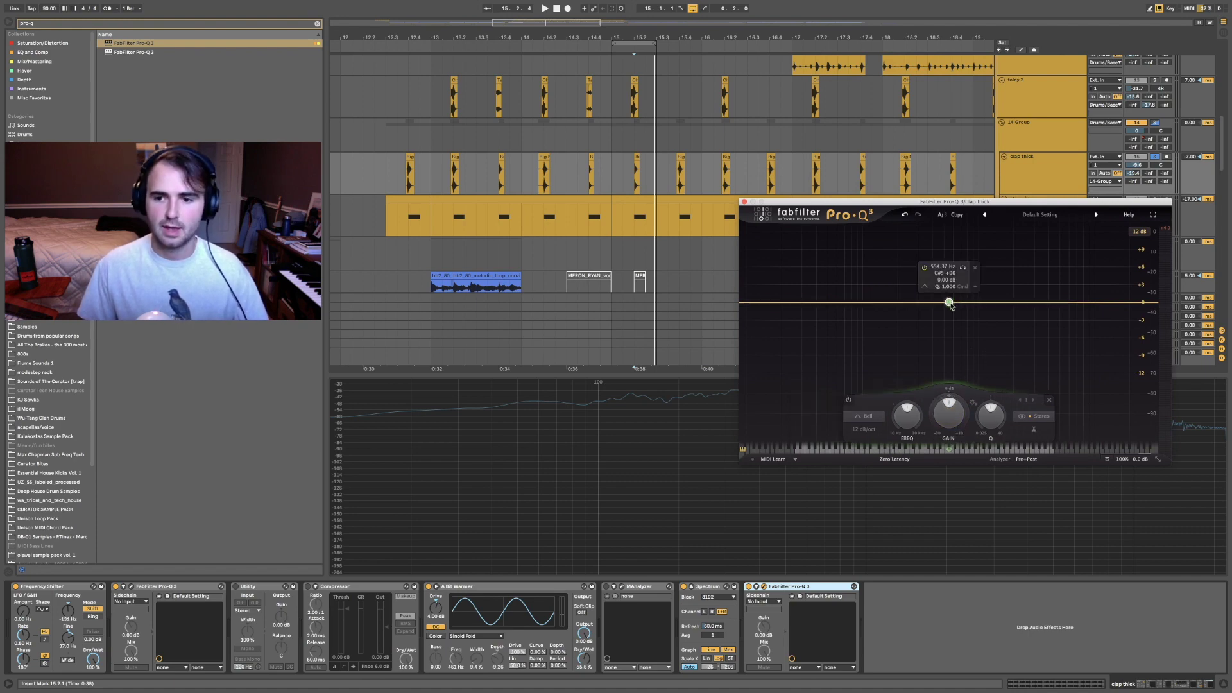
{"action": "left_click_drag", "start_coordinate": [952, 418], "coordinate": [995, 383]}
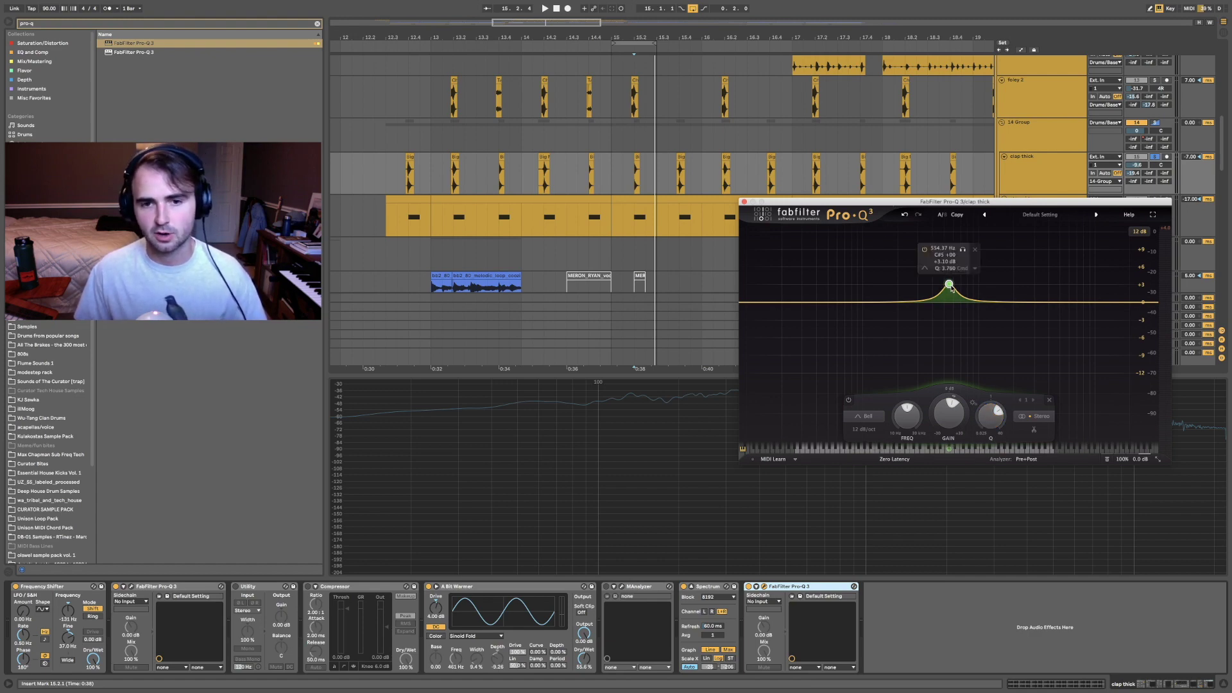
{"action": "key", "text": "space"}
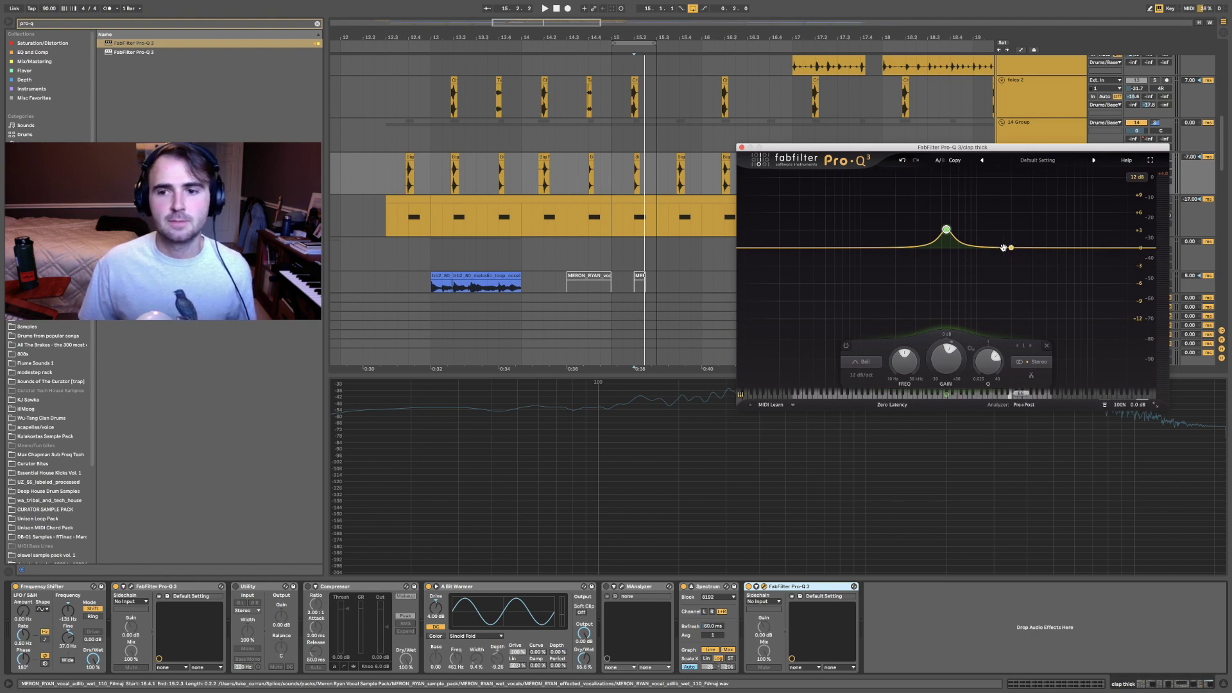
Settle the bell near 506 Hz, add a second bell boost near 2 kHz, and click a band near 185 Hz.
{"action": "mouse_move", "coordinate": [946, 229]}
{"action": "left_mouse_down"}
{"action": "mouse_move", "coordinate": [948, 206]}
{"action": "mouse_move", "coordinate": [943, 230]}
{"action": "left_mouse_up"}
{"action": "mouse_move", "coordinate": [950, 258]}
{"action": "left_click_drag", "start_coordinate": [950, 258], "coordinate": [948, 257]}
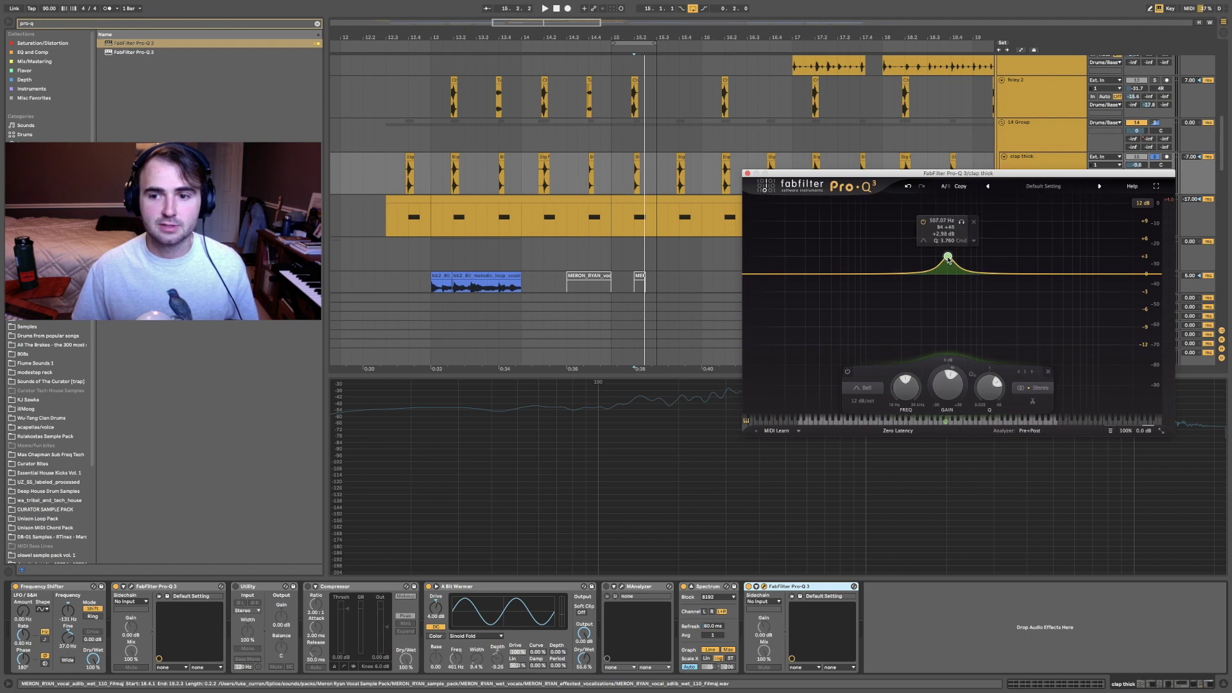
{"action": "left_click_drag", "start_coordinate": [954, 174], "coordinate": [961, 162]}
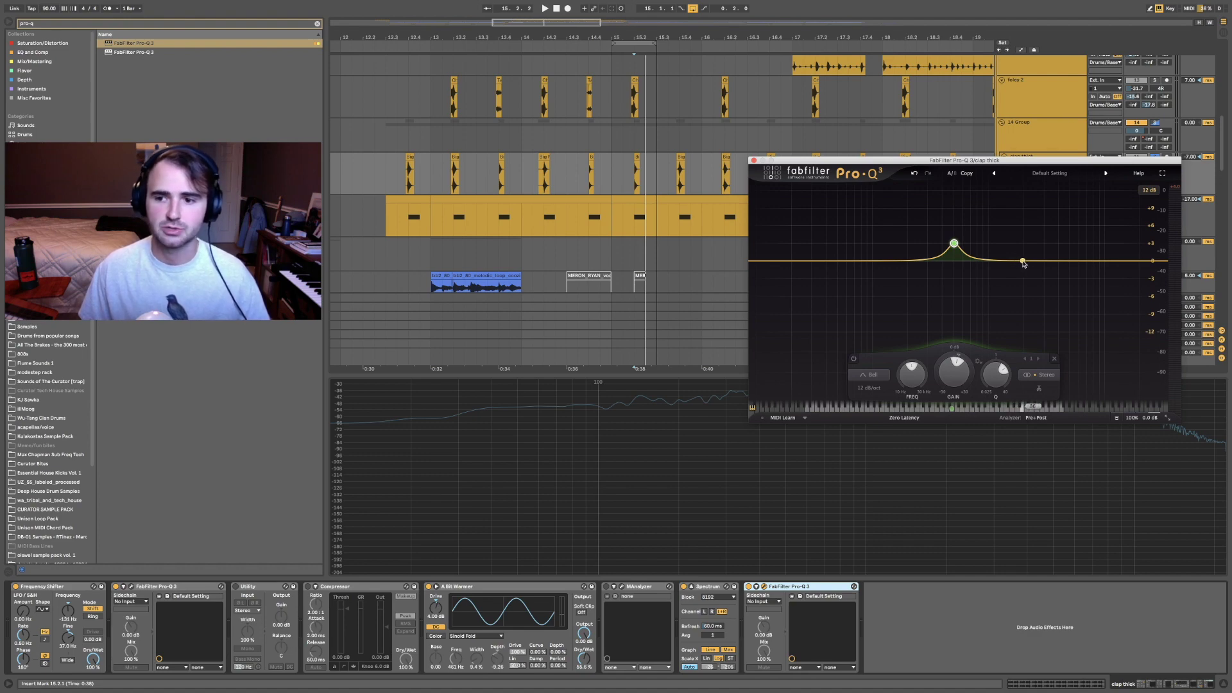
{"action": "left_click_drag", "start_coordinate": [1024, 262], "coordinate": [1029, 245]}
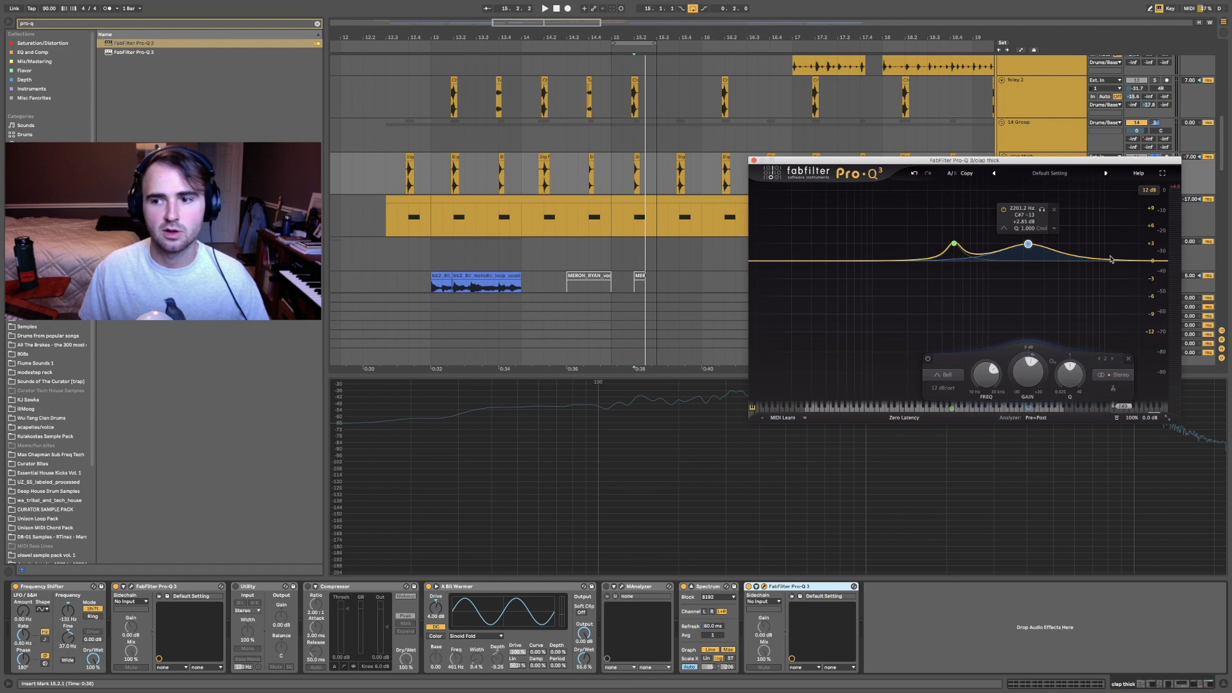
{"action": "left_click", "coordinate": [907, 407]}
Hide the Pro-Q 3 plugin window and spectrum display with Cmd+Alt+P.
{"action": "key", "text": "super+alt+p"}
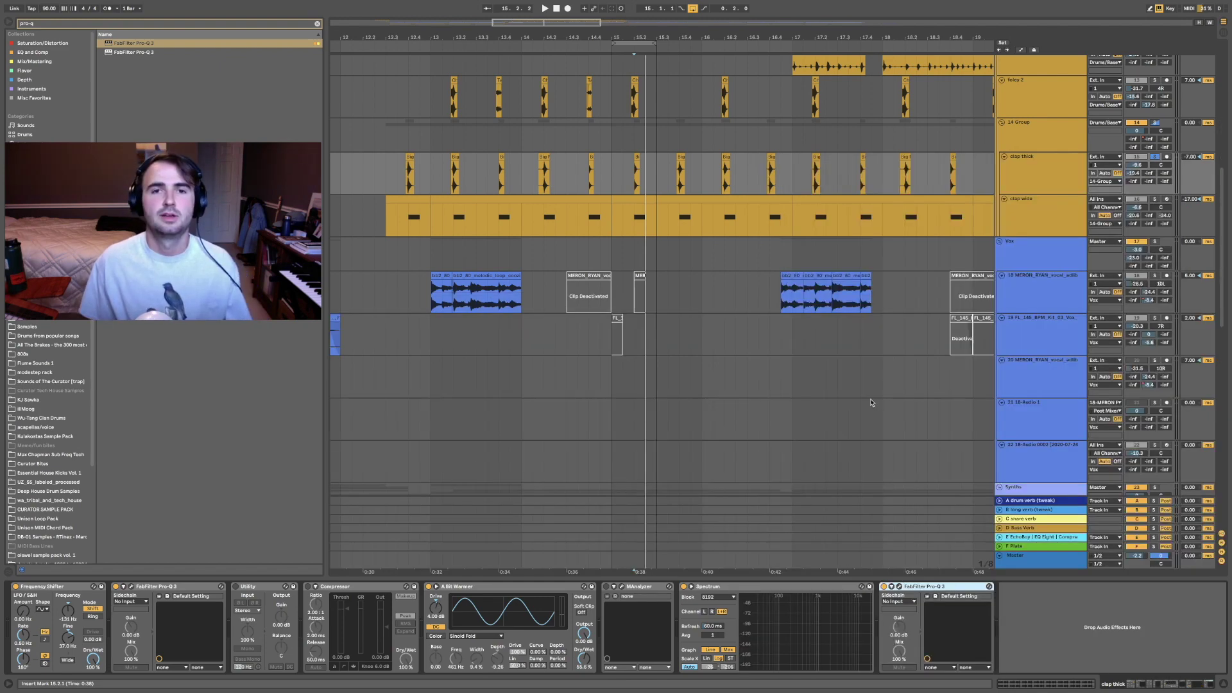